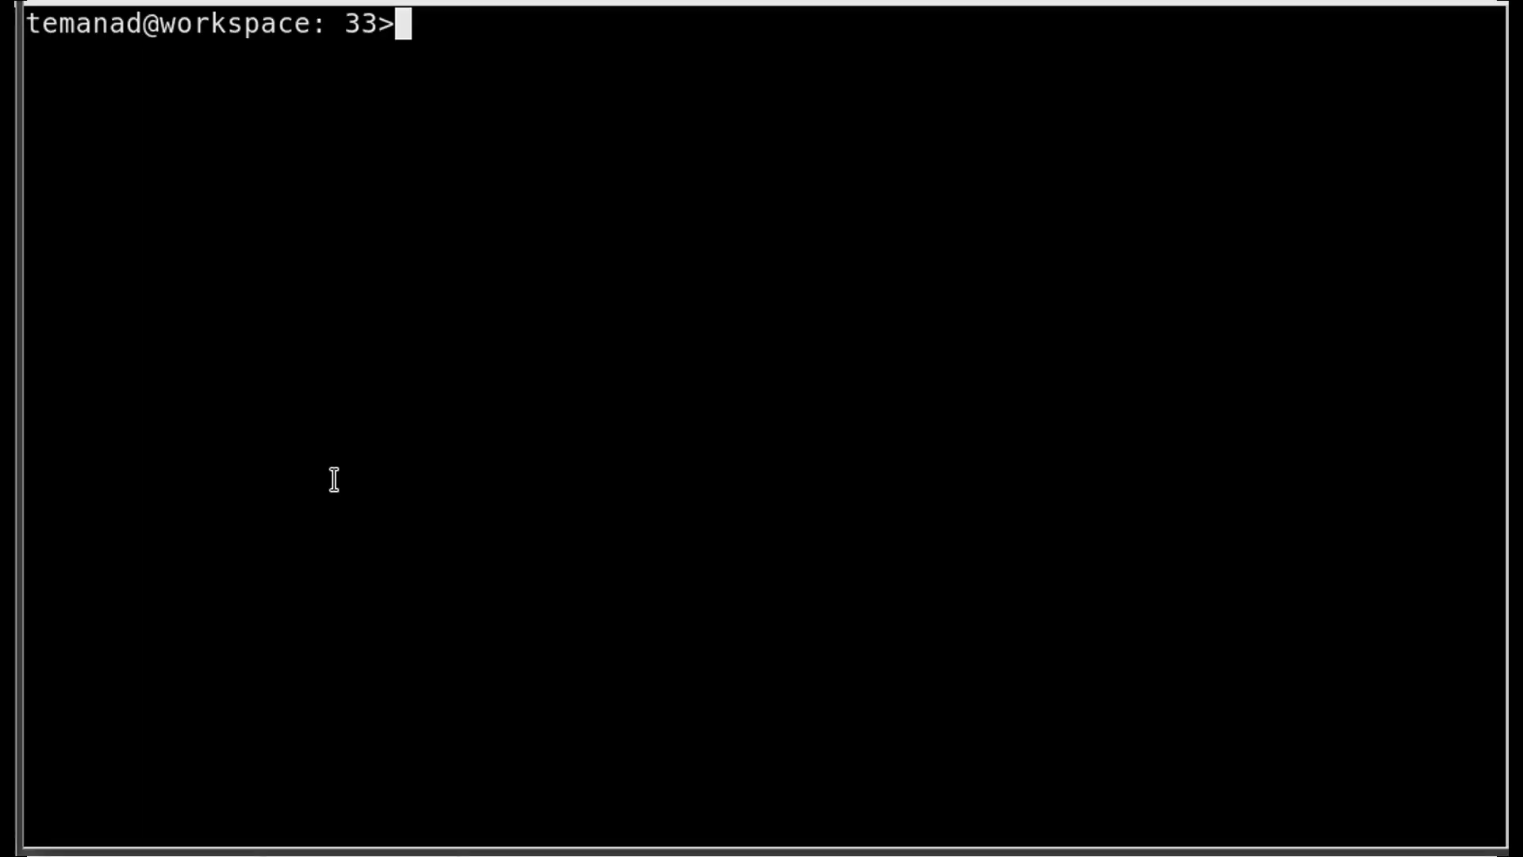
{"action": "type", "text": "innovus "}
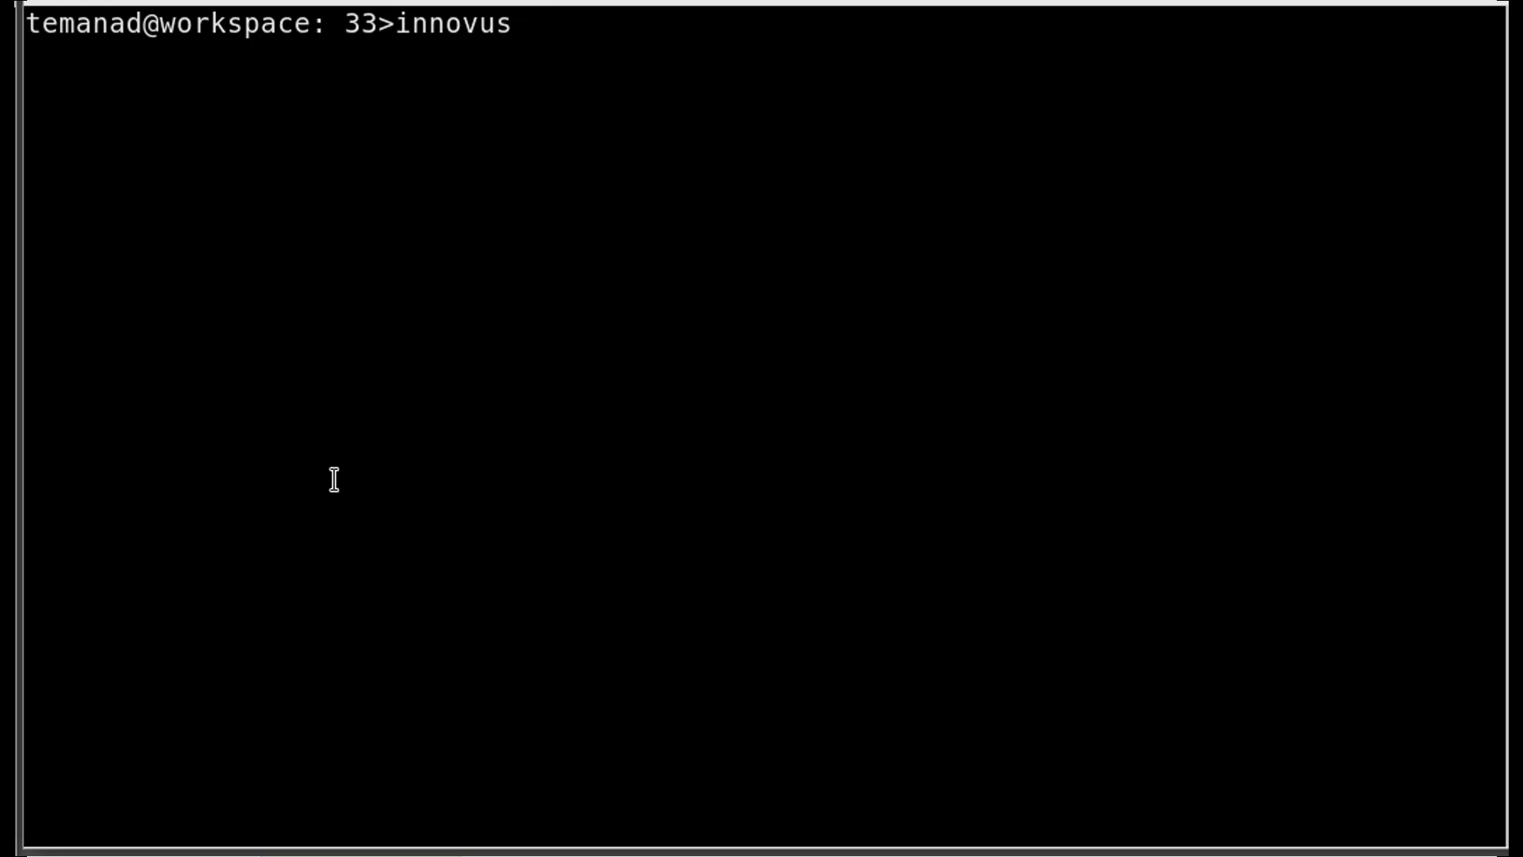
{"action": "type", "text": "-stylus"}
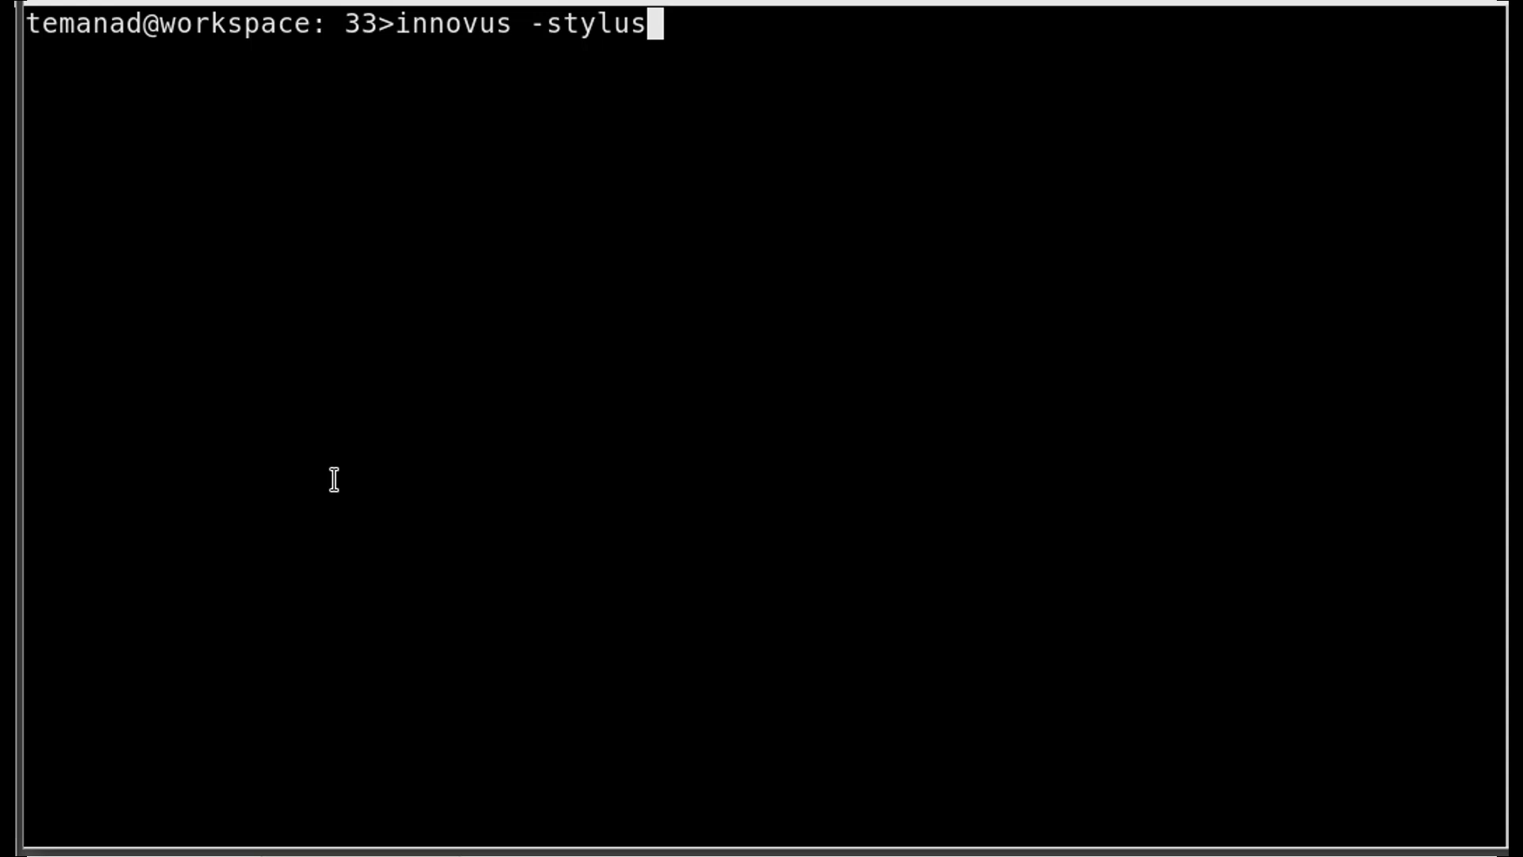
Step: Launch Innovus in Stylus mode with the innovus -stylus command
{"action": "key", "text": "Return"}
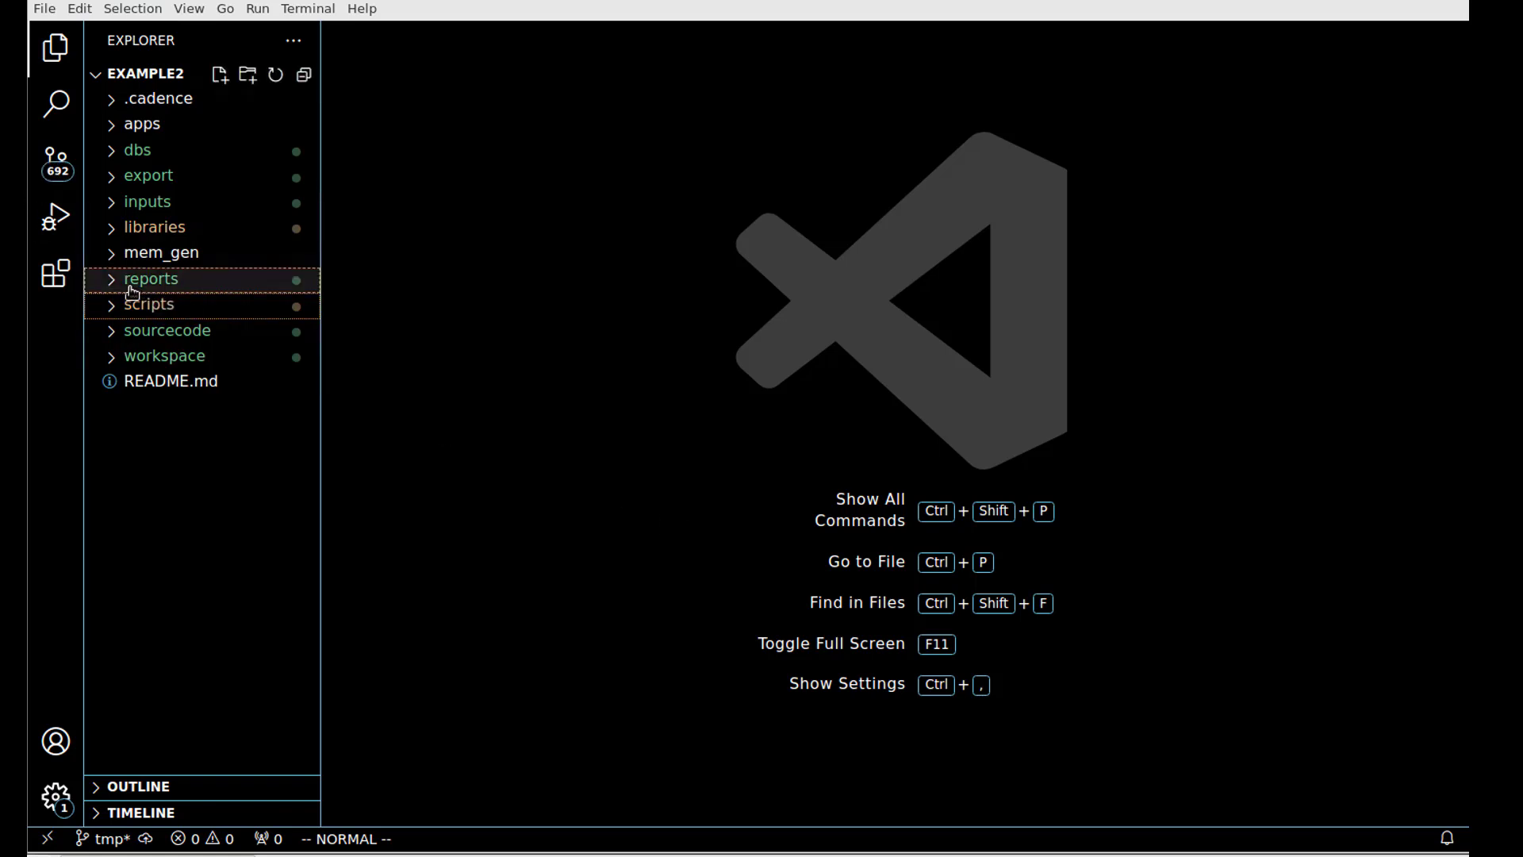
Step: Expand the scripts folder and open innovus.tcl in the editor
{"action": "left_click", "coordinate": [123, 307]}
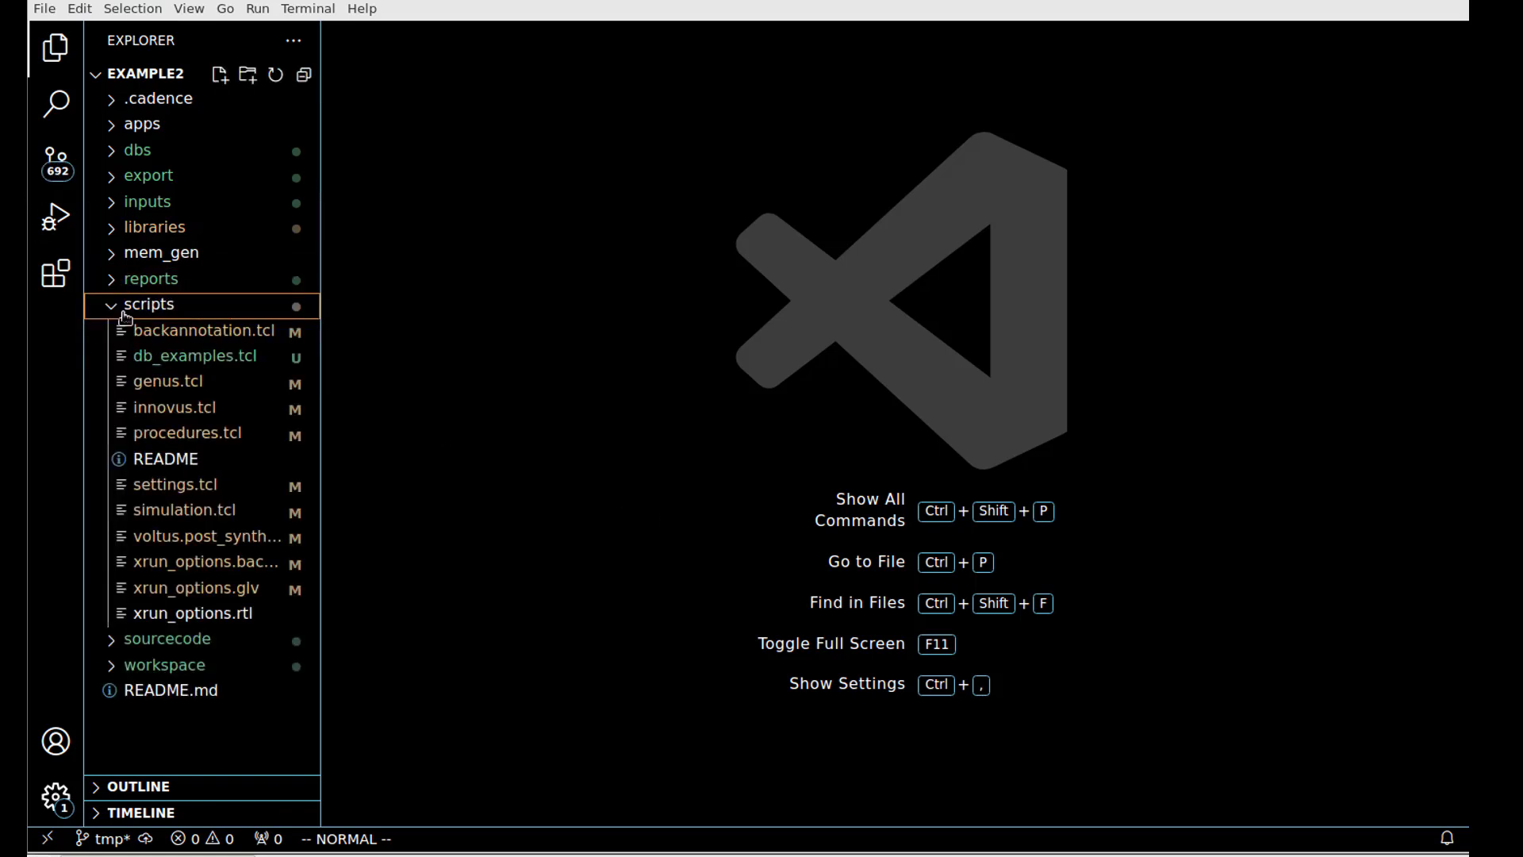
{"action": "left_click", "coordinate": [155, 412]}
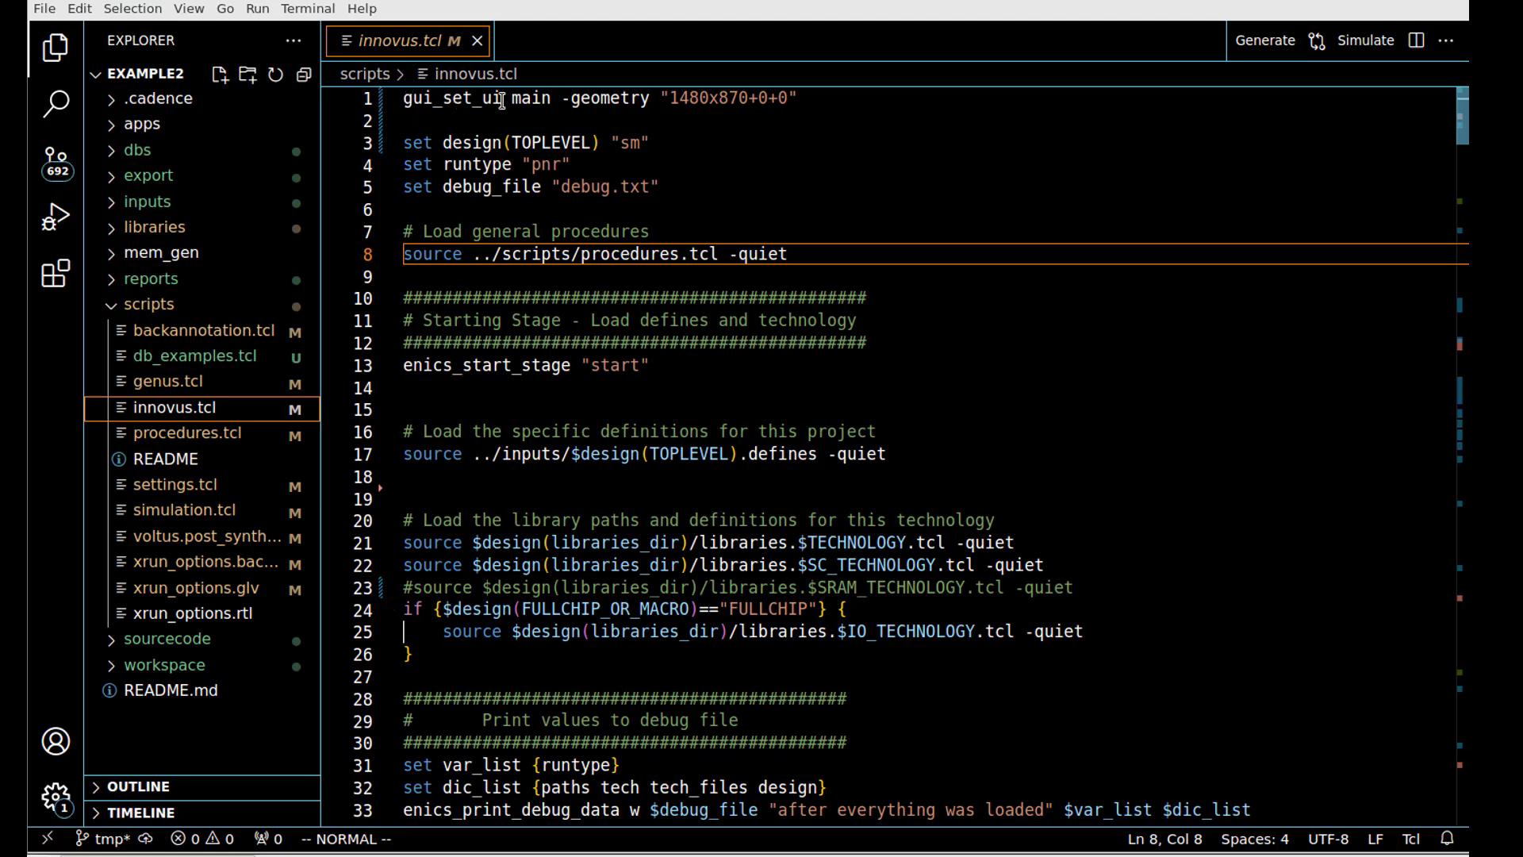
Step: Paste and run the gui_set_ui 1480x870 geometry command at the Innovus prompt
{"action": "left_click_drag", "start_coordinate": [404, 97], "coordinate": [807, 98]}
{"action": "key", "text": "ctrl+c"}
{"action": "key", "text": "alt+Tab"}
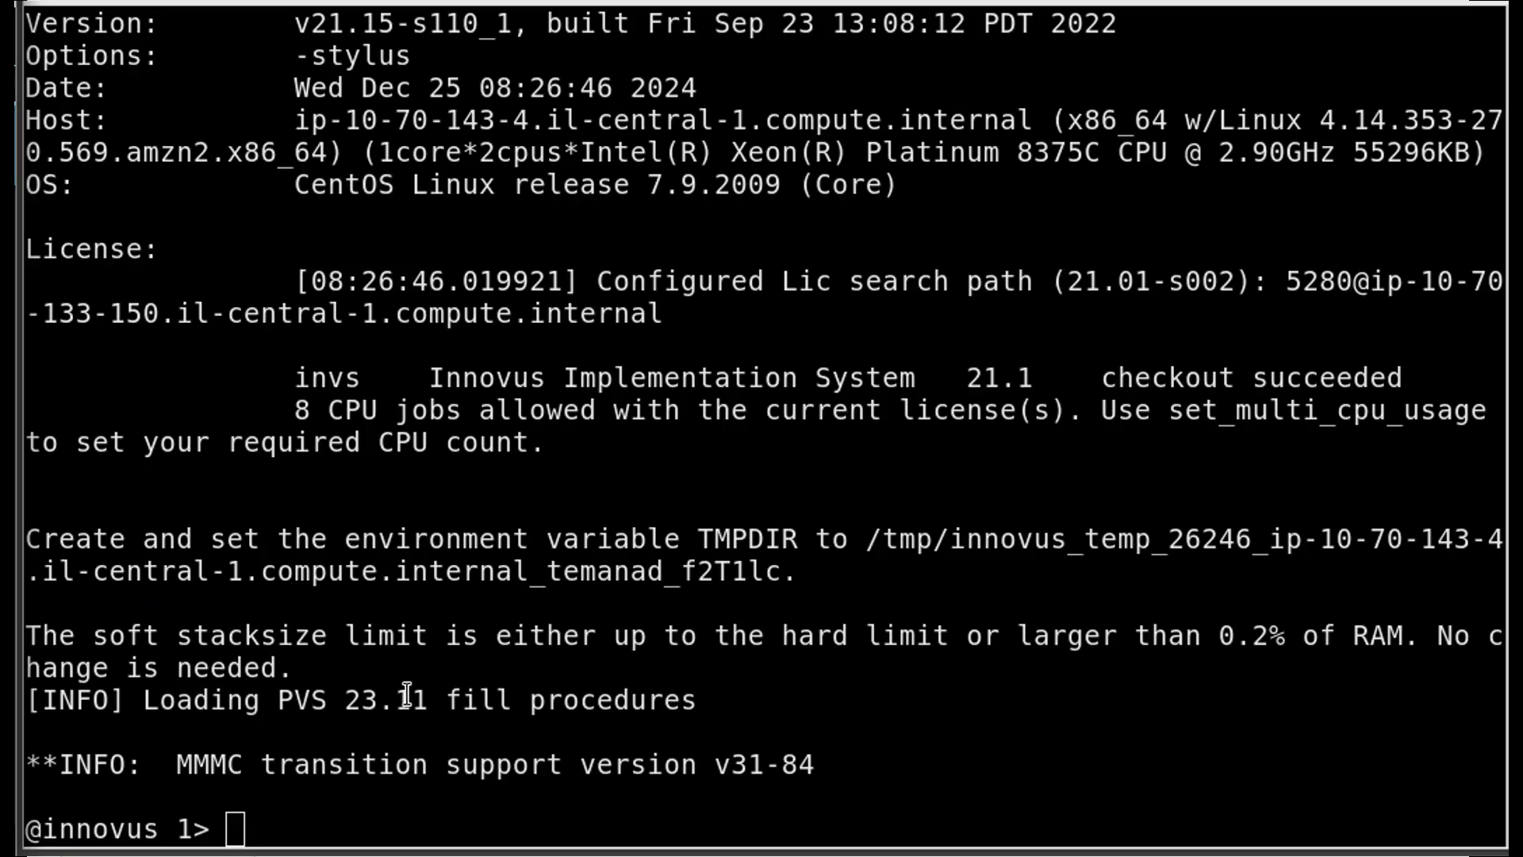
{"action": "middle_click", "coordinate": [315, 805]}
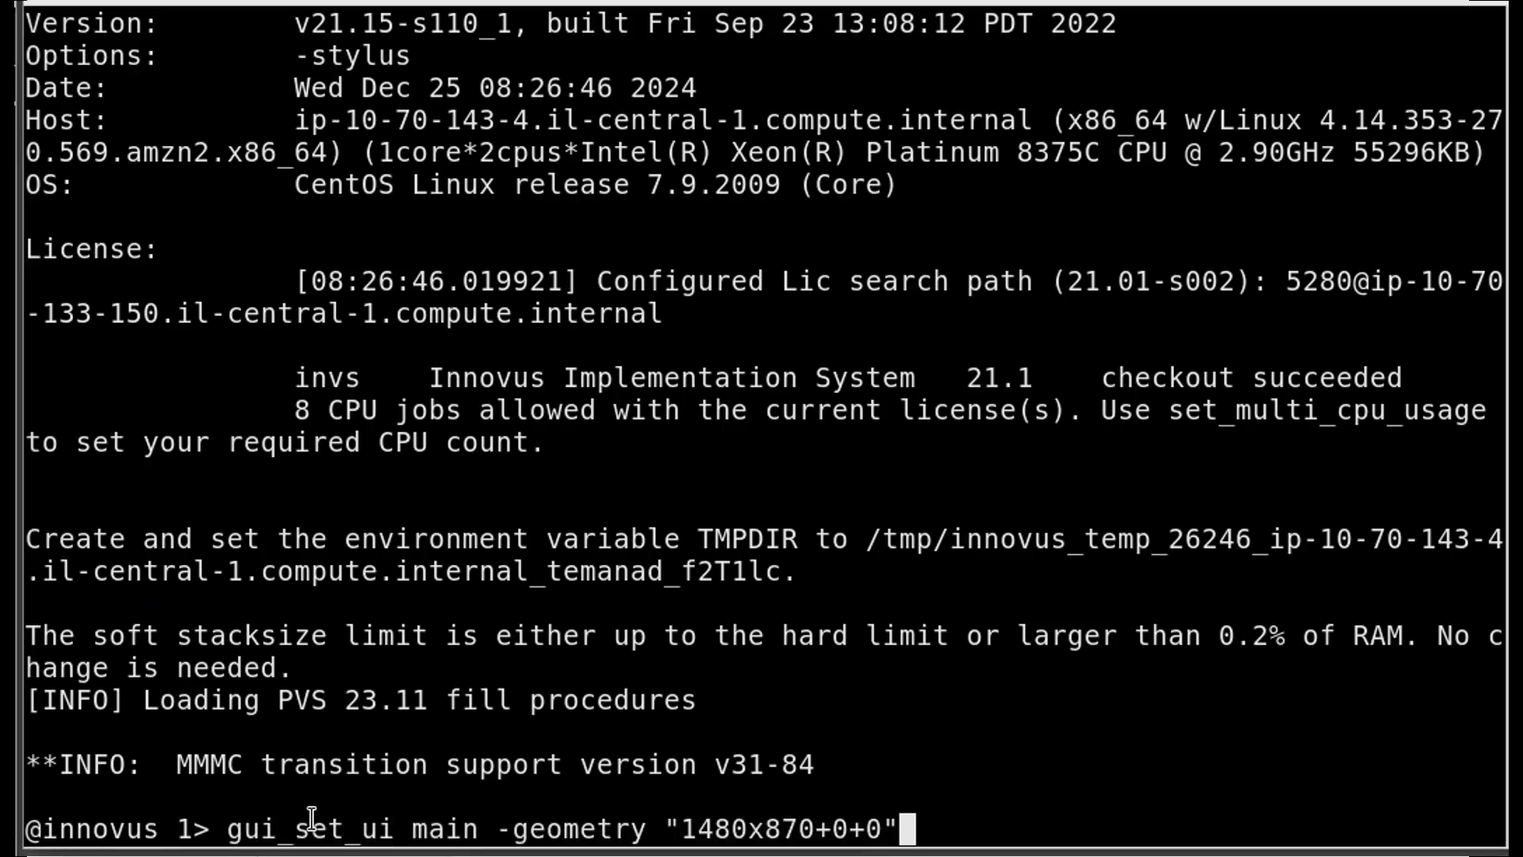
{"action": "key", "text": "Return"}
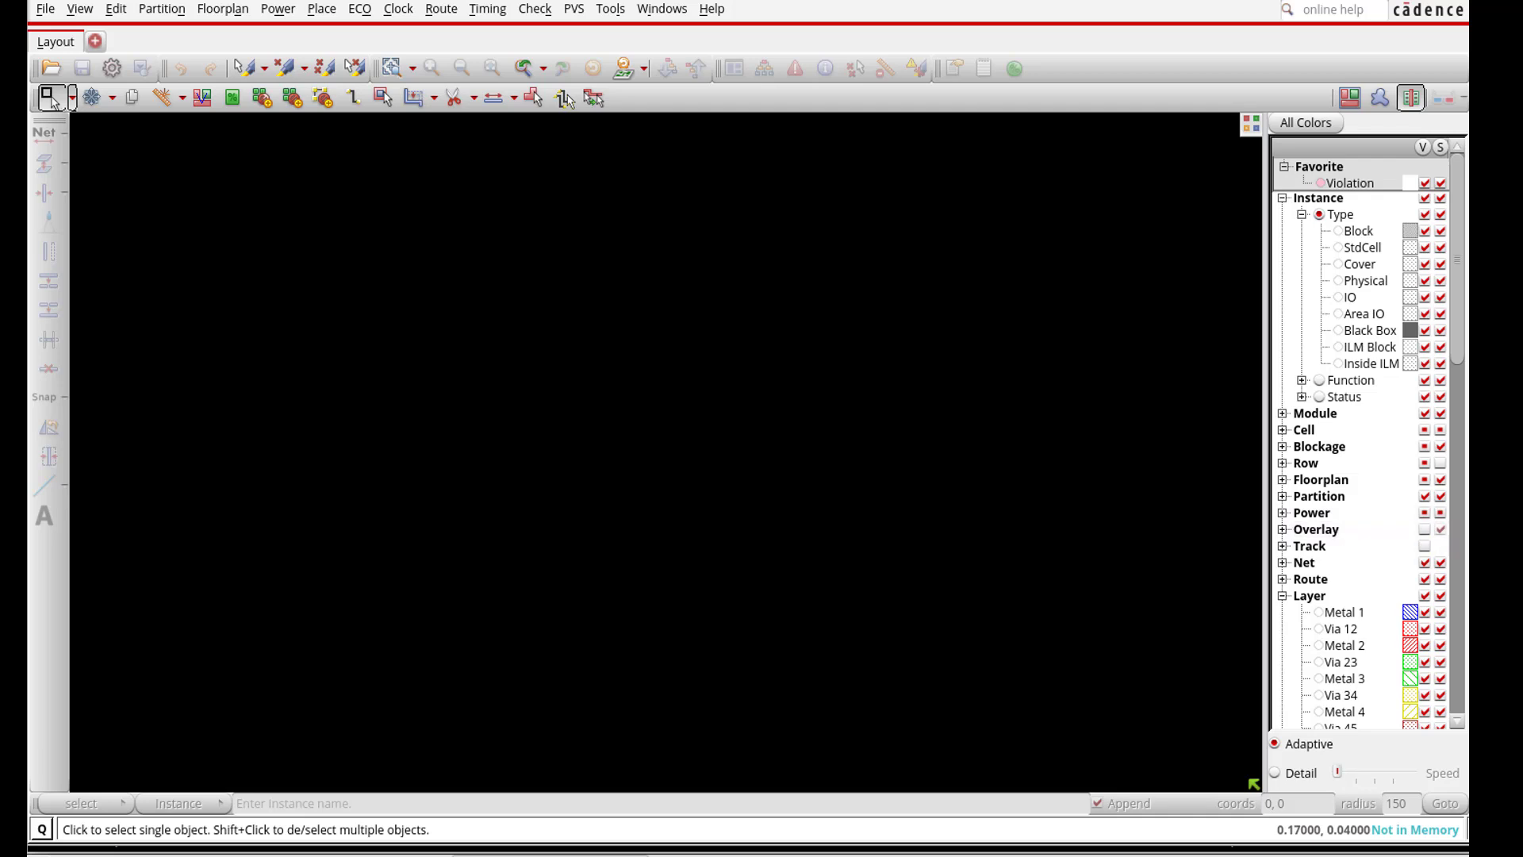
{"action": "key", "text": "alt+Tab"}
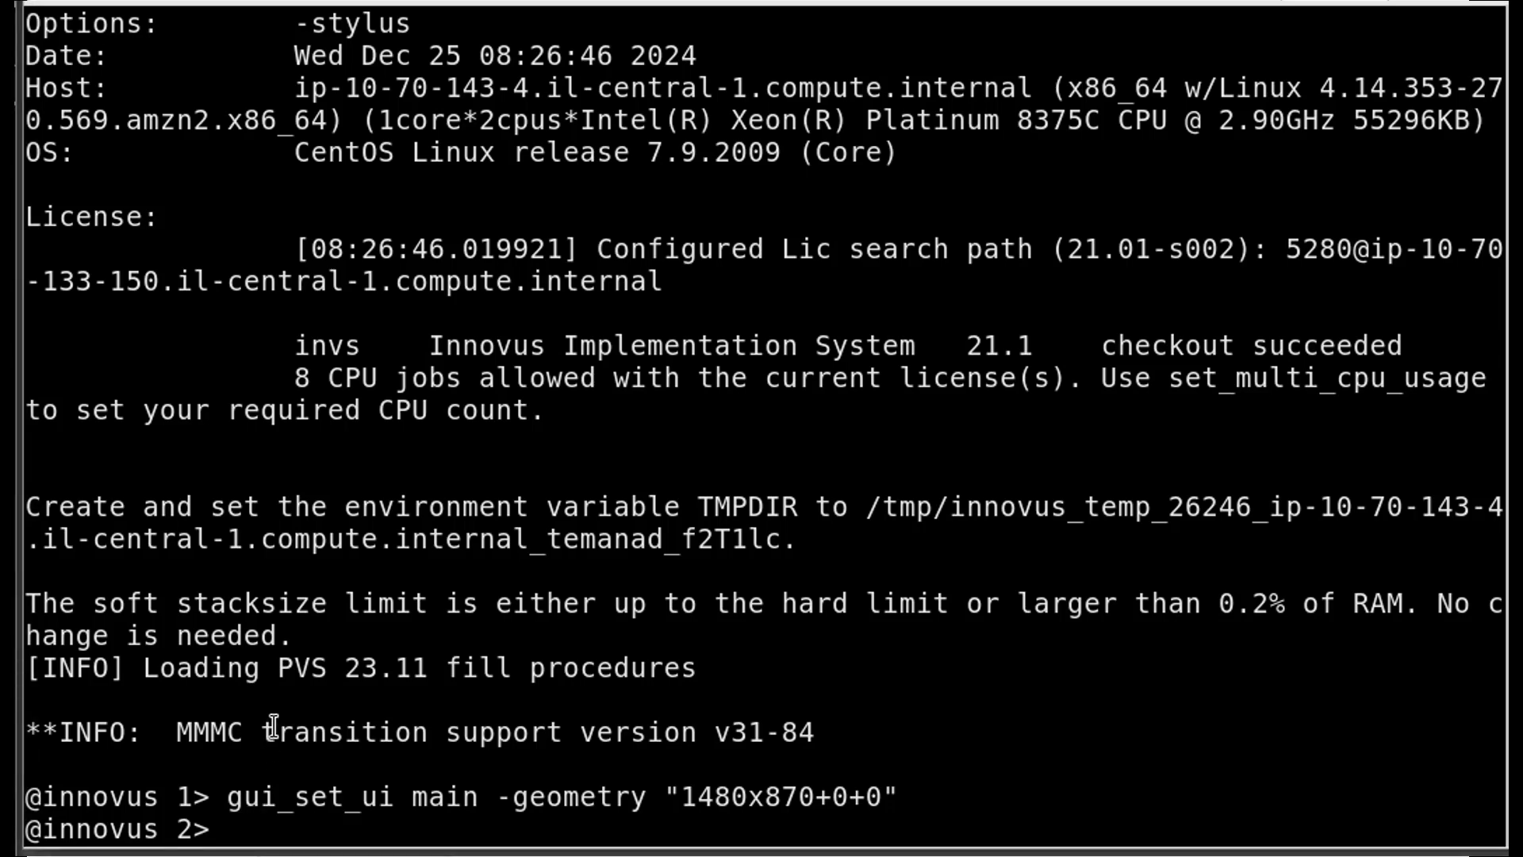
{"action": "type", "text": "ls"}
Step: List the working directory and view the innovus.cmd command log
{"action": "key", "text": "Return"}
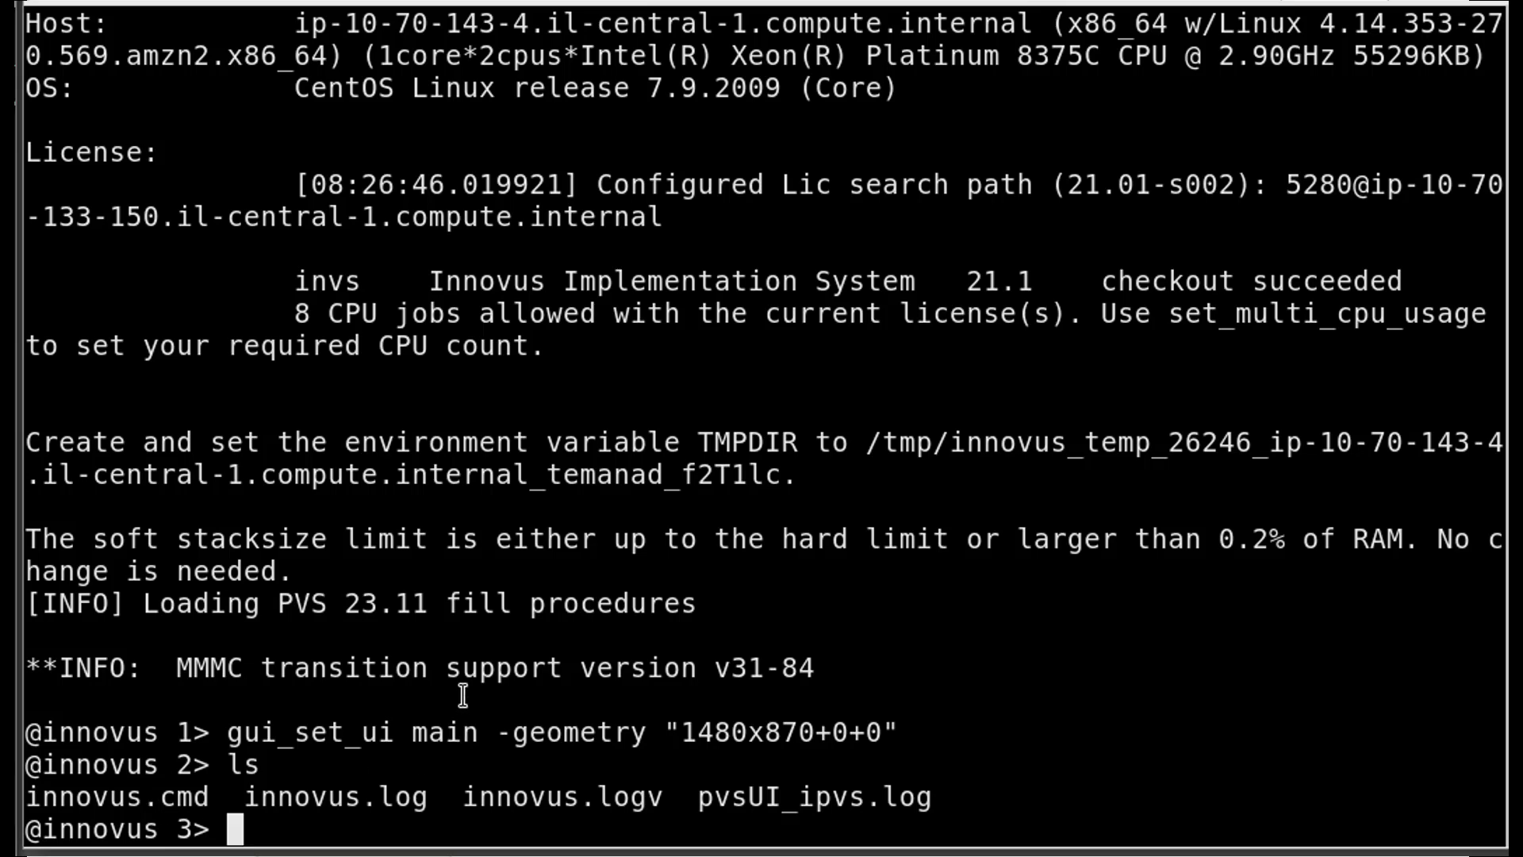
{"action": "type", "text": "less "}
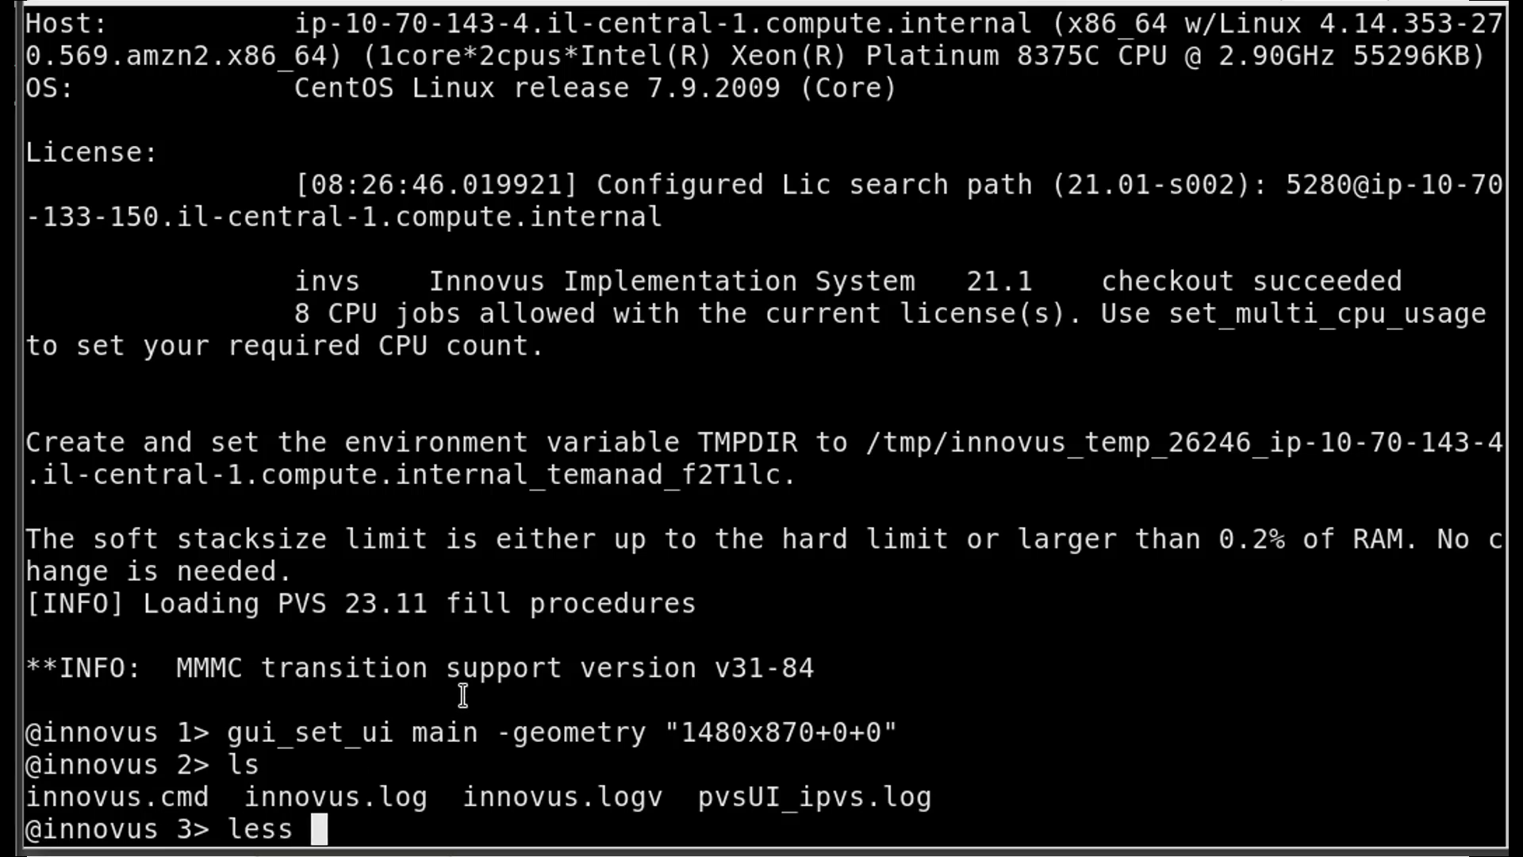
{"action": "type", "text": "inn"}
{"action": "key", "text": "Tab"}
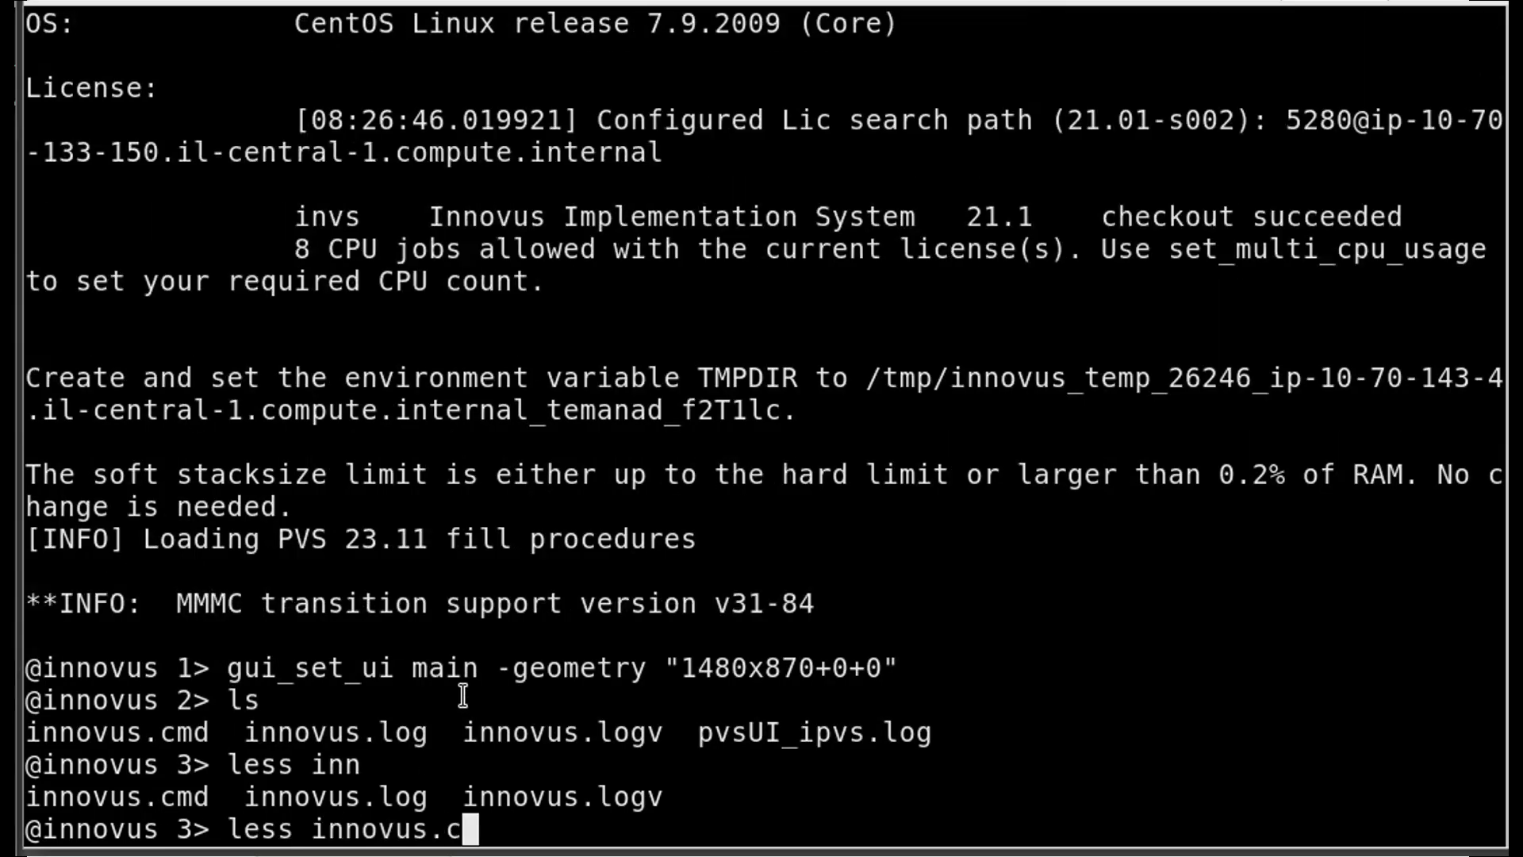
{"action": "key", "text": "Tab"}
{"action": "key", "text": "Return"}
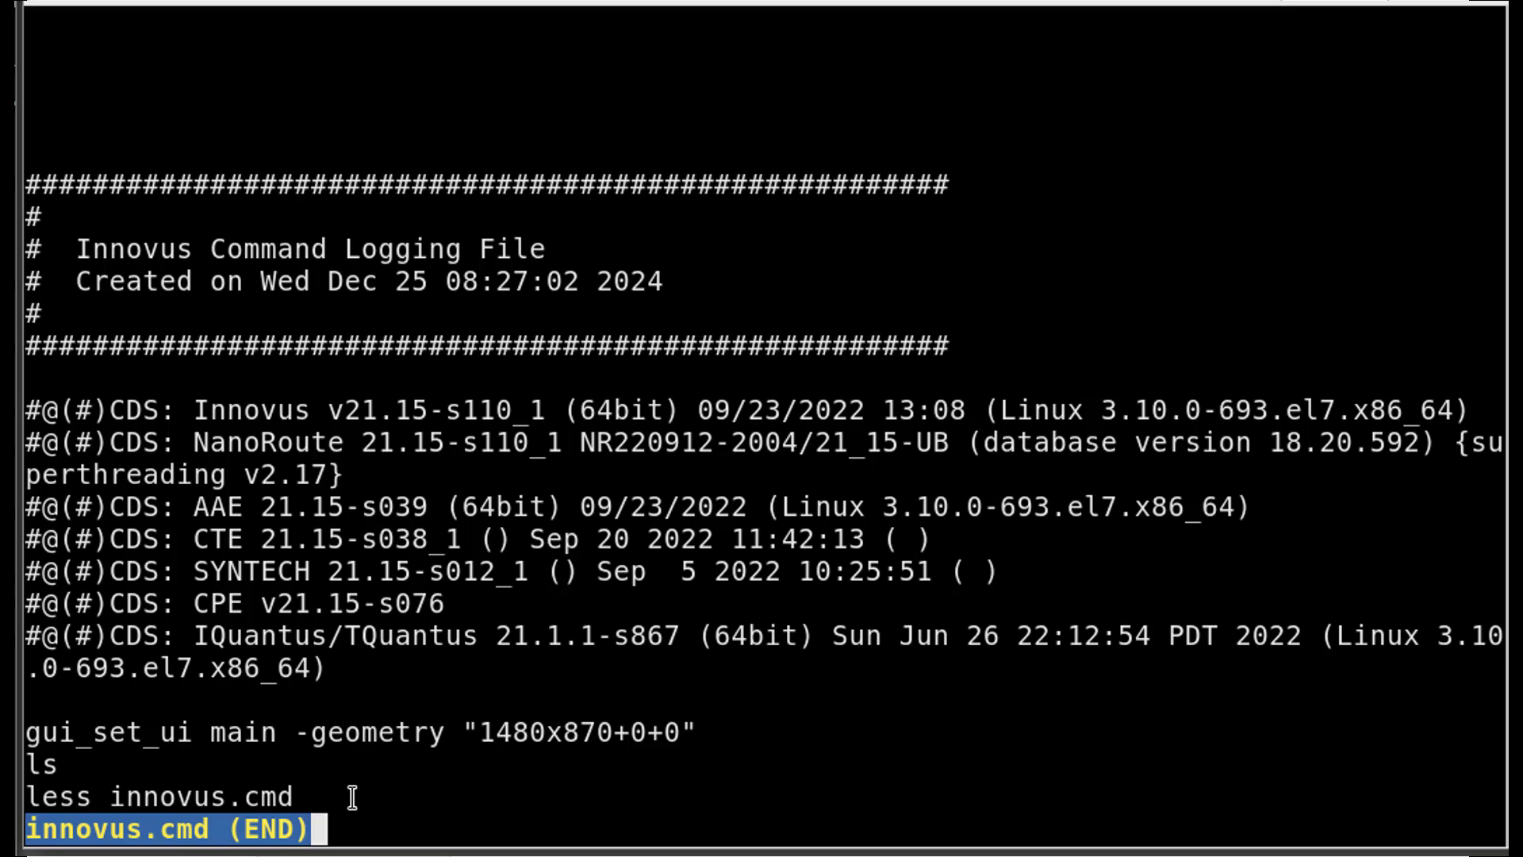
{"action": "key", "text": "q"}
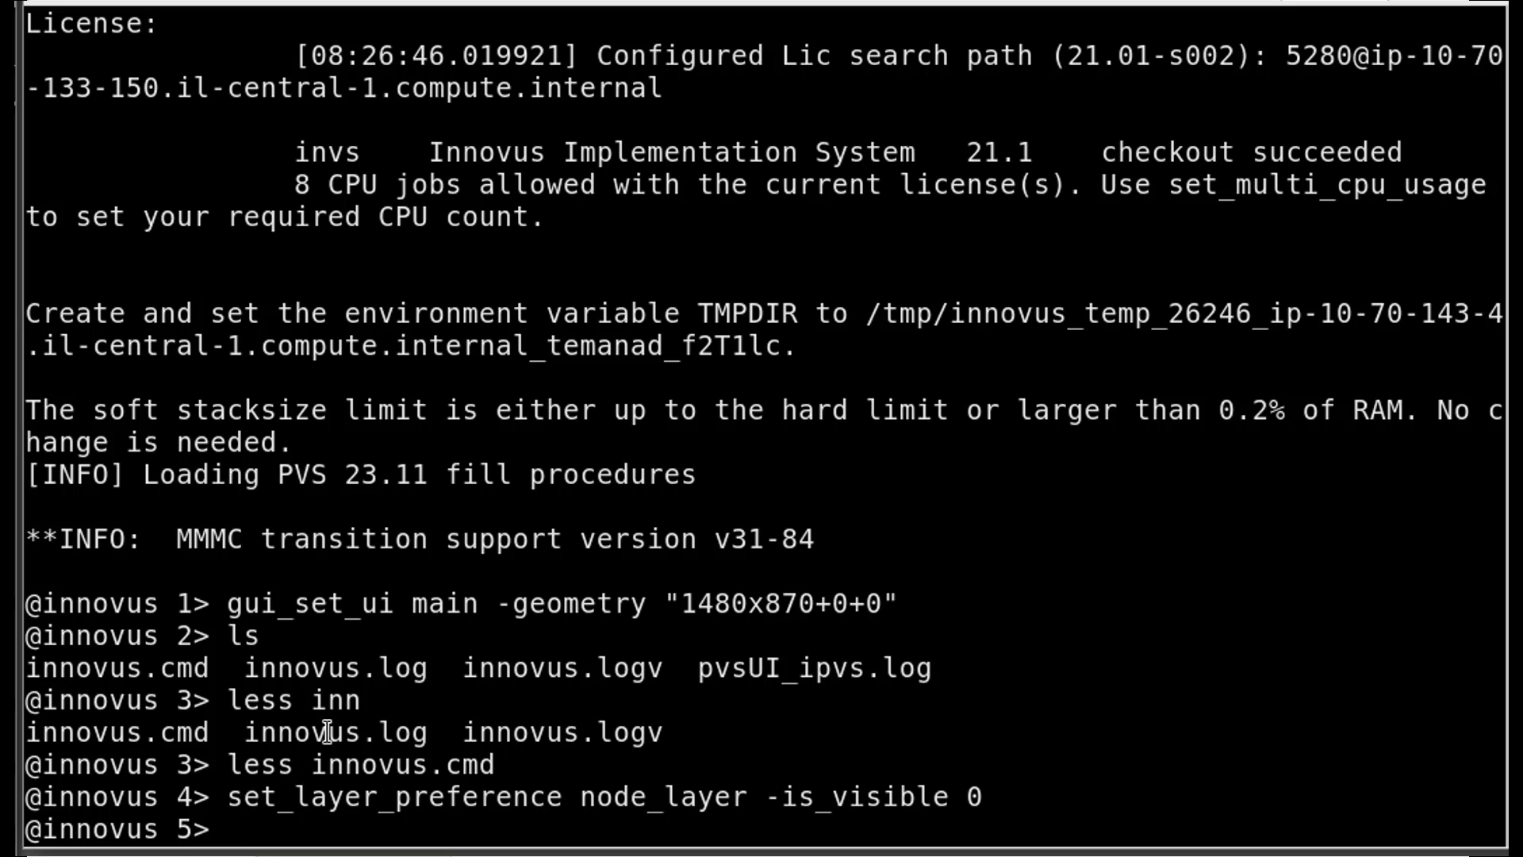
Step: Reopen innovus.cmd and highlight the logged set_layer_preference command
{"action": "key", "text": "Up"}
{"action": "key", "text": "Up"}
{"action": "key", "text": "Down"}
{"action": "key", "text": "Return"}
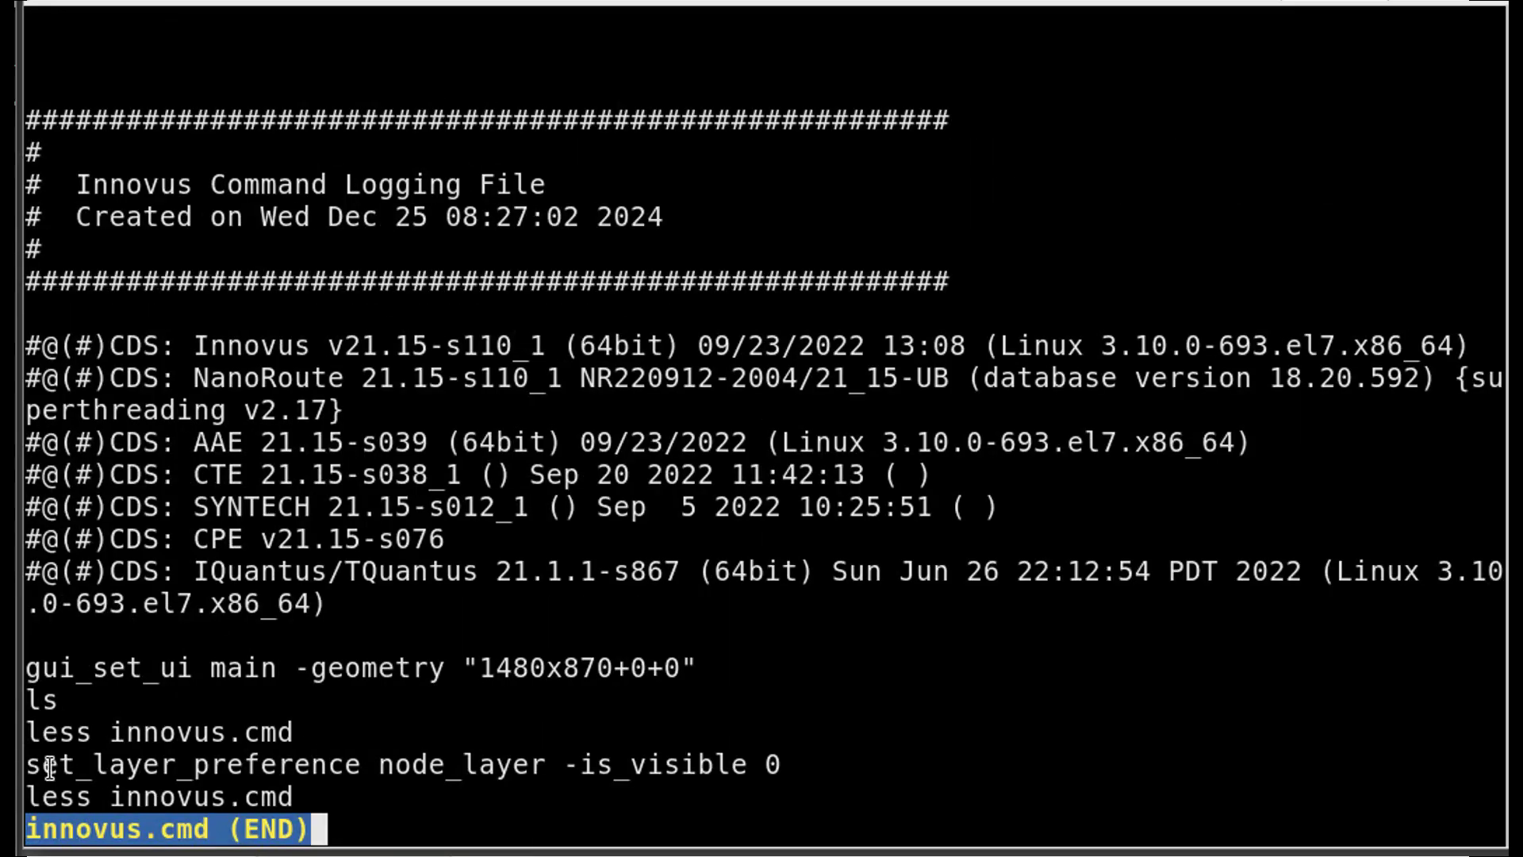
{"action": "left_click_drag", "start_coordinate": [46, 766], "coordinate": [709, 764]}
{"action": "left_click", "coordinate": [647, 726]}
{"action": "key", "text": "q"}
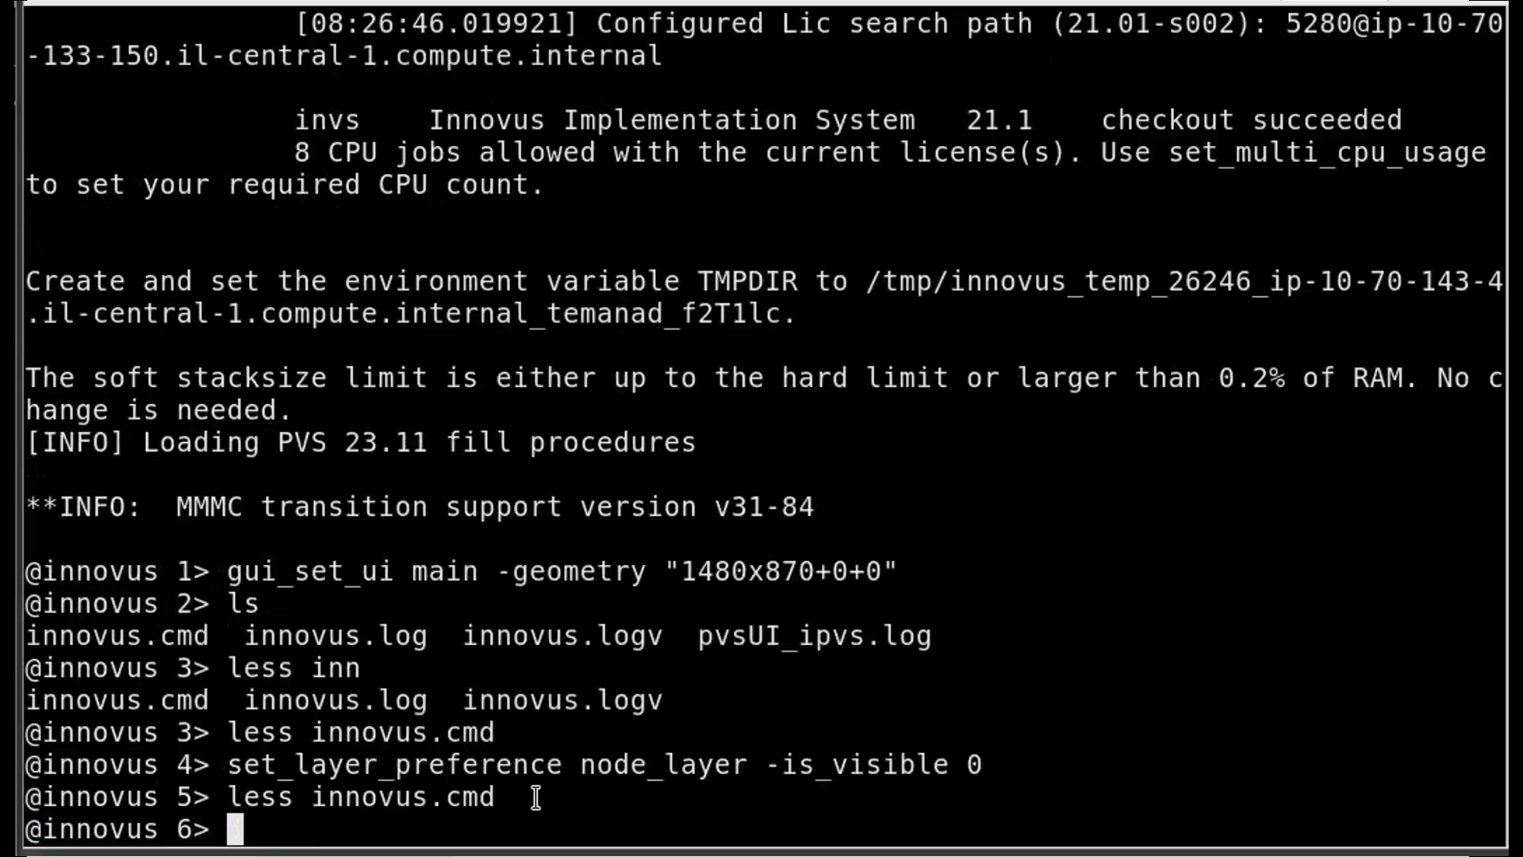
Step: Paste and run the set_layer_preference command that makes node_layer visible
{"action": "key", "text": "Up"}
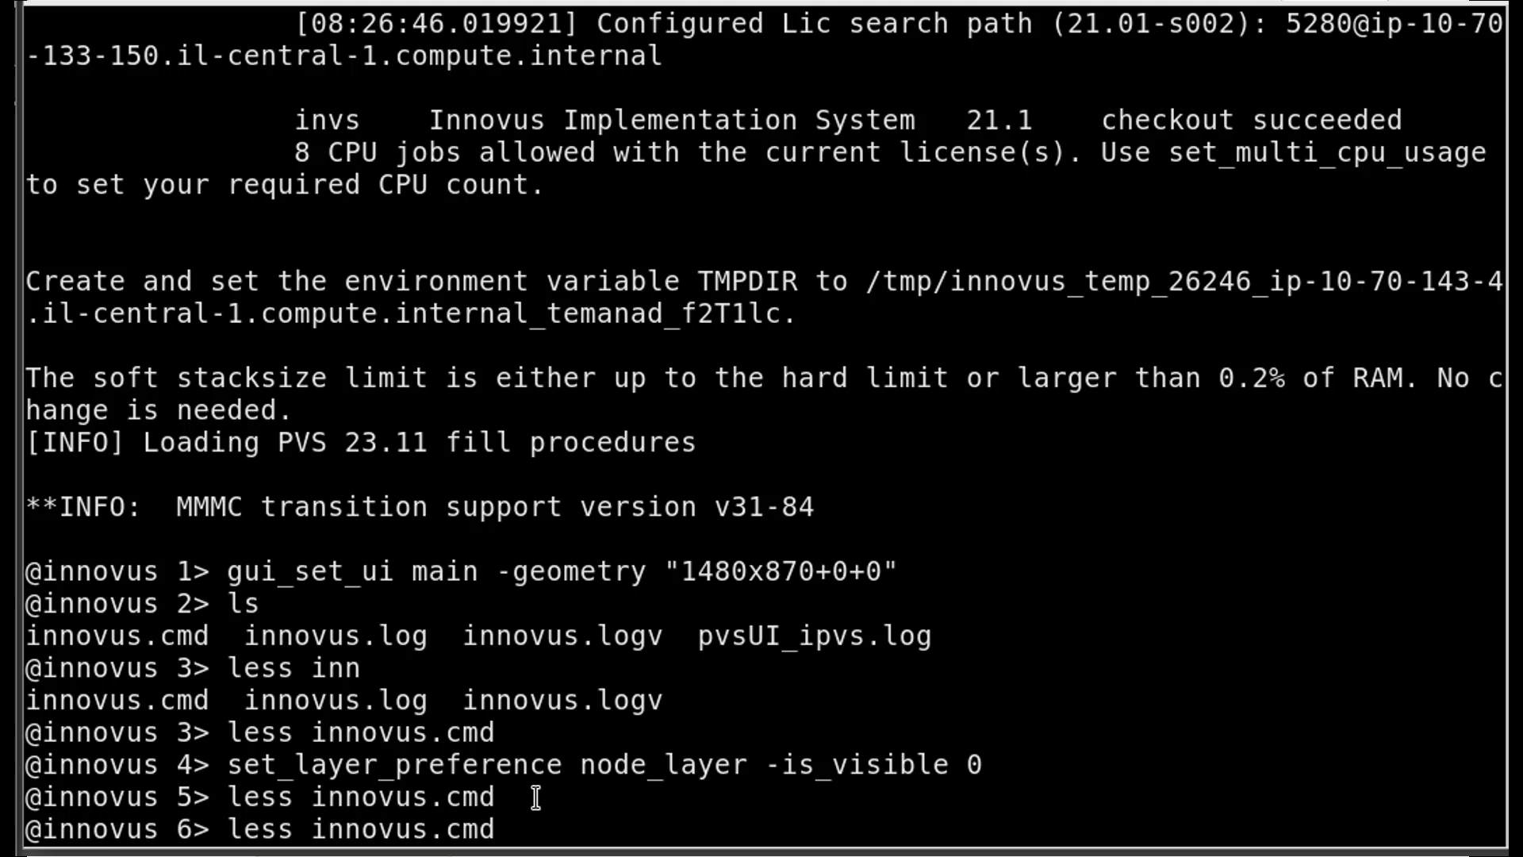
{"action": "key", "text": "Up"}
{"action": "key", "text": "Up"}
{"action": "key", "text": "Up"}
{"action": "key", "text": "Up"}
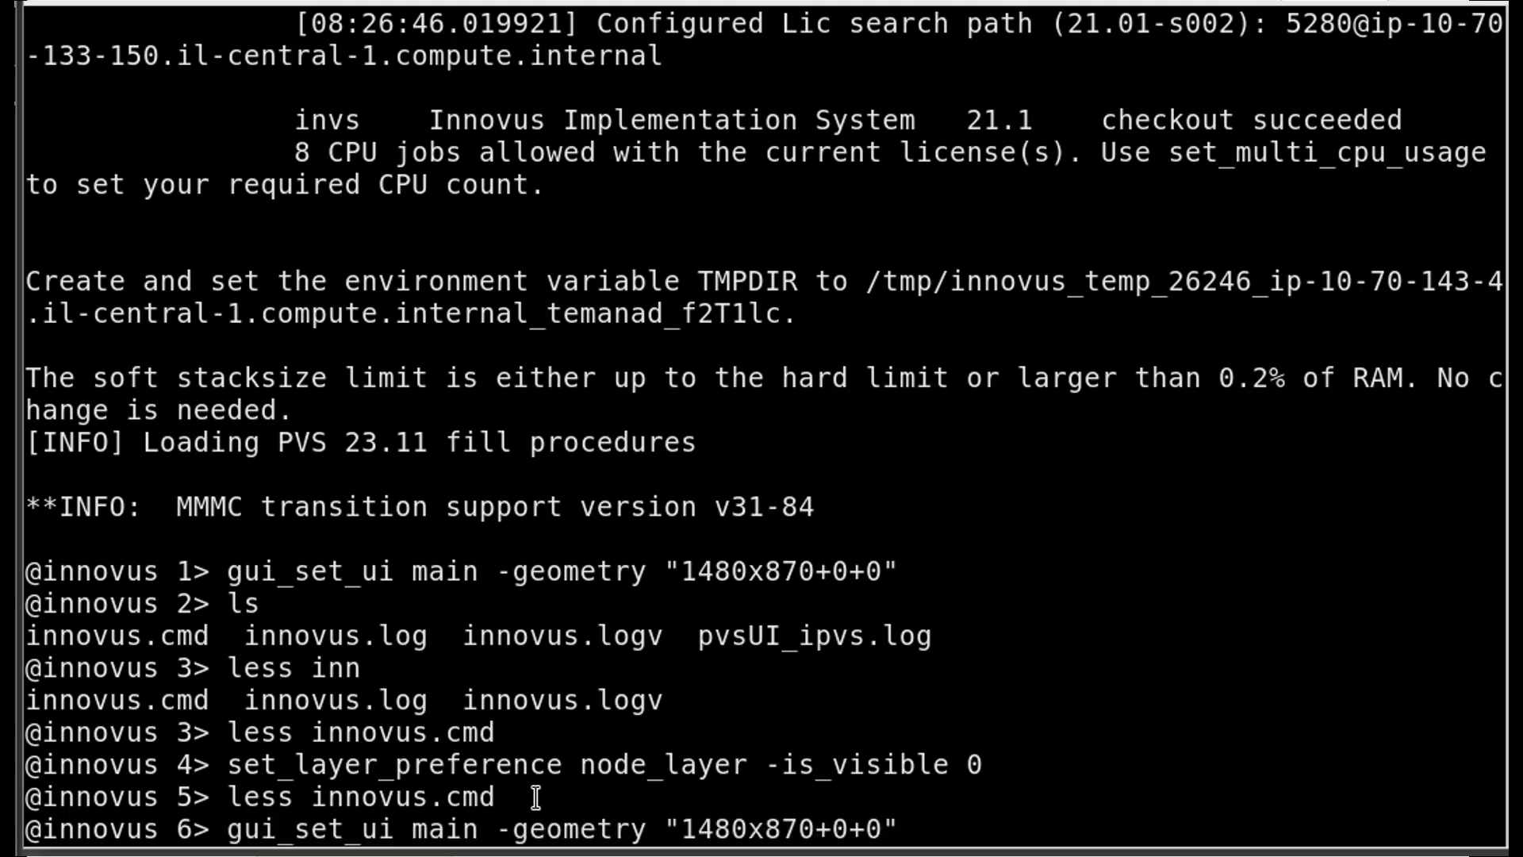
{"action": "key", "text": "Down"}
{"action": "key", "text": "Down"}
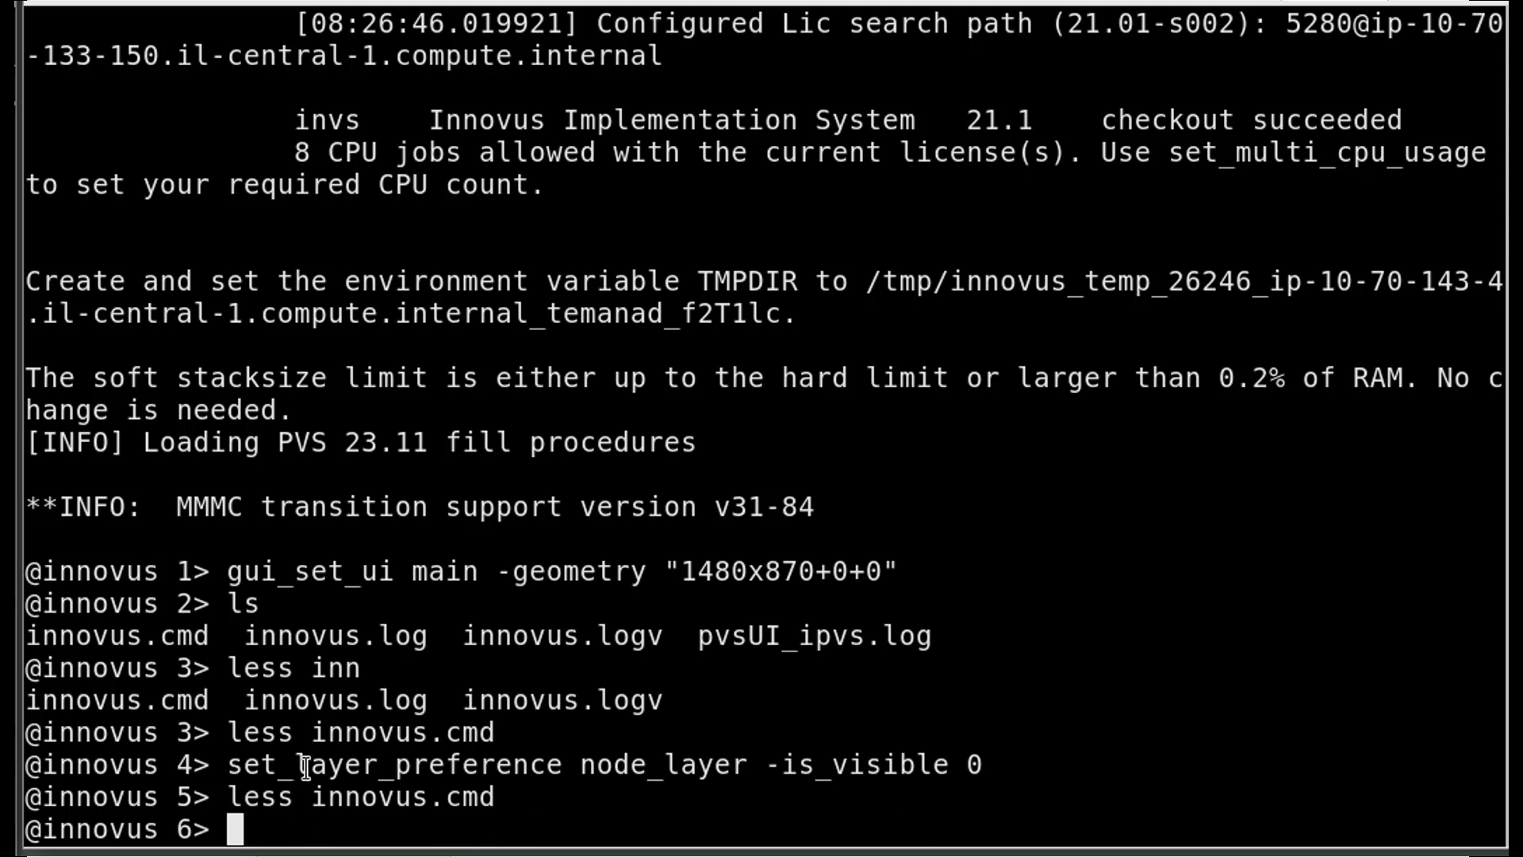
{"action": "left_click_drag", "start_coordinate": [228, 764], "coordinate": [983, 764]}
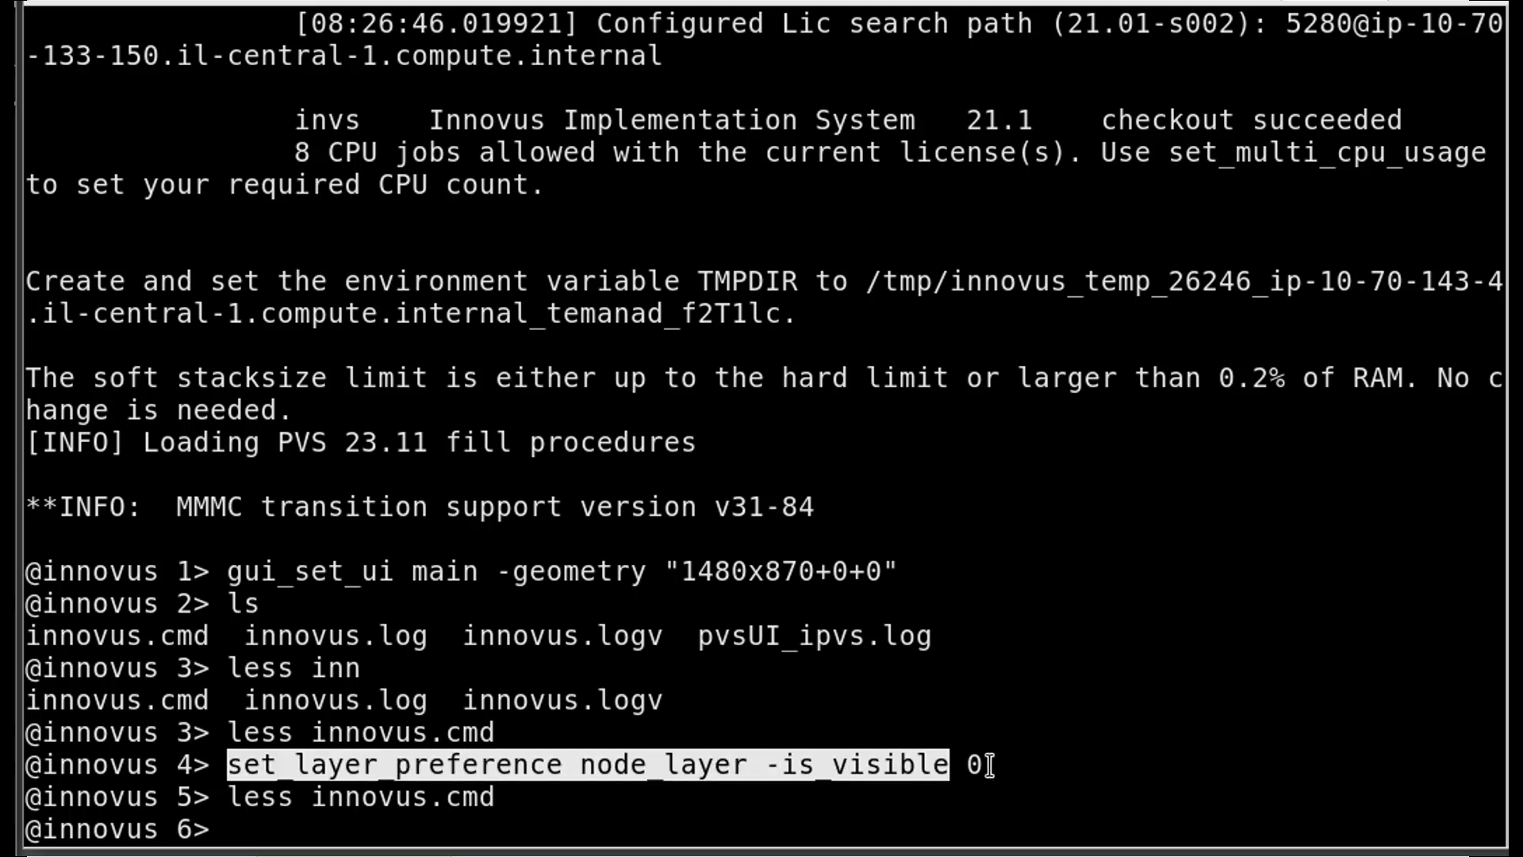
{"action": "middle_click", "coordinate": [774, 735]}
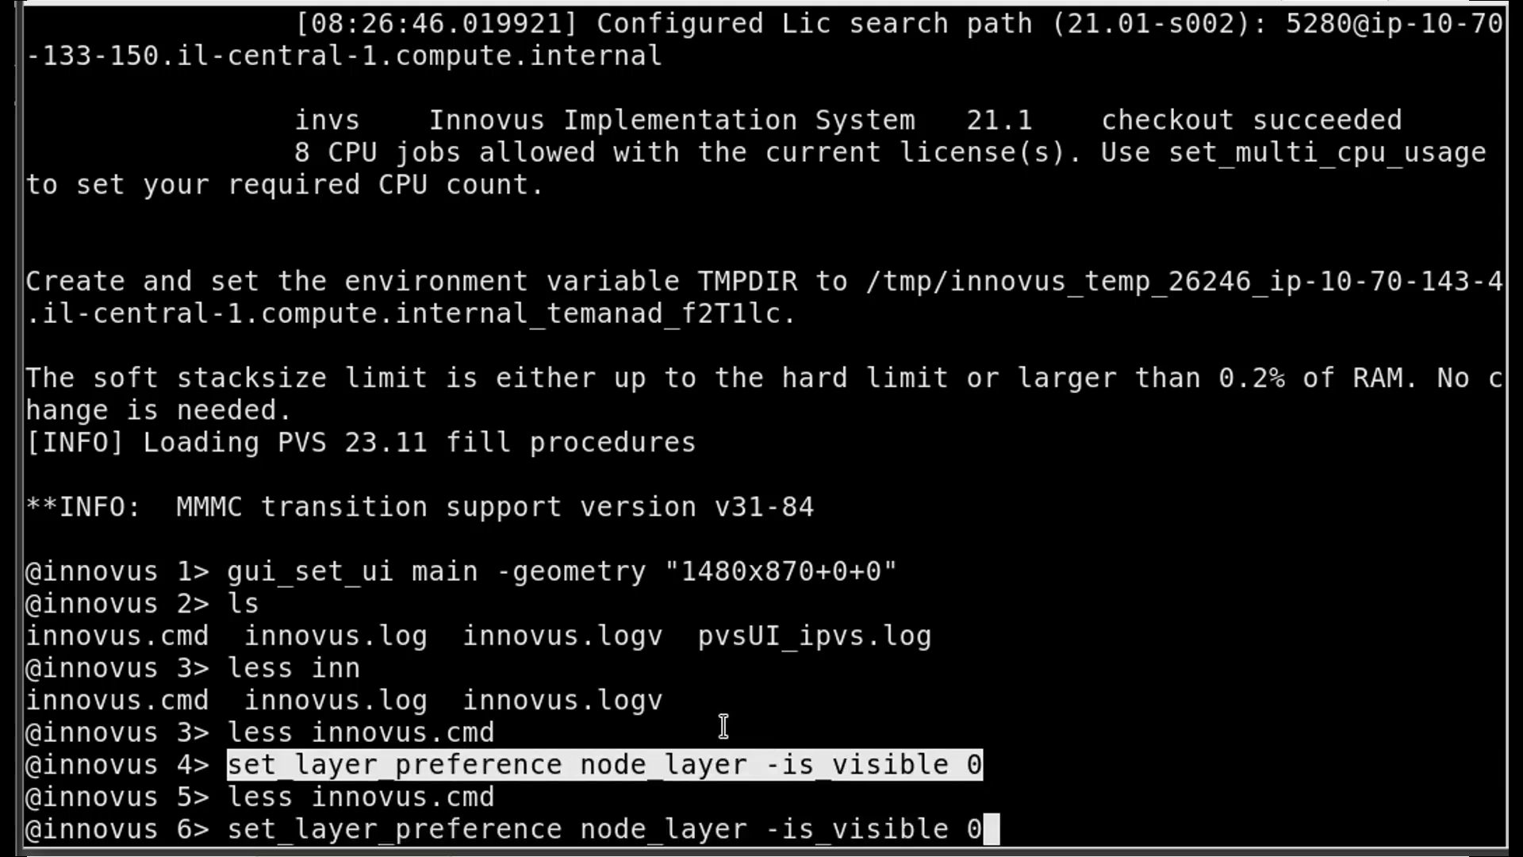
{"action": "type", "text": "1"}
{"action": "key", "text": "Return"}
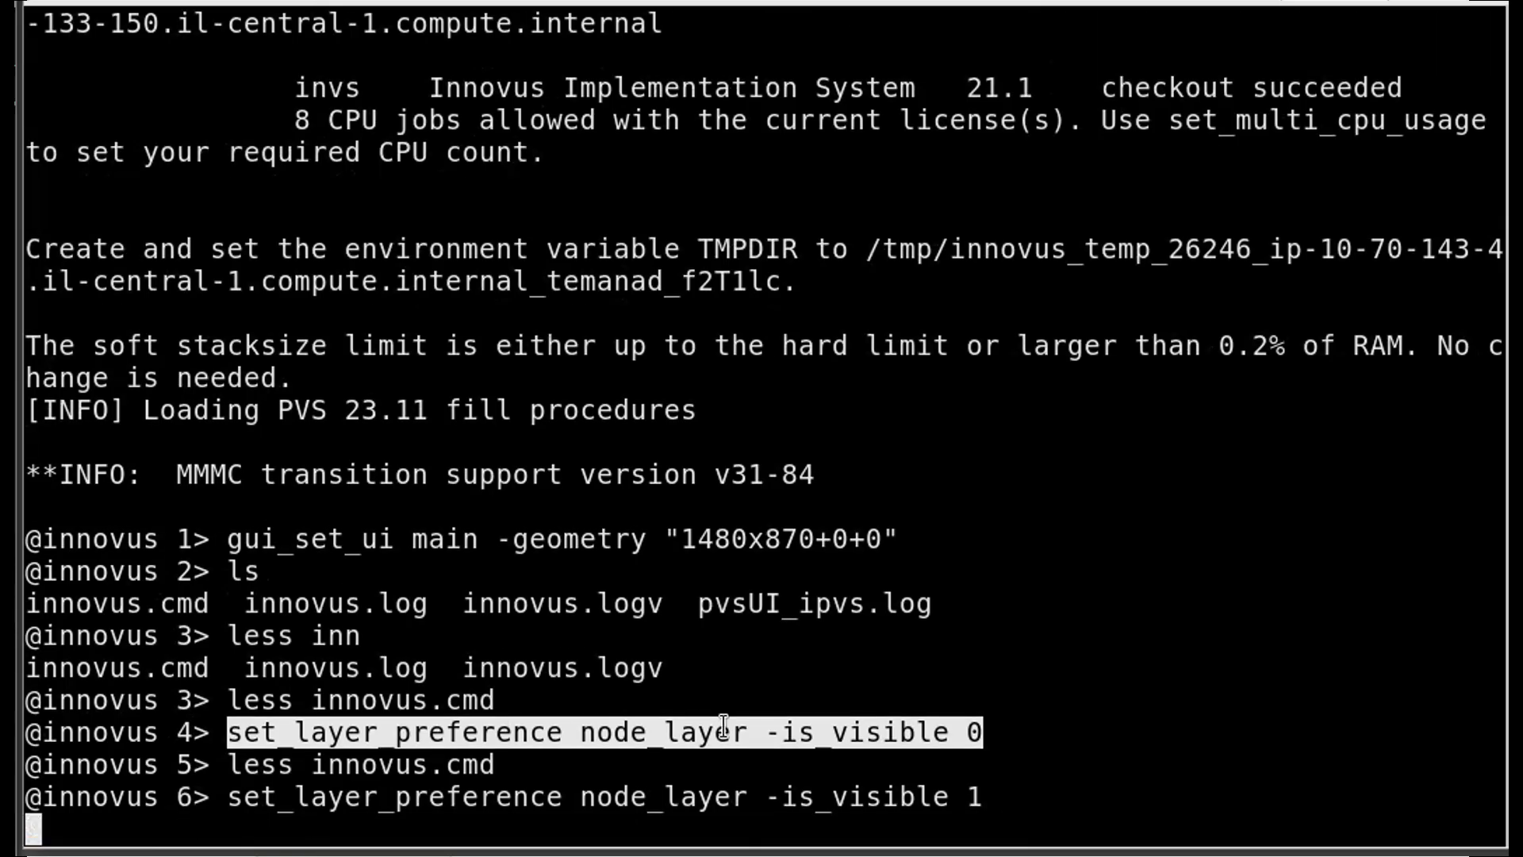
Step: Pick a point on the empty Innovus layout canvas
{"action": "left_click", "coordinate": [854, 334]}
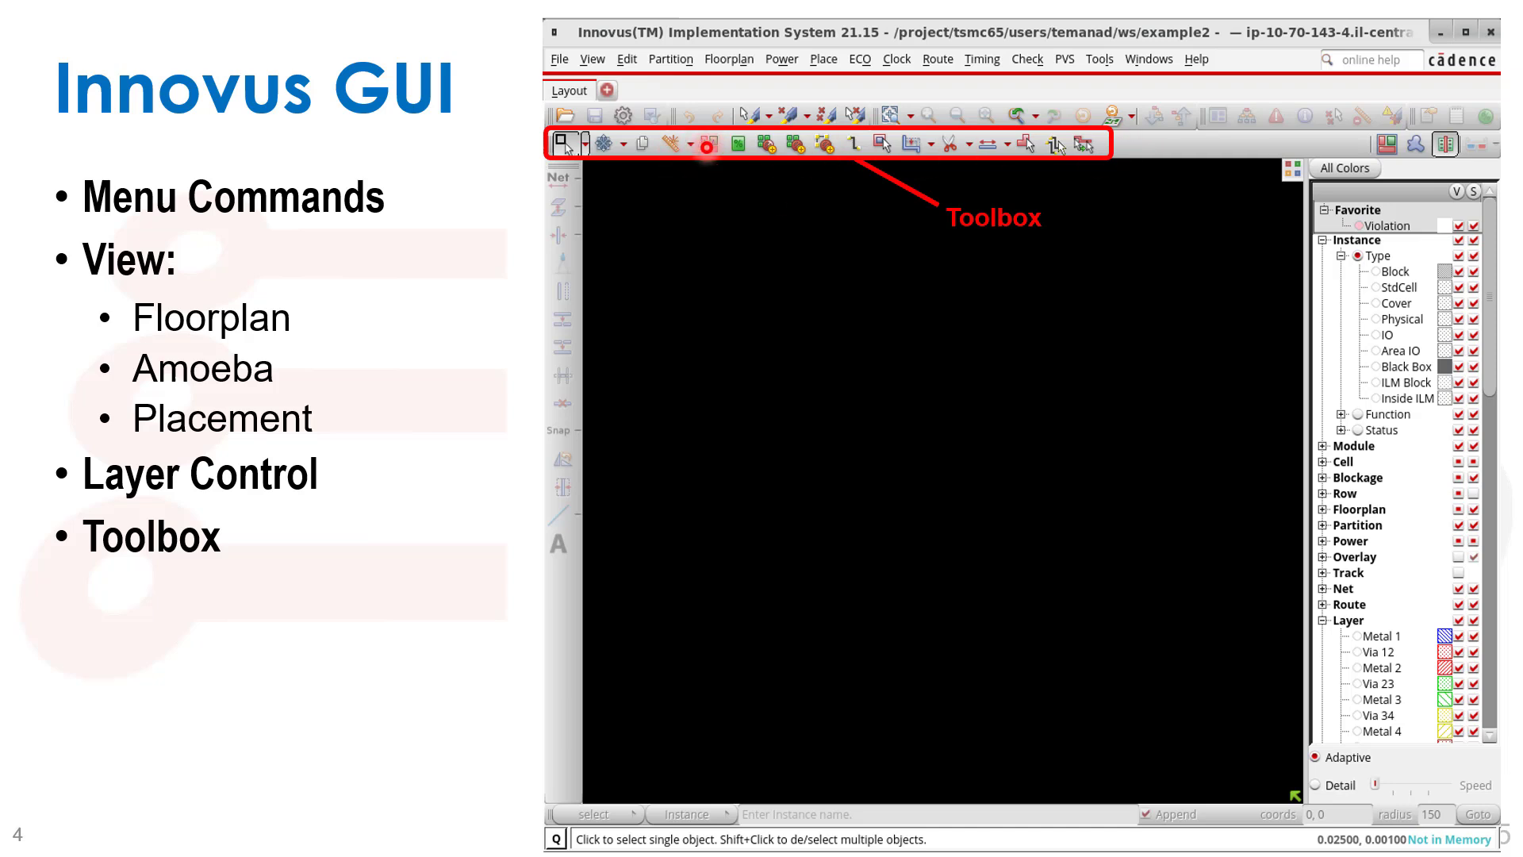
Step: Advance the Innovus GUI slide to the Wire Edit toolbar bullet
{"action": "left_click", "coordinate": [1107, 276]}
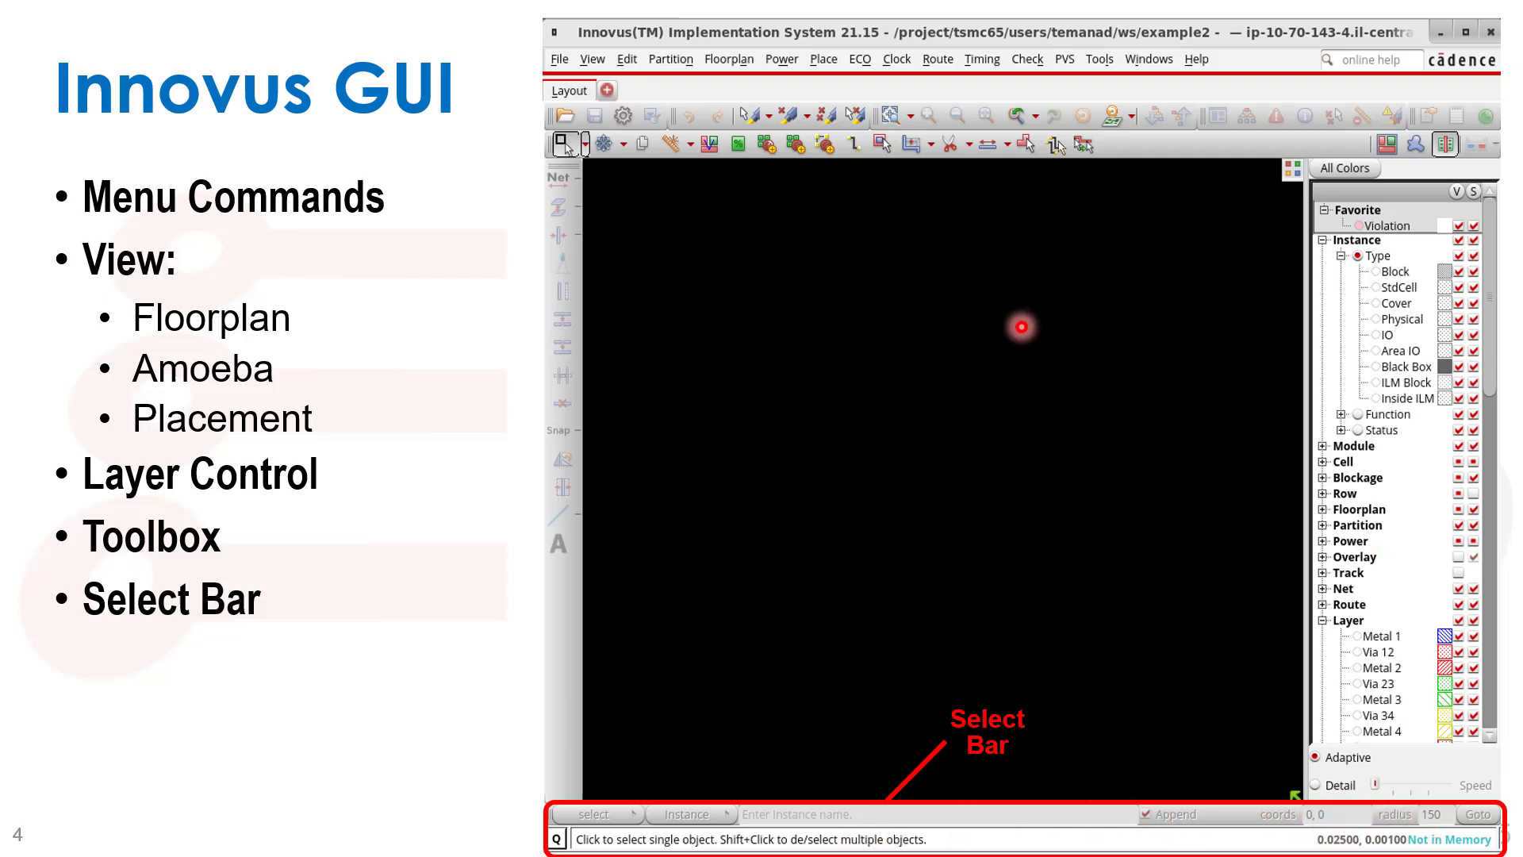
{"action": "key", "text": "Right"}
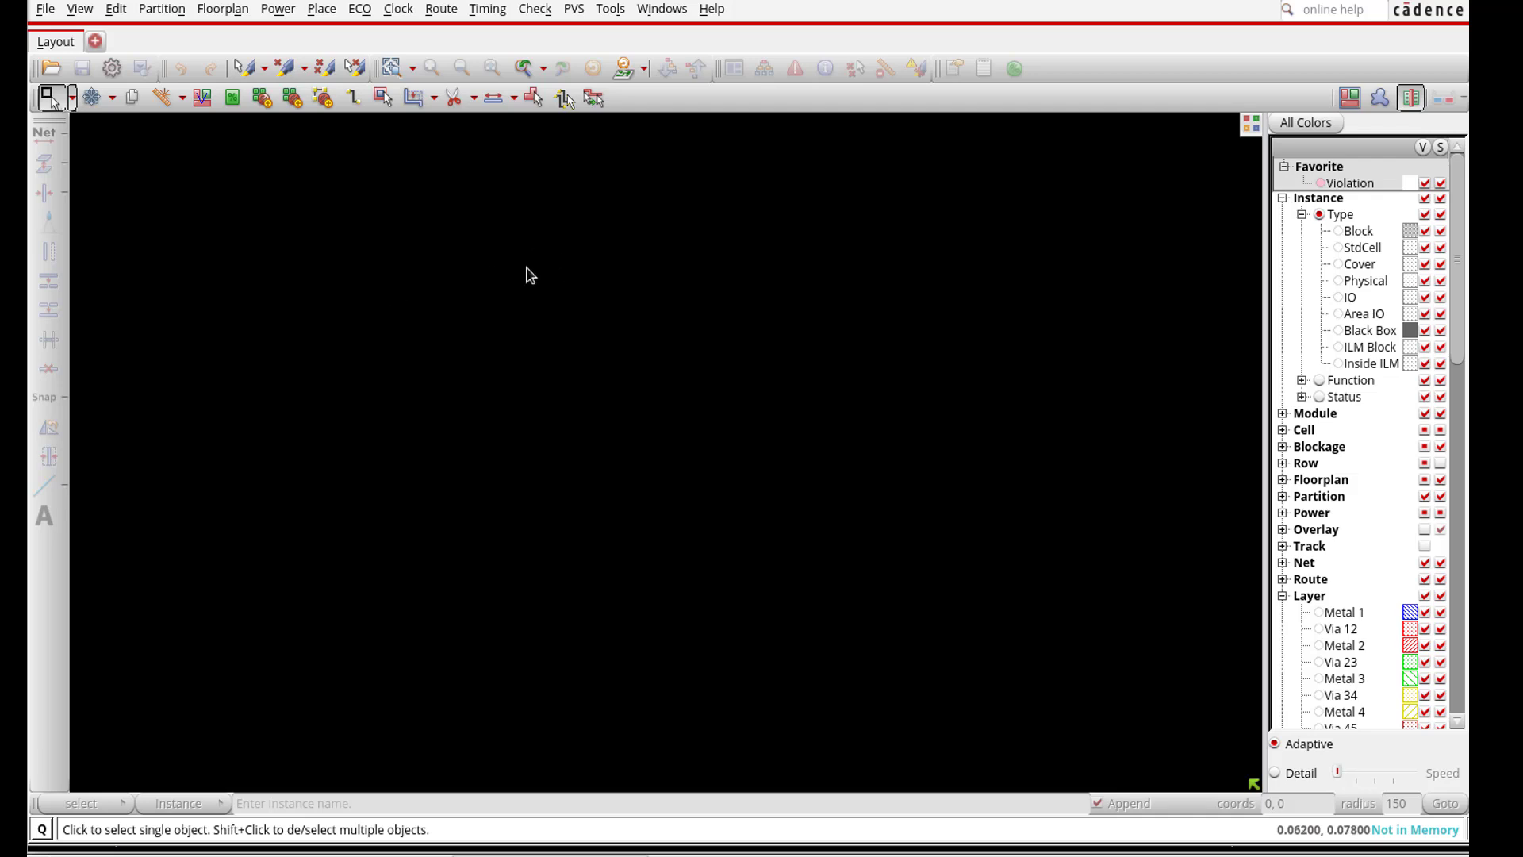
{"action": "left_click", "coordinate": [47, 10]}
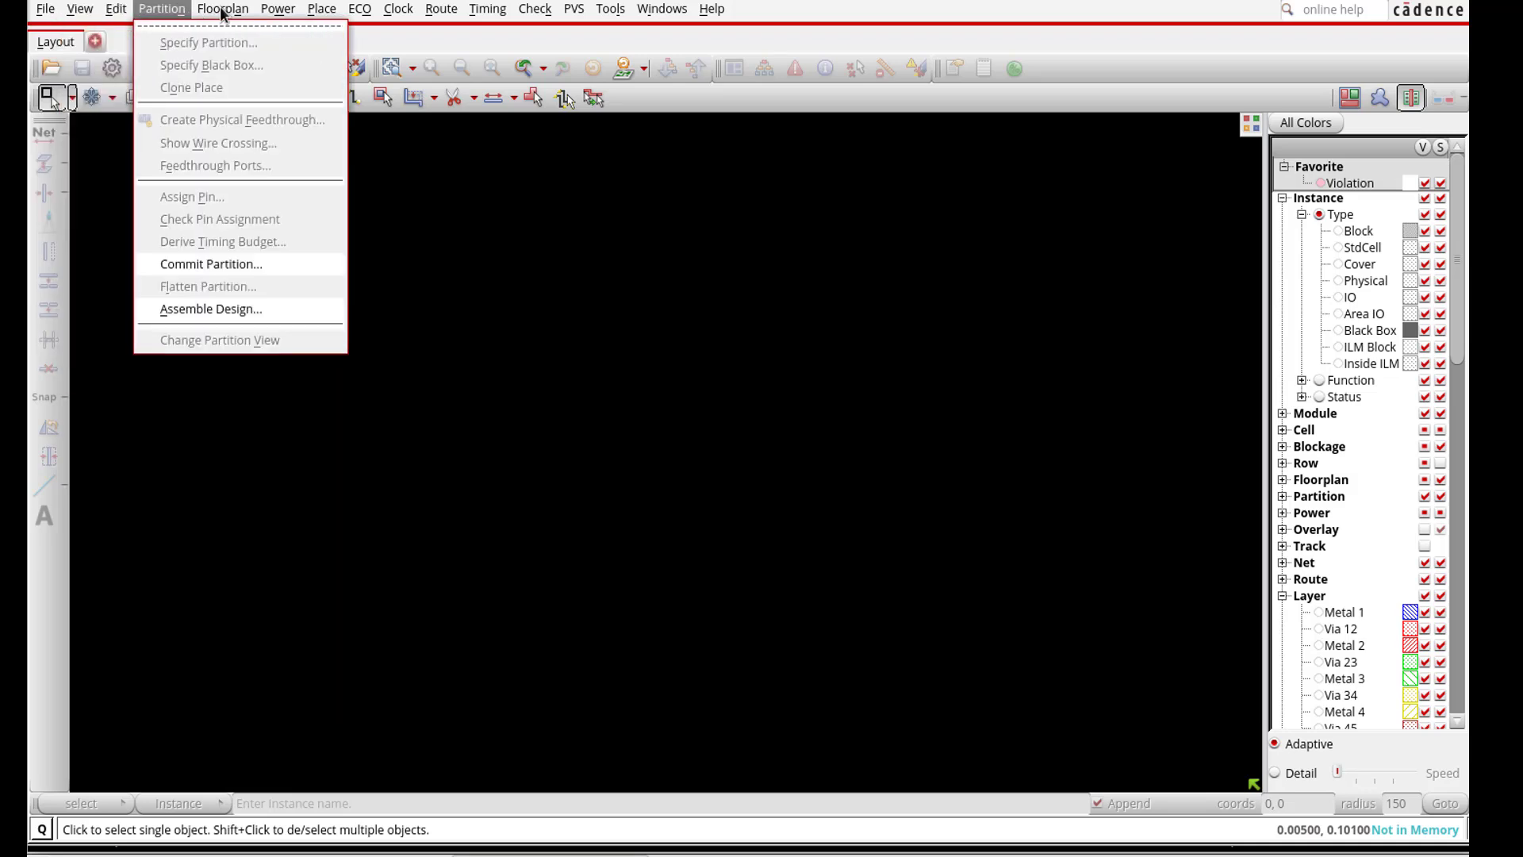
{"action": "left_click", "coordinate": [177, 13]}
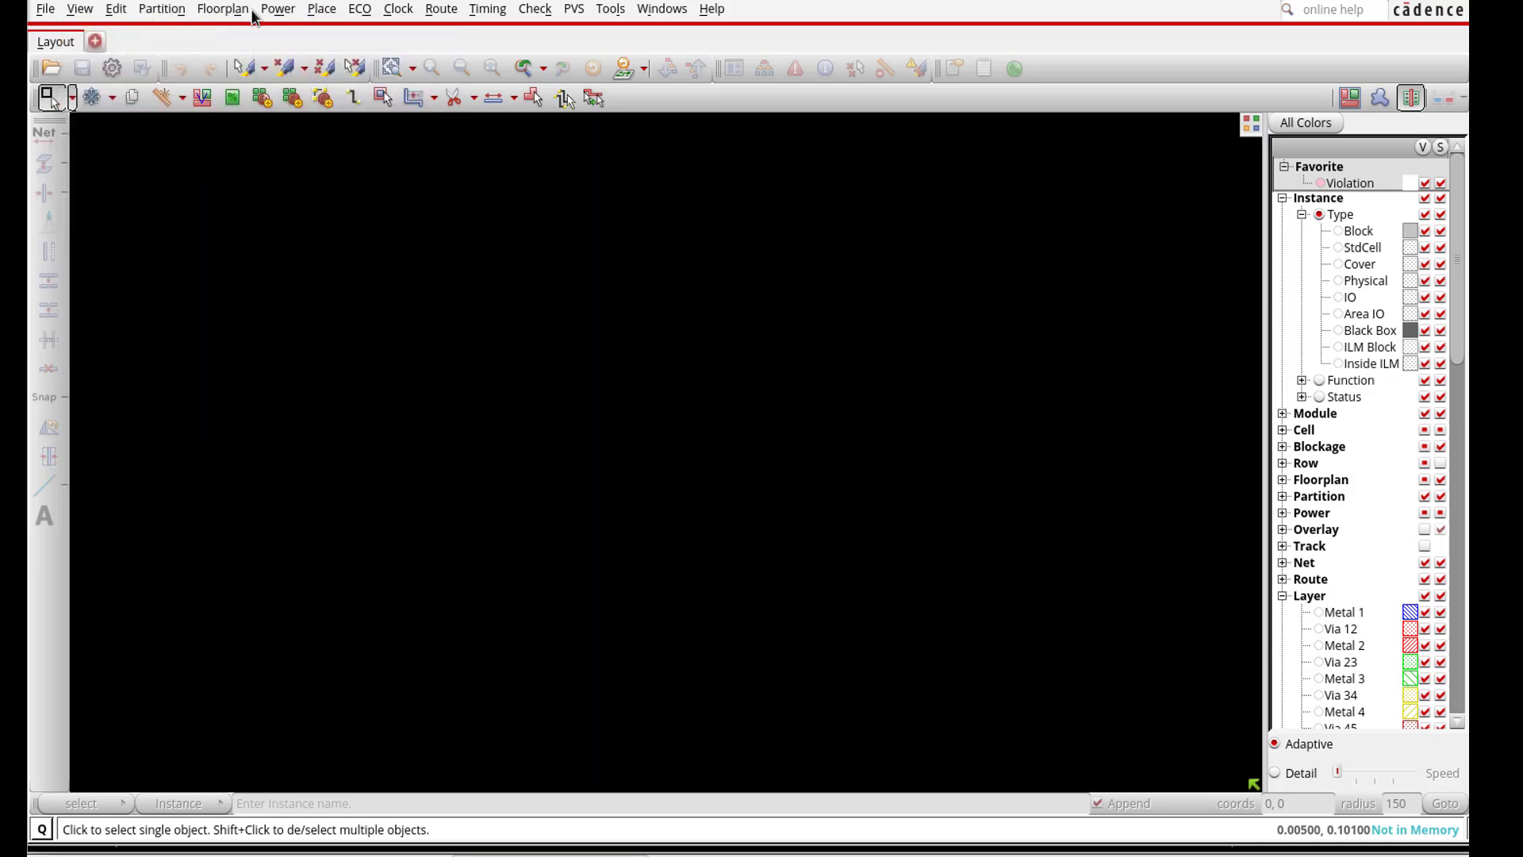
{"action": "left_click", "coordinate": [221, 9]}
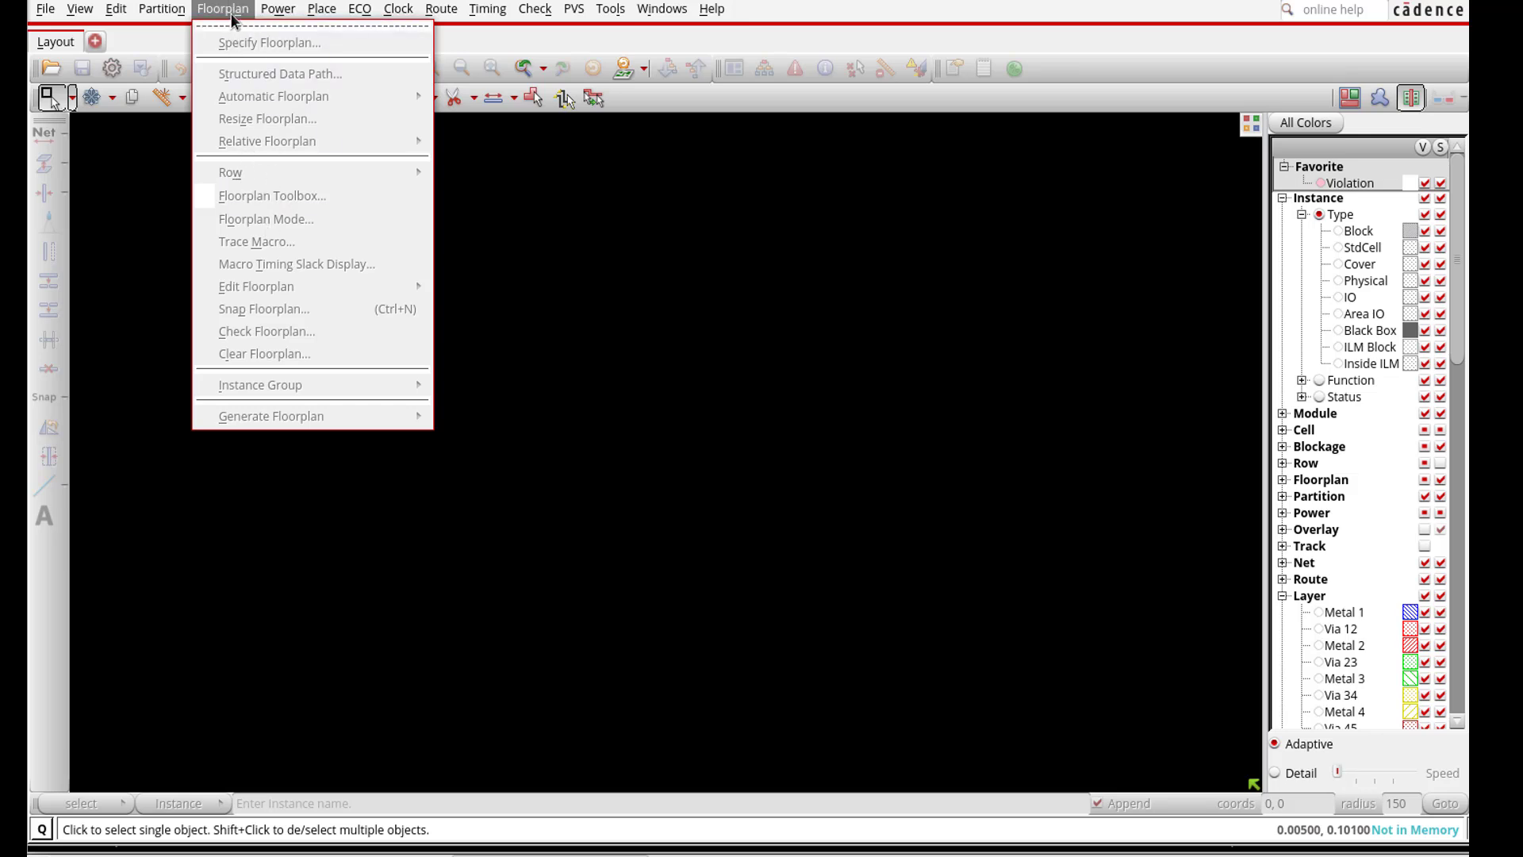
{"action": "left_click", "coordinate": [233, 17]}
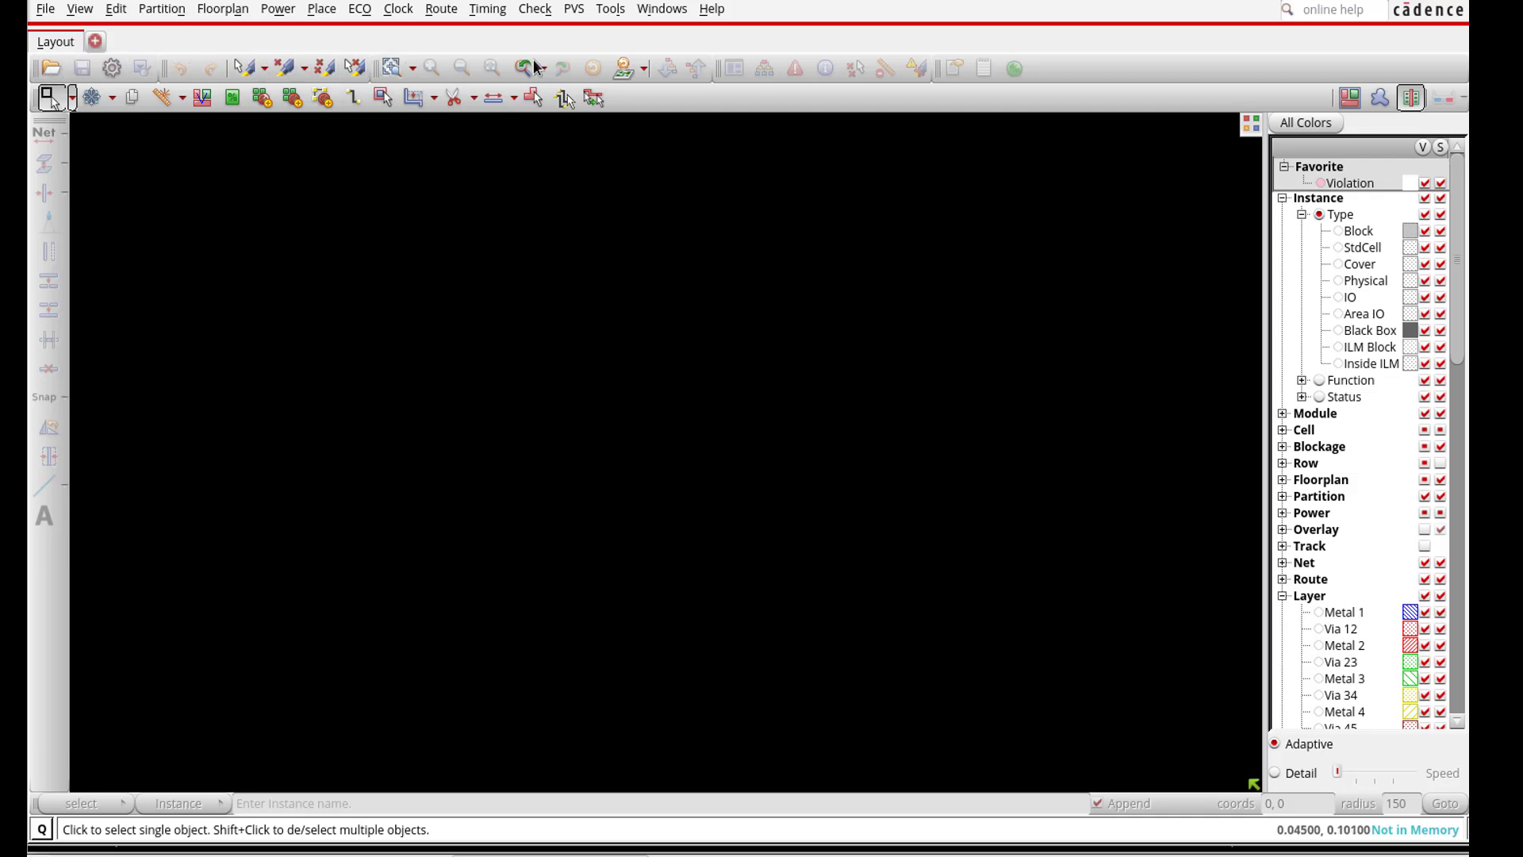
Step: Check the toolbar visibility list and try one of the wire editing tools
{"action": "right_click", "coordinate": [639, 70]}
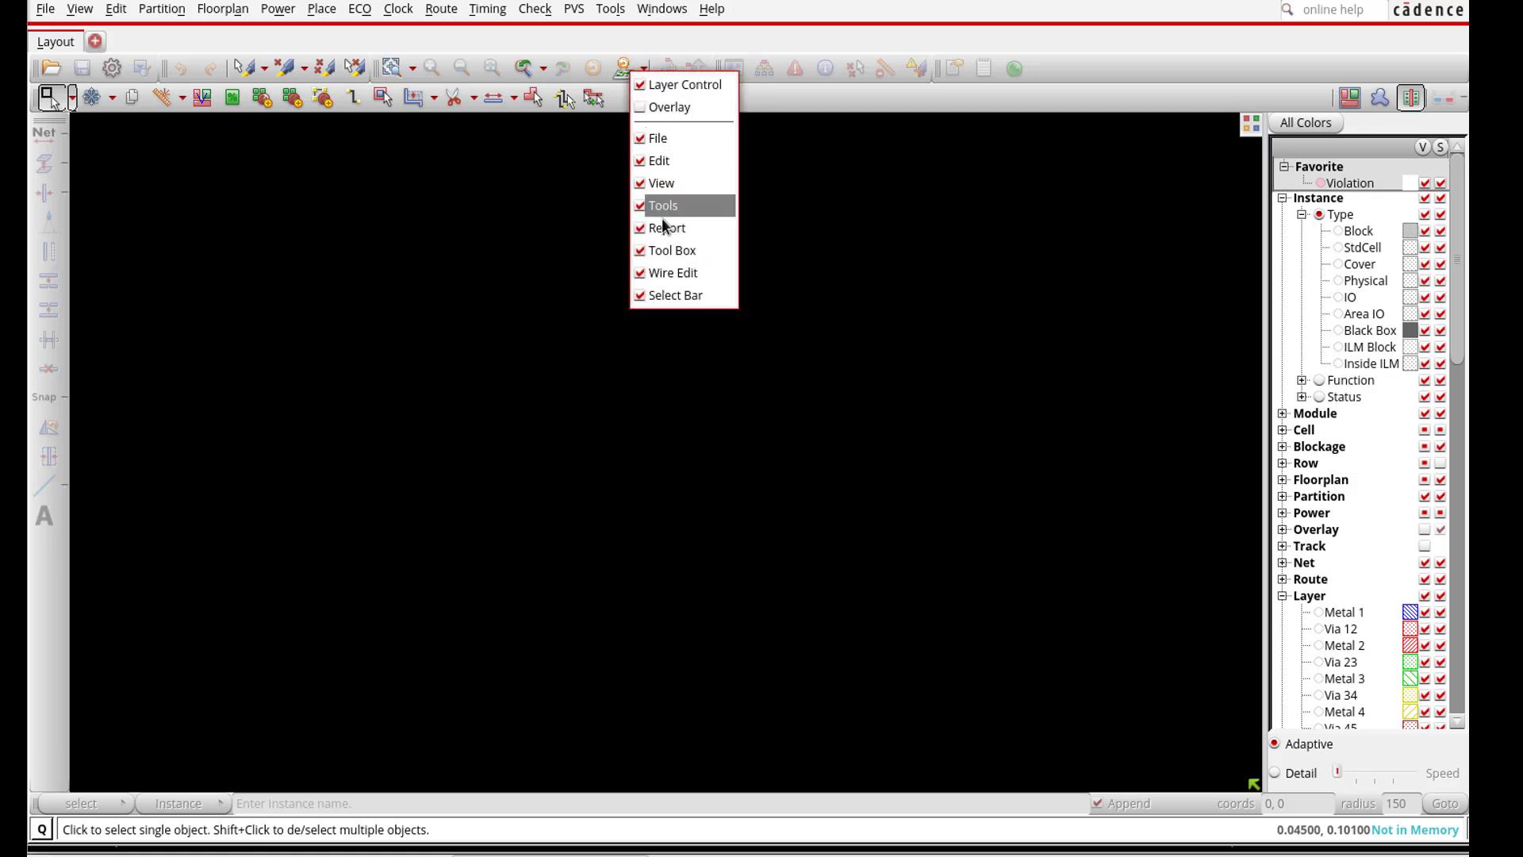
{"action": "left_click", "coordinate": [660, 41]}
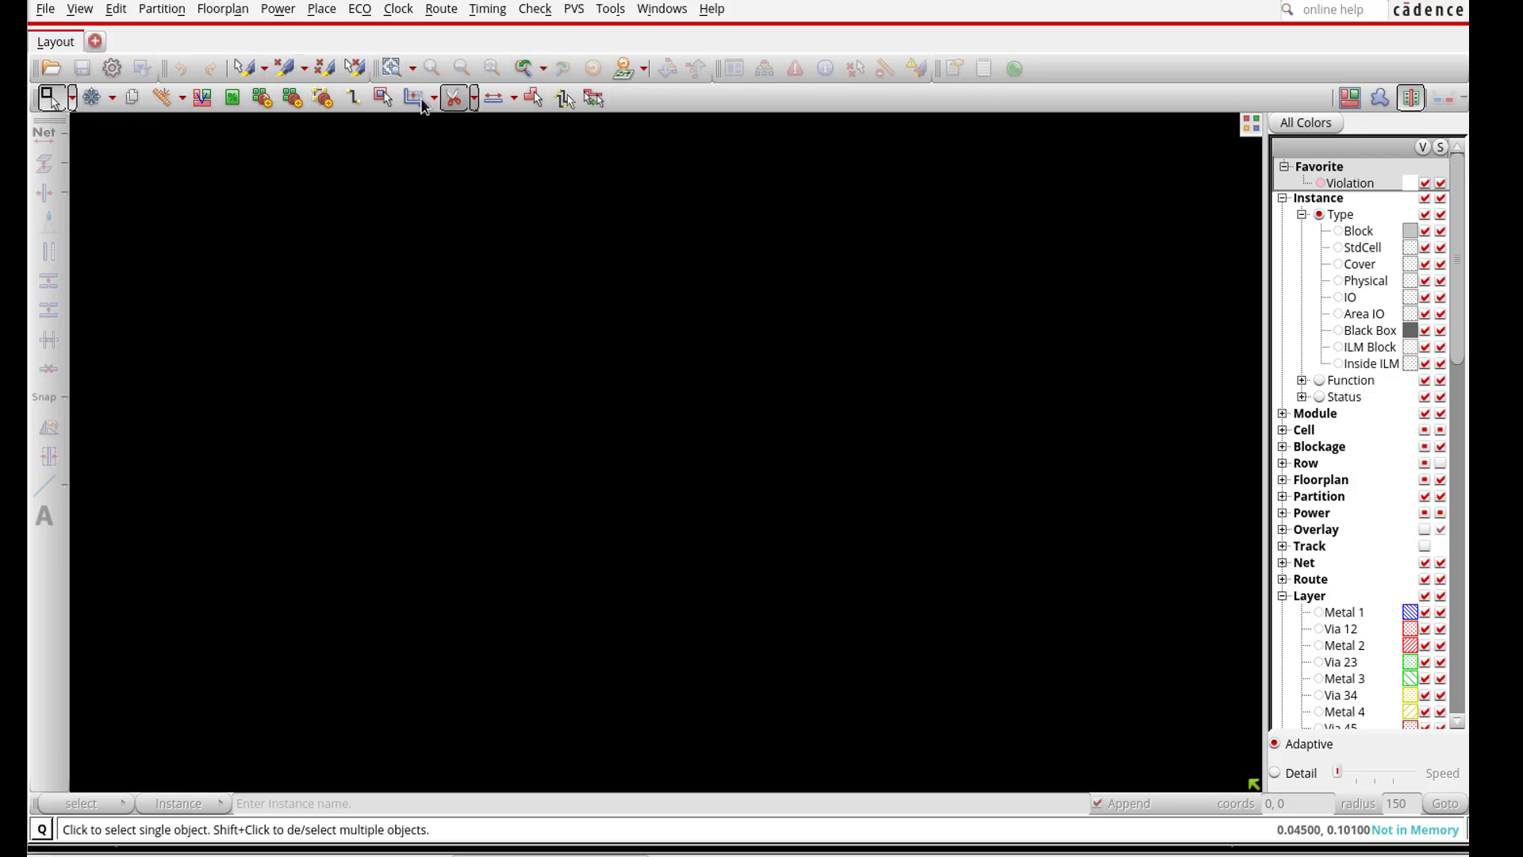
{"action": "left_click", "coordinate": [353, 96]}
Step: Hide the Wire Edit and Tool Box toolbars, then restore Tool Box
{"action": "right_click", "coordinate": [521, 101]}
{"action": "left_click", "coordinate": [558, 299]}
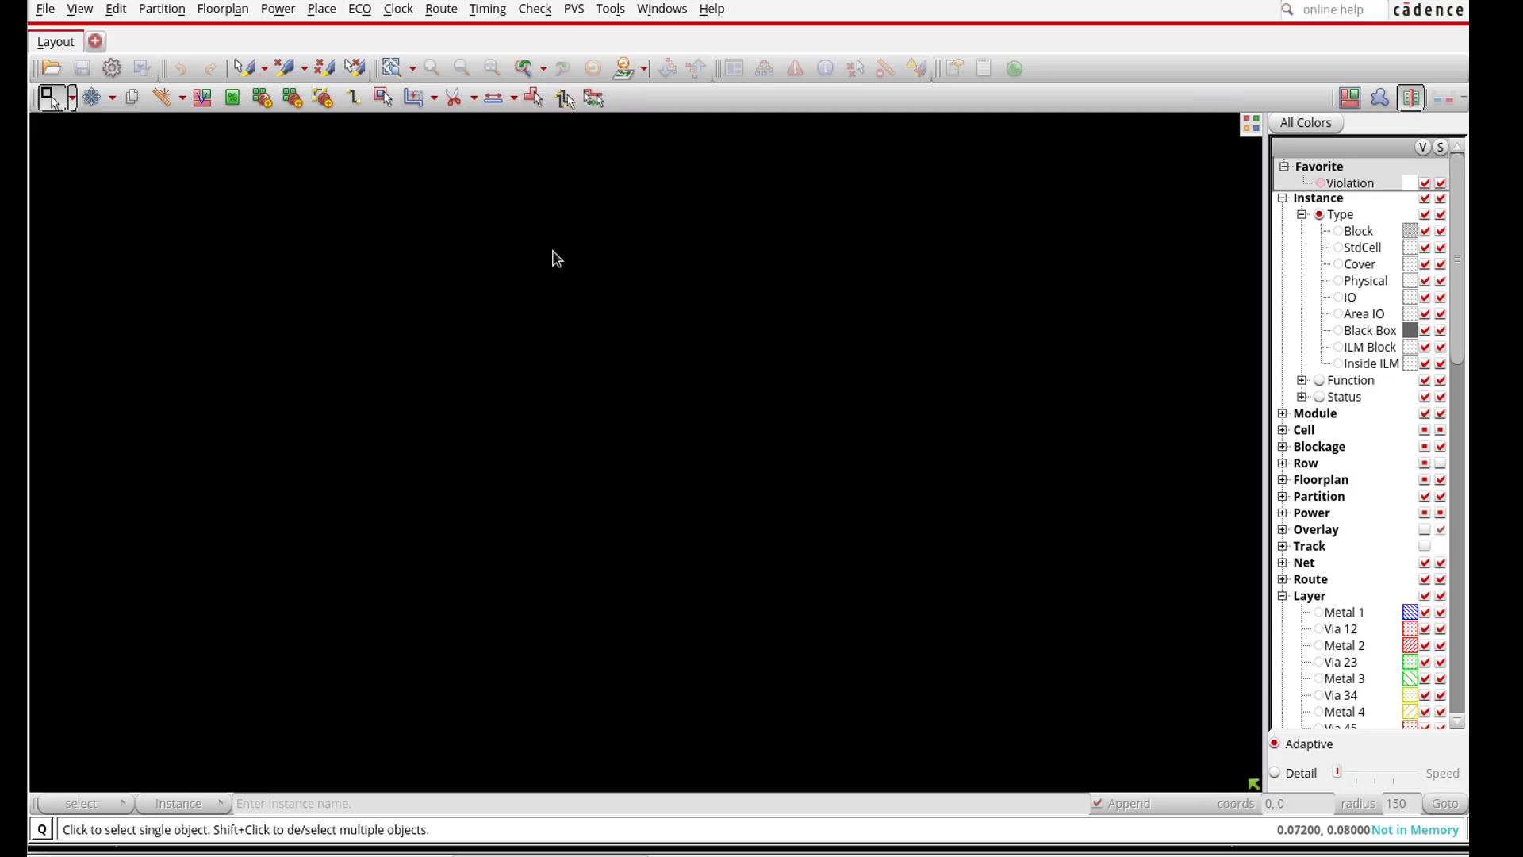
{"action": "right_click", "coordinate": [545, 111]}
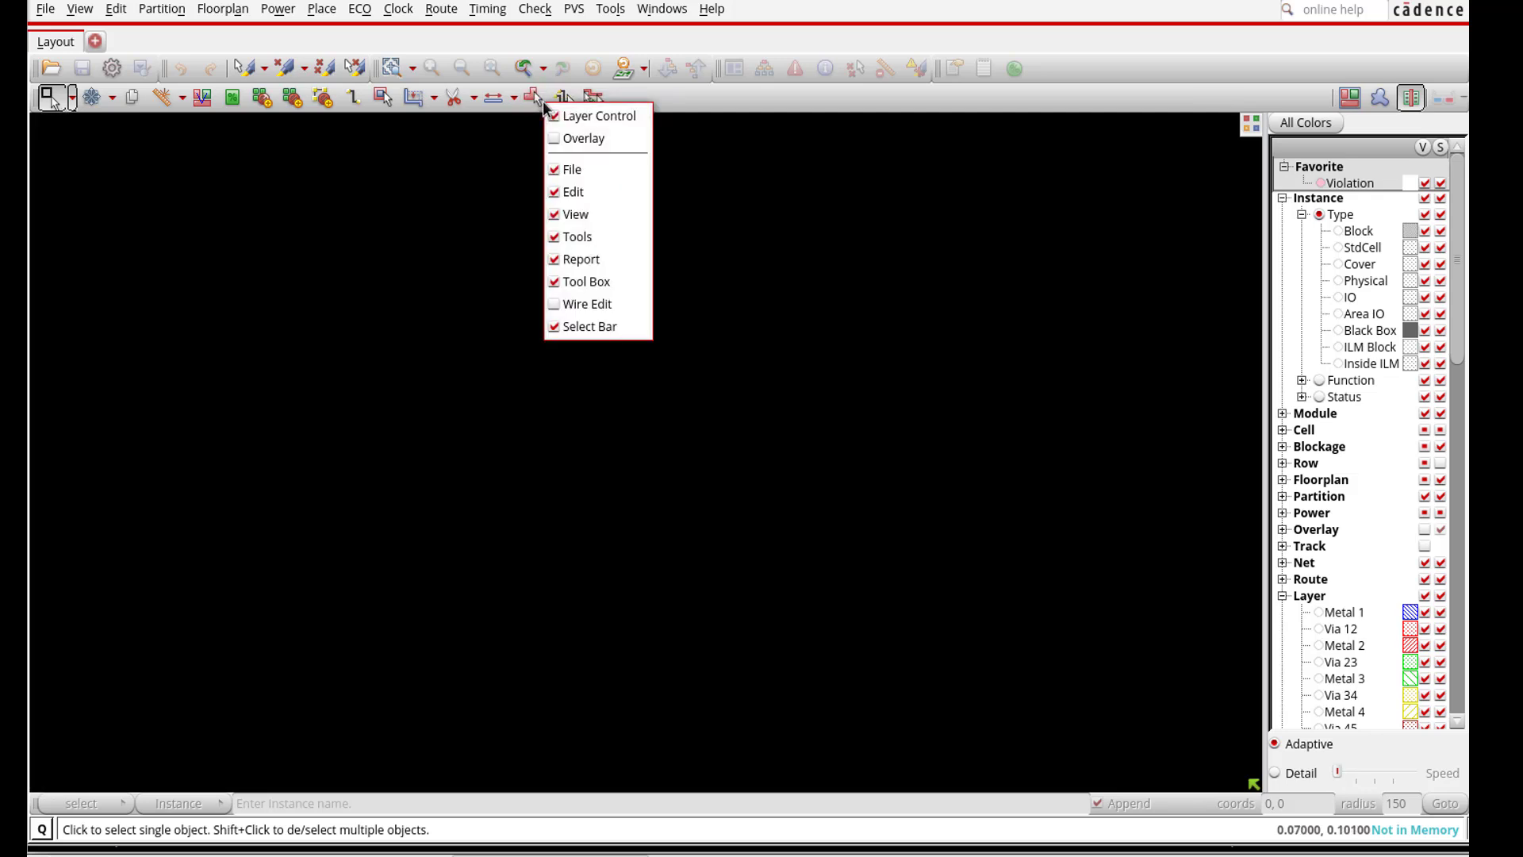
{"action": "left_click", "coordinate": [591, 276]}
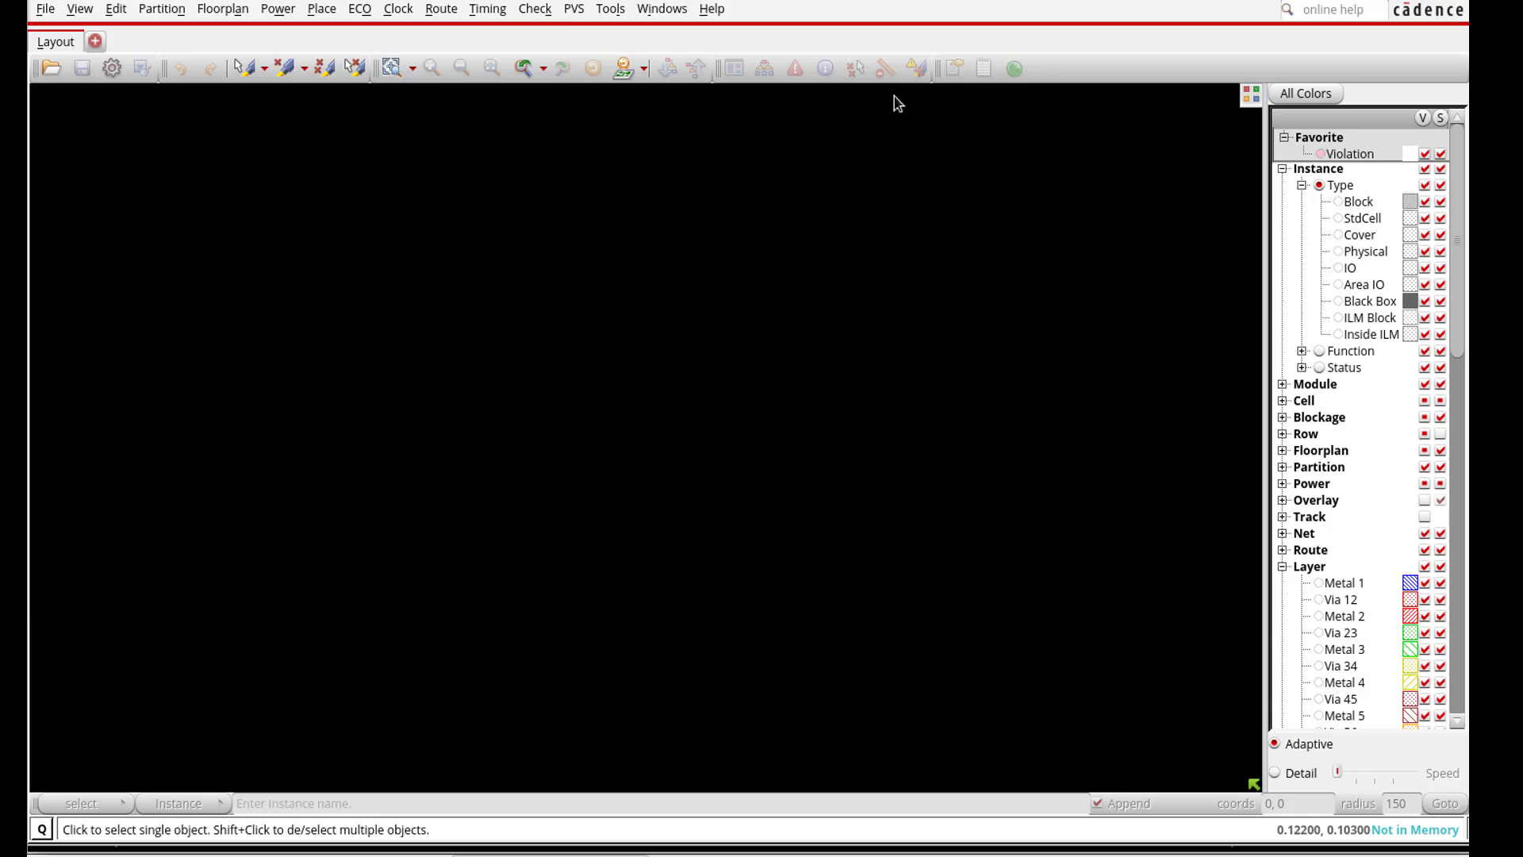
{"action": "right_click", "coordinate": [1117, 54]}
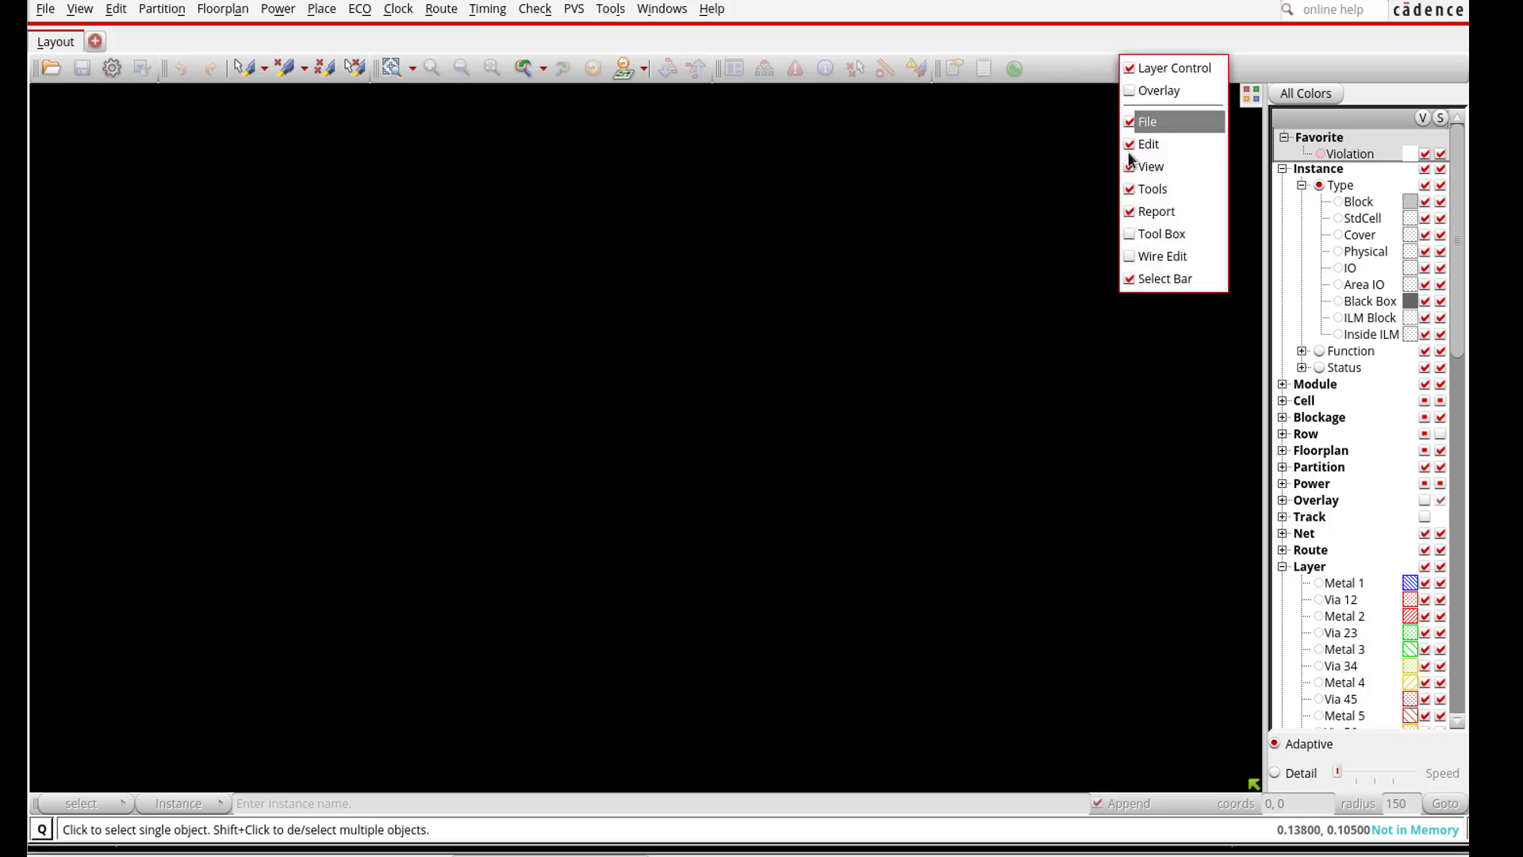
{"action": "left_click", "coordinate": [1209, 212]}
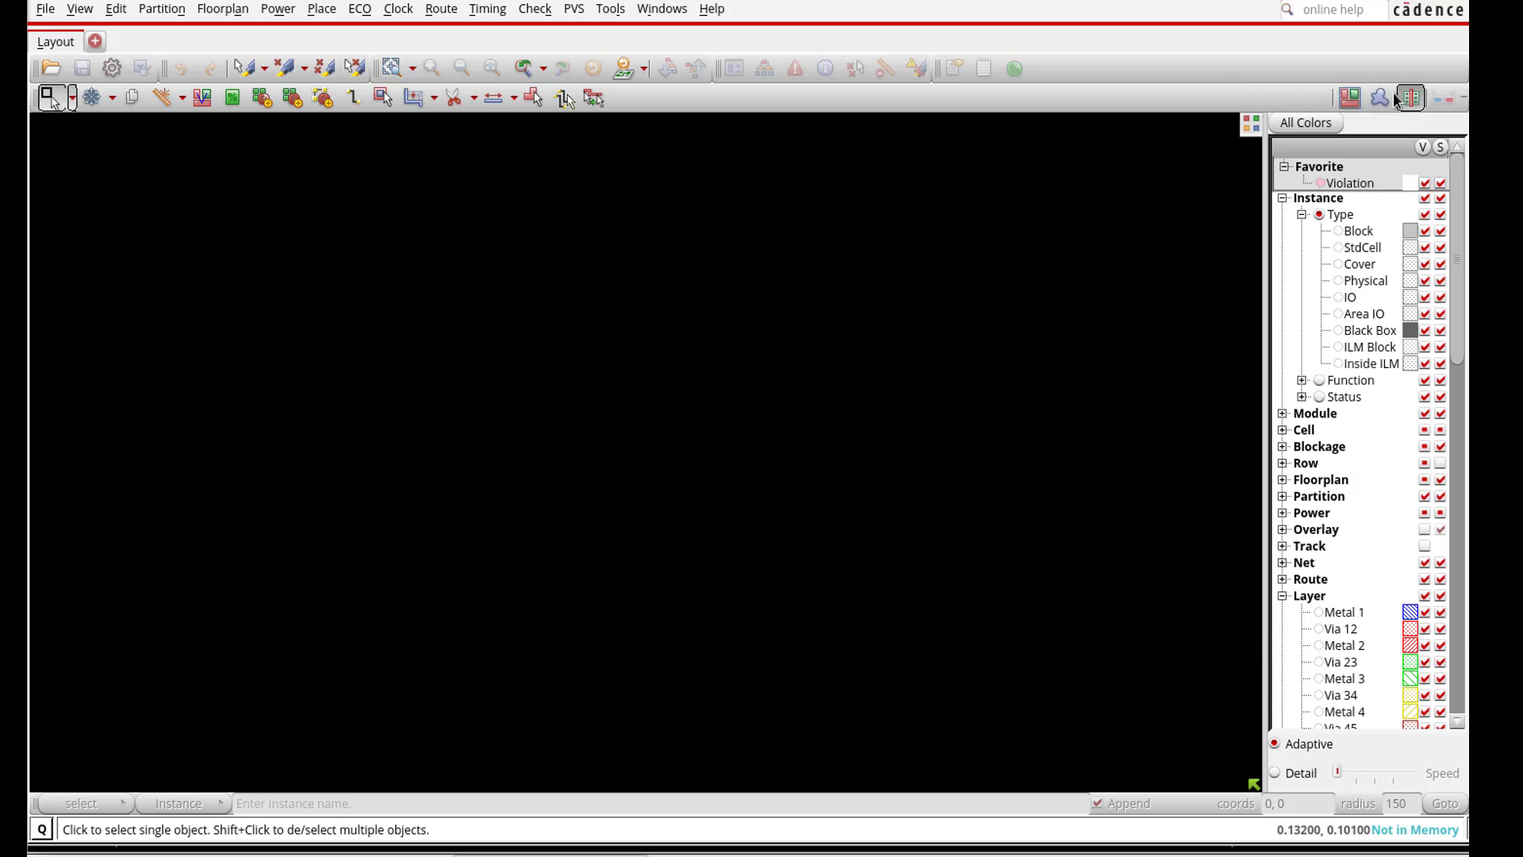
Step: Switch among Floorplan, Amoeba and Physical views, ending in Floorplan view
{"action": "left_click", "coordinate": [1353, 98]}
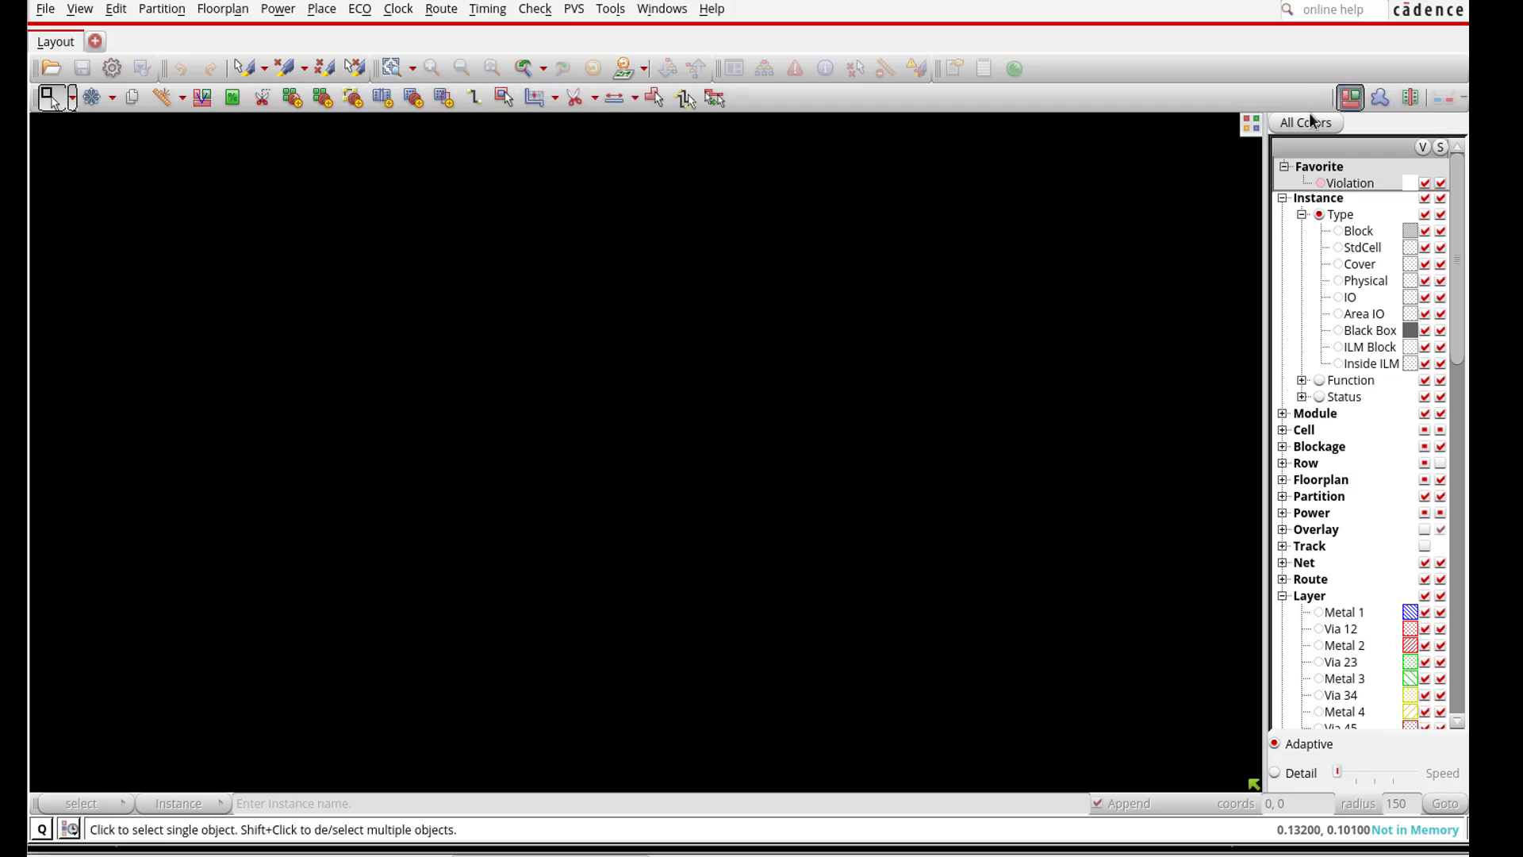
{"action": "left_click", "coordinate": [1380, 98]}
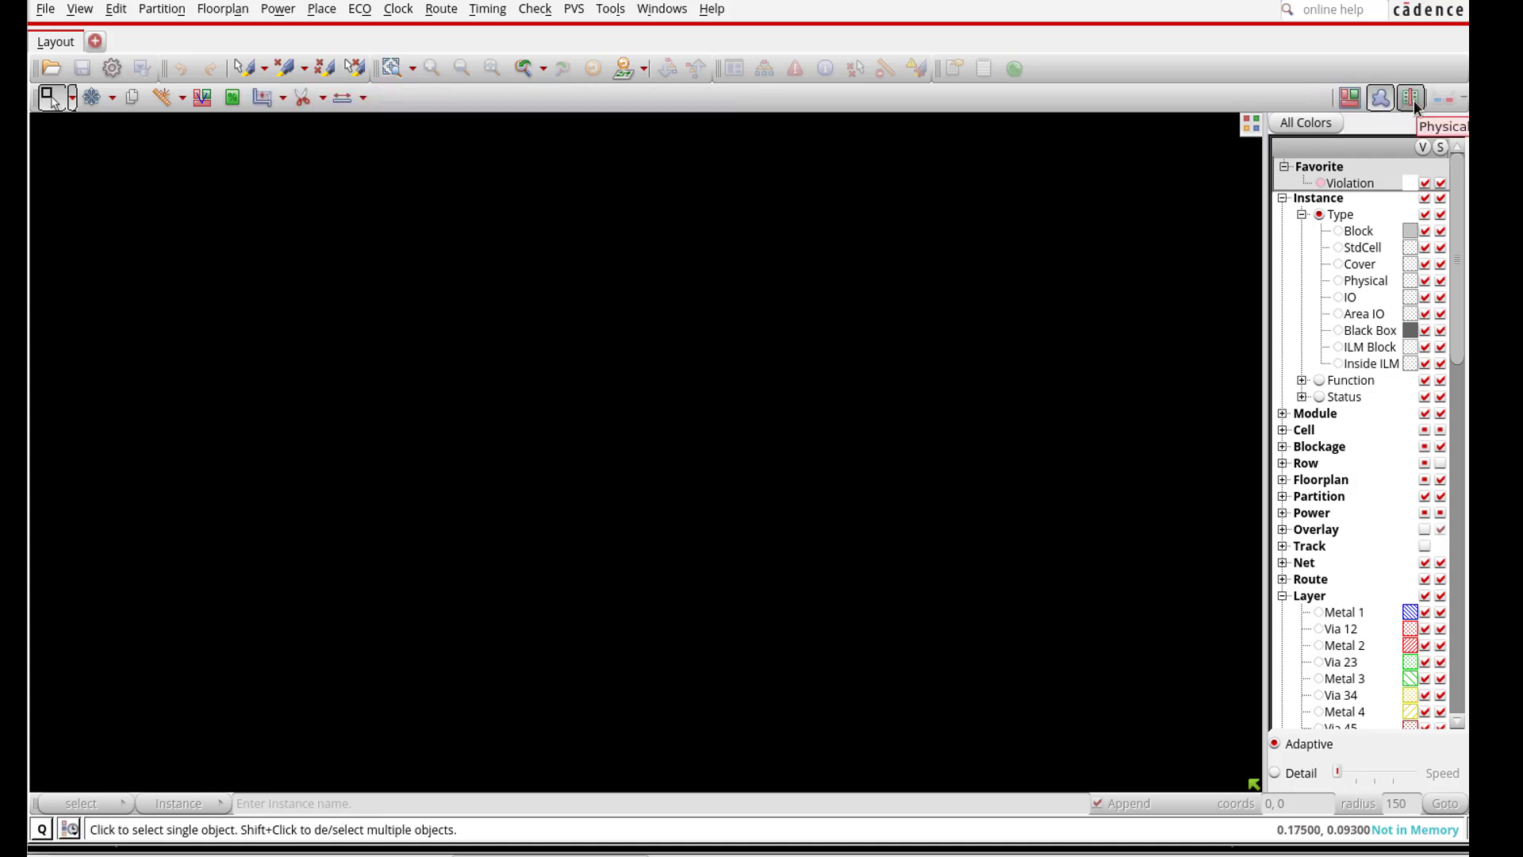
{"action": "left_click", "coordinate": [1415, 100]}
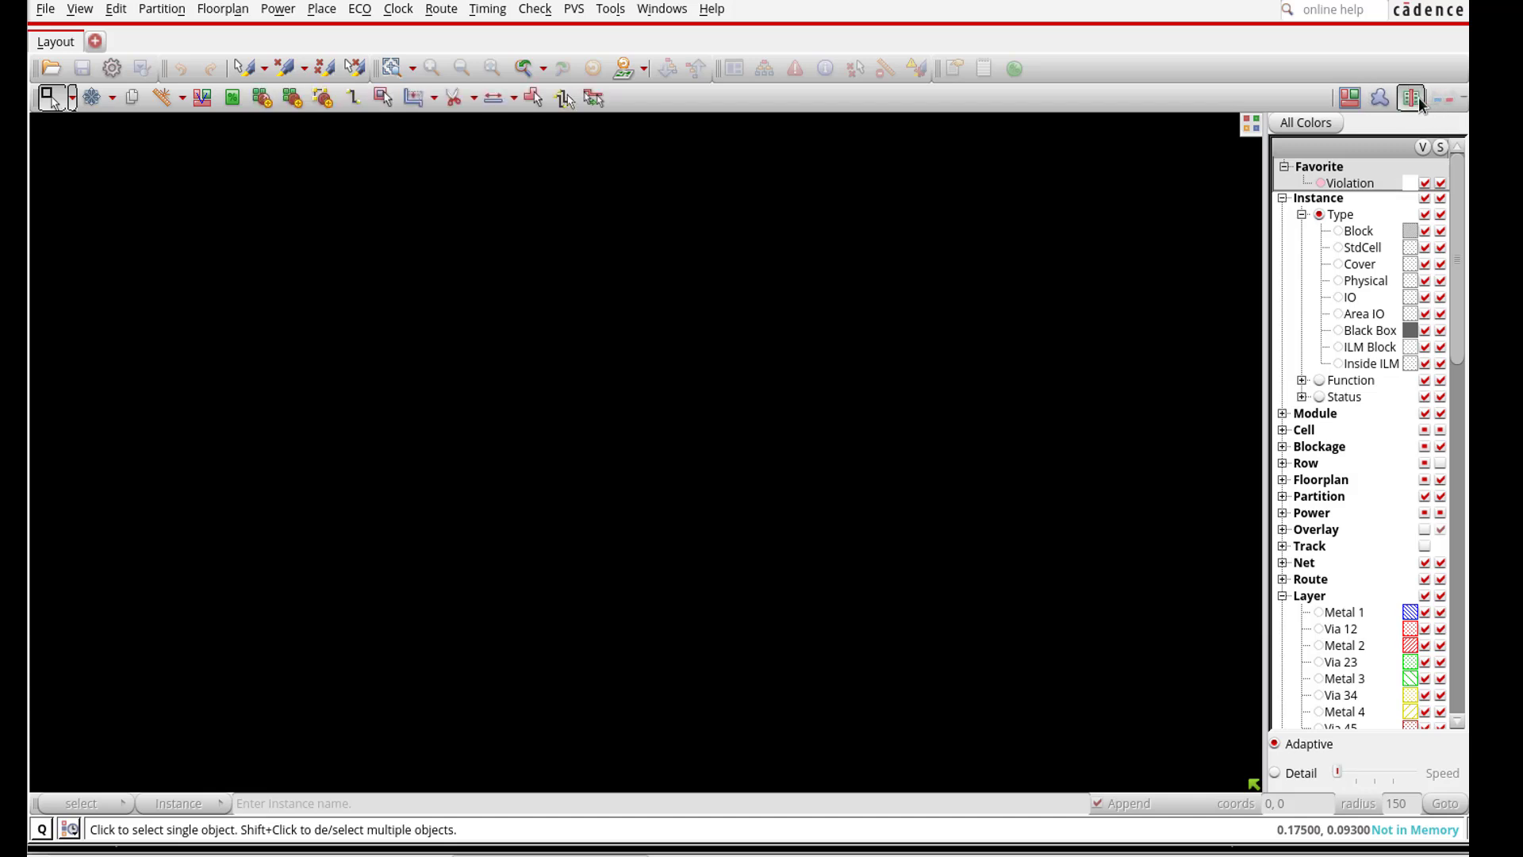
{"action": "left_click", "coordinate": [1354, 96]}
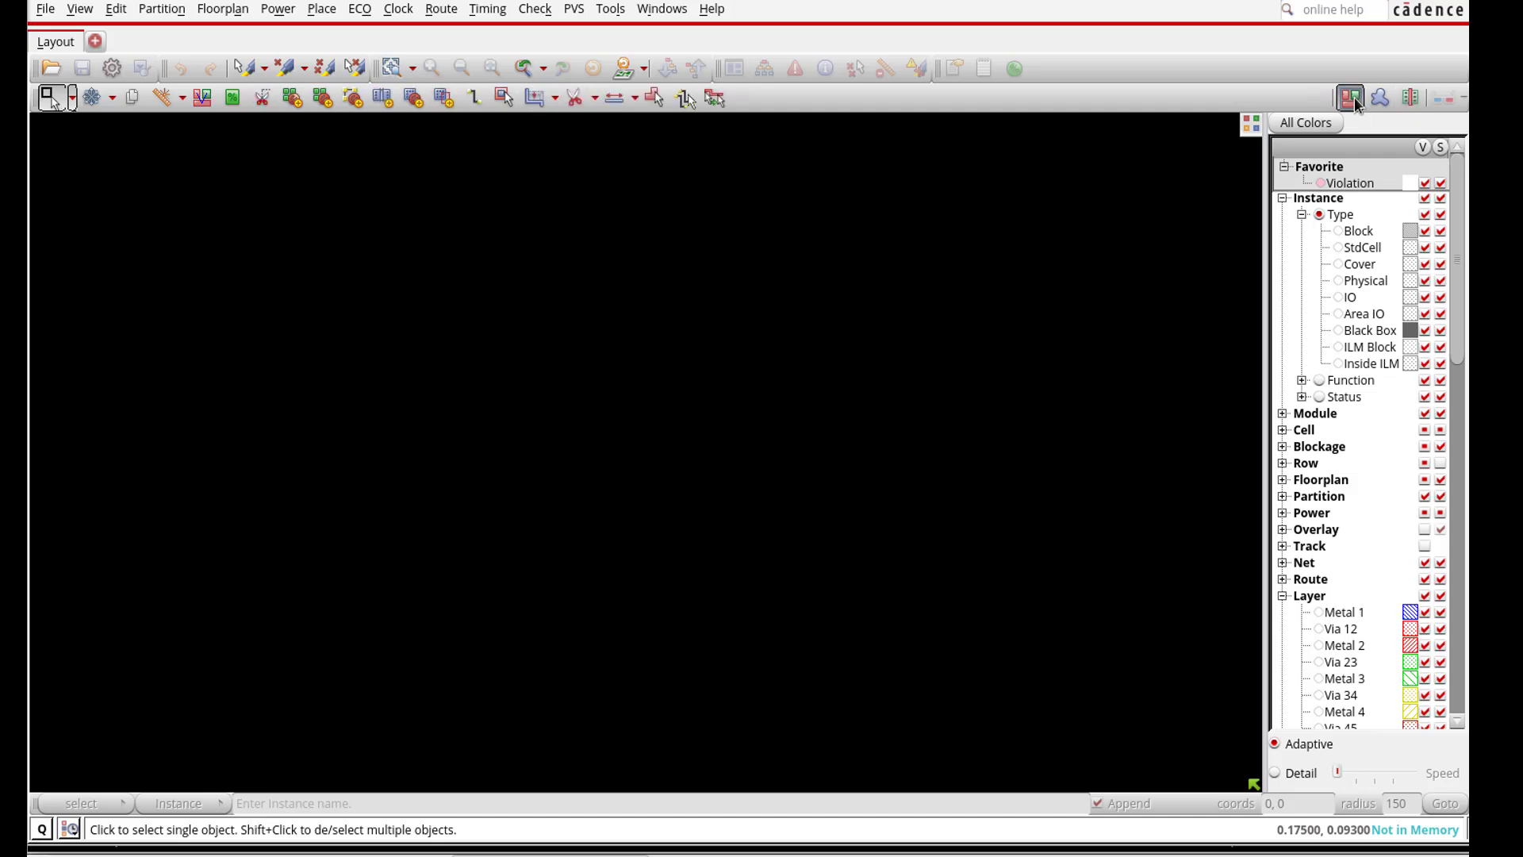
{"action": "left_click", "coordinate": [1378, 99]}
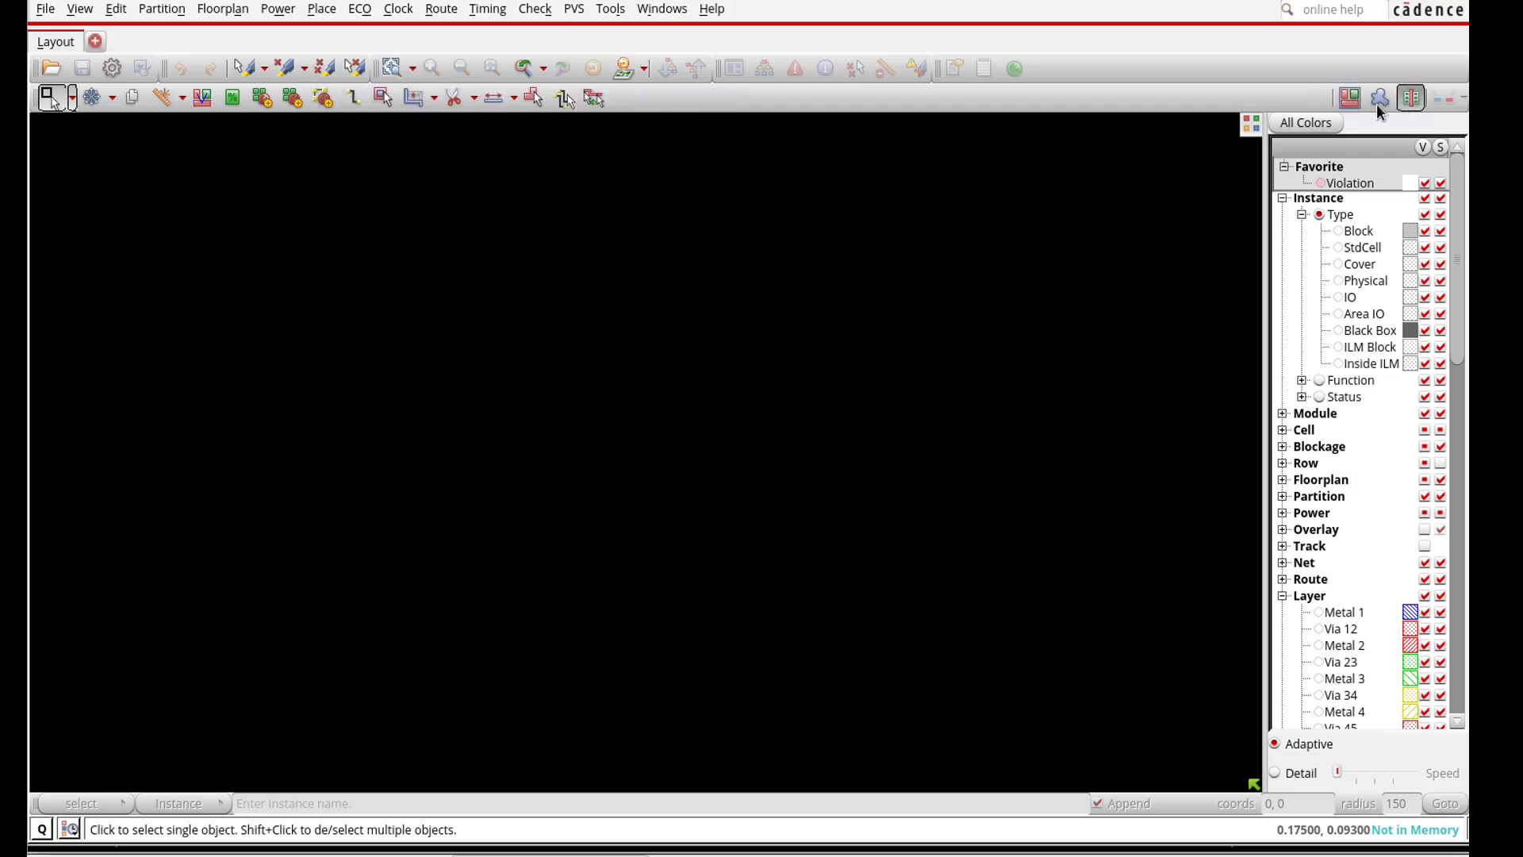
{"action": "left_click", "coordinate": [1355, 98]}
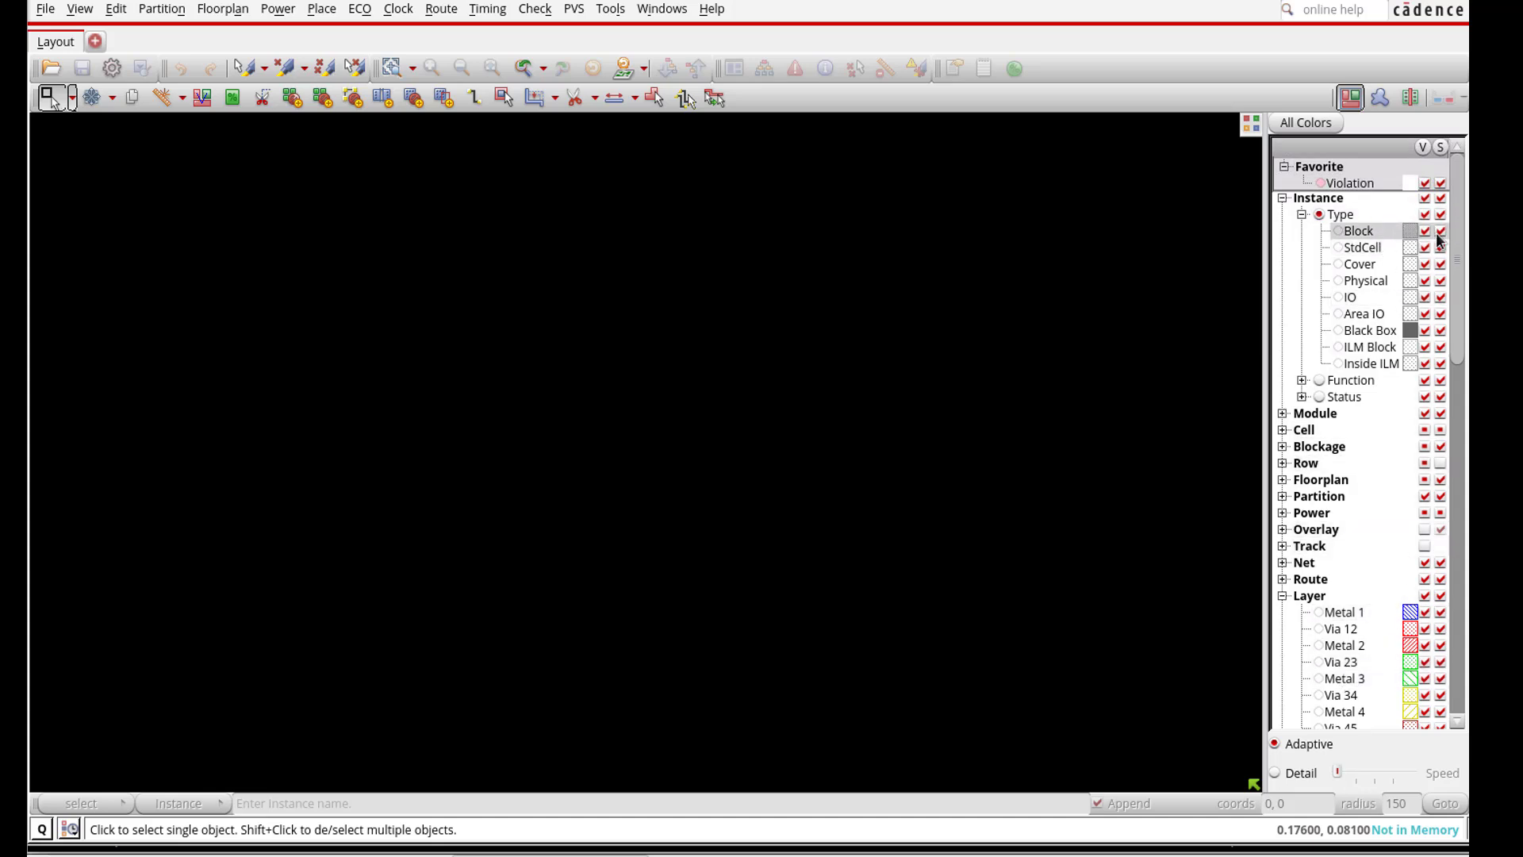
Step: Collapse the Instance group in Layer Control and select the Blockage category
{"action": "left_click", "coordinate": [1284, 198]}
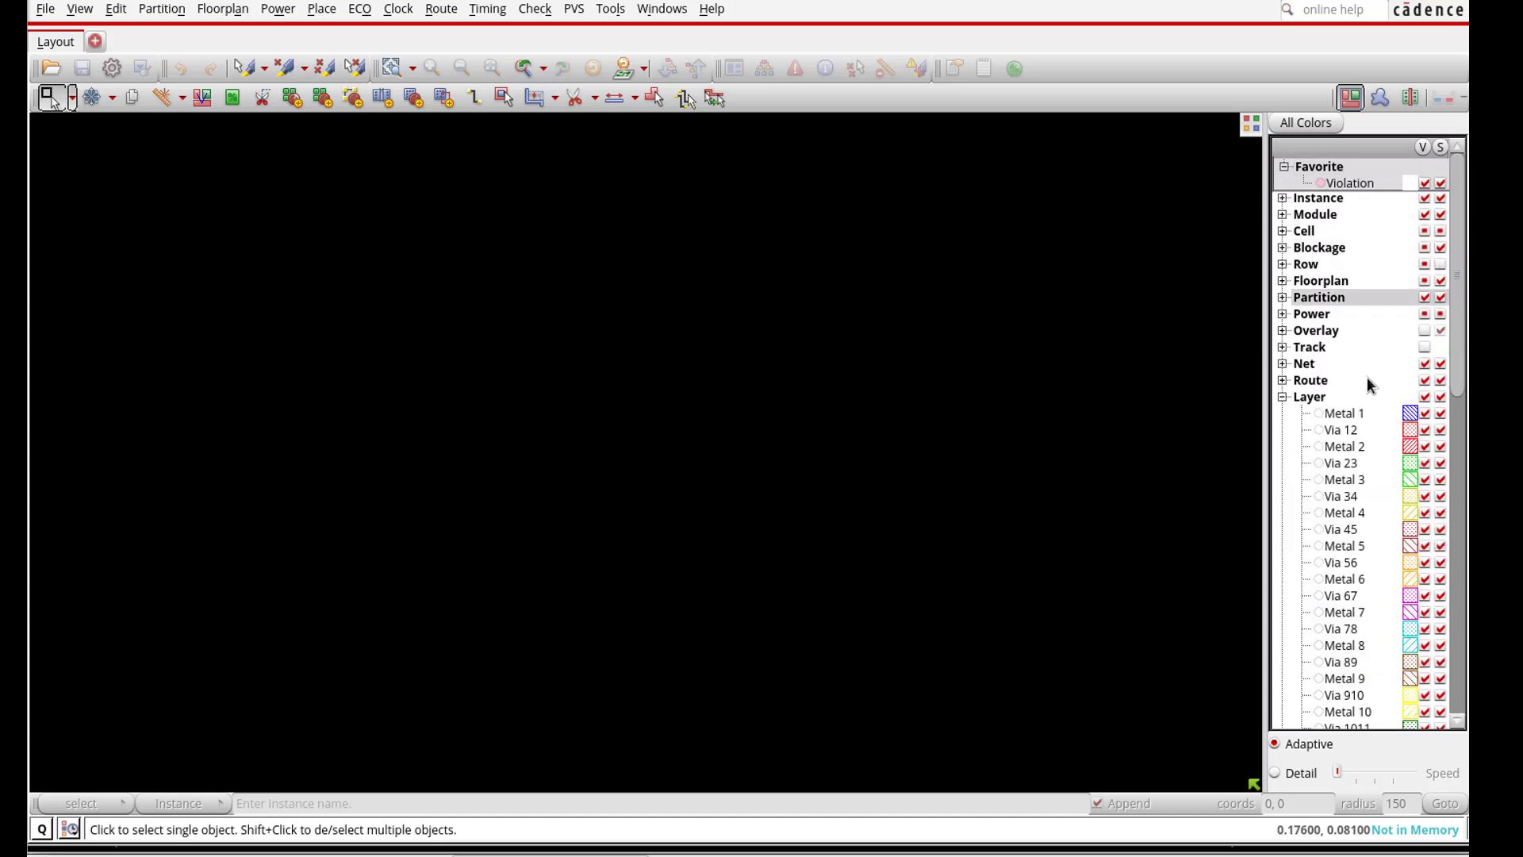
{"action": "mouse_move", "coordinate": [1461, 307]}
{"action": "left_mouse_down"}
{"action": "mouse_move", "coordinate": [1464, 643]}
{"action": "mouse_move", "coordinate": [1458, 286]}
{"action": "left_mouse_up"}
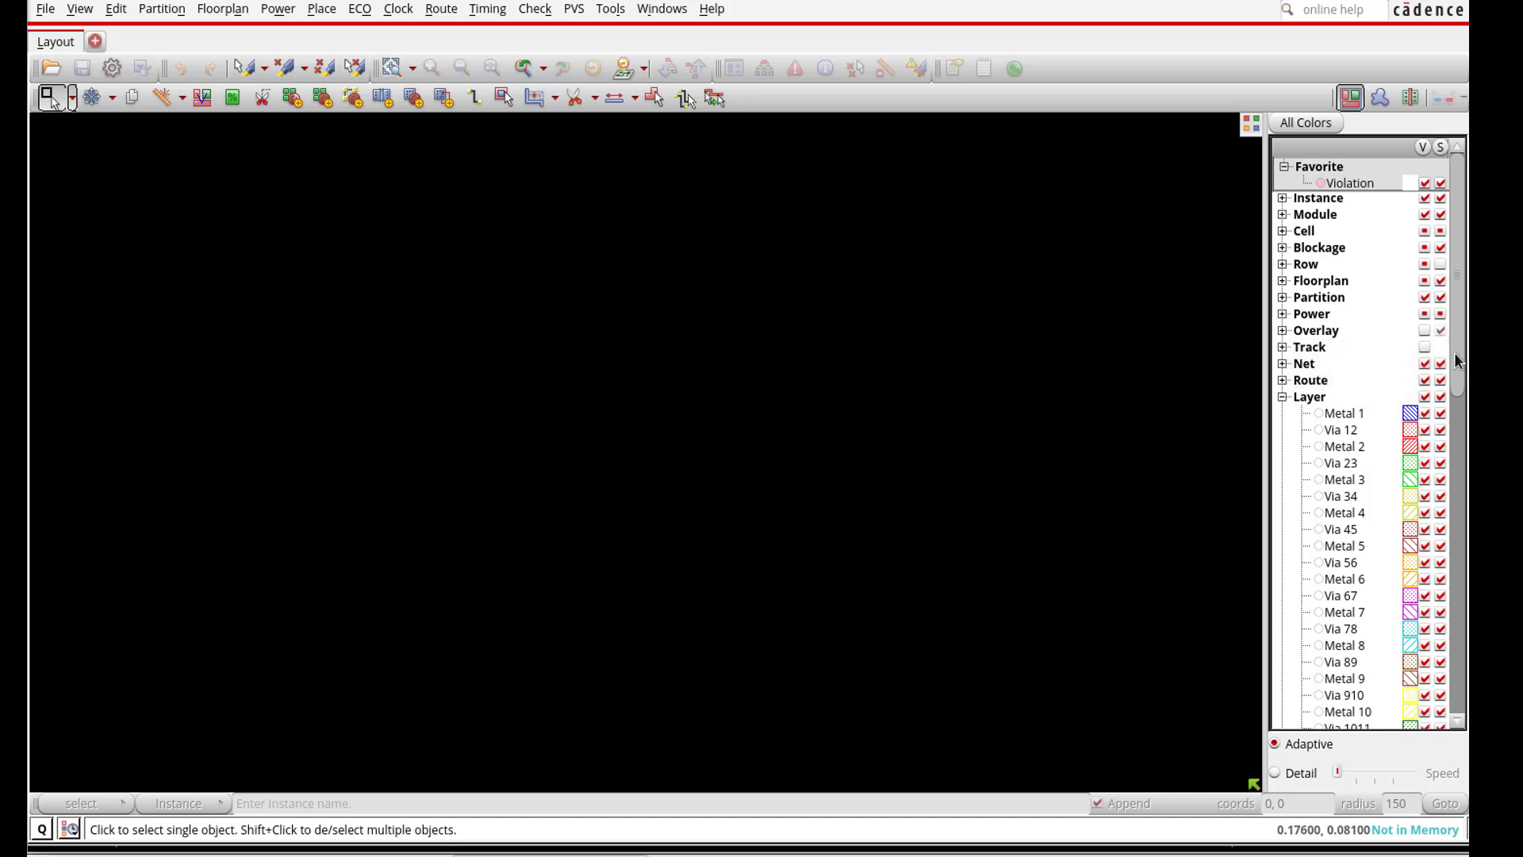
{"action": "scroll", "coordinate": [1369, 476], "scroll_direction": "down", "scroll_amount": 8}
{"action": "scroll", "coordinate": [1369, 476], "scroll_direction": "down", "scroll_amount": 8}
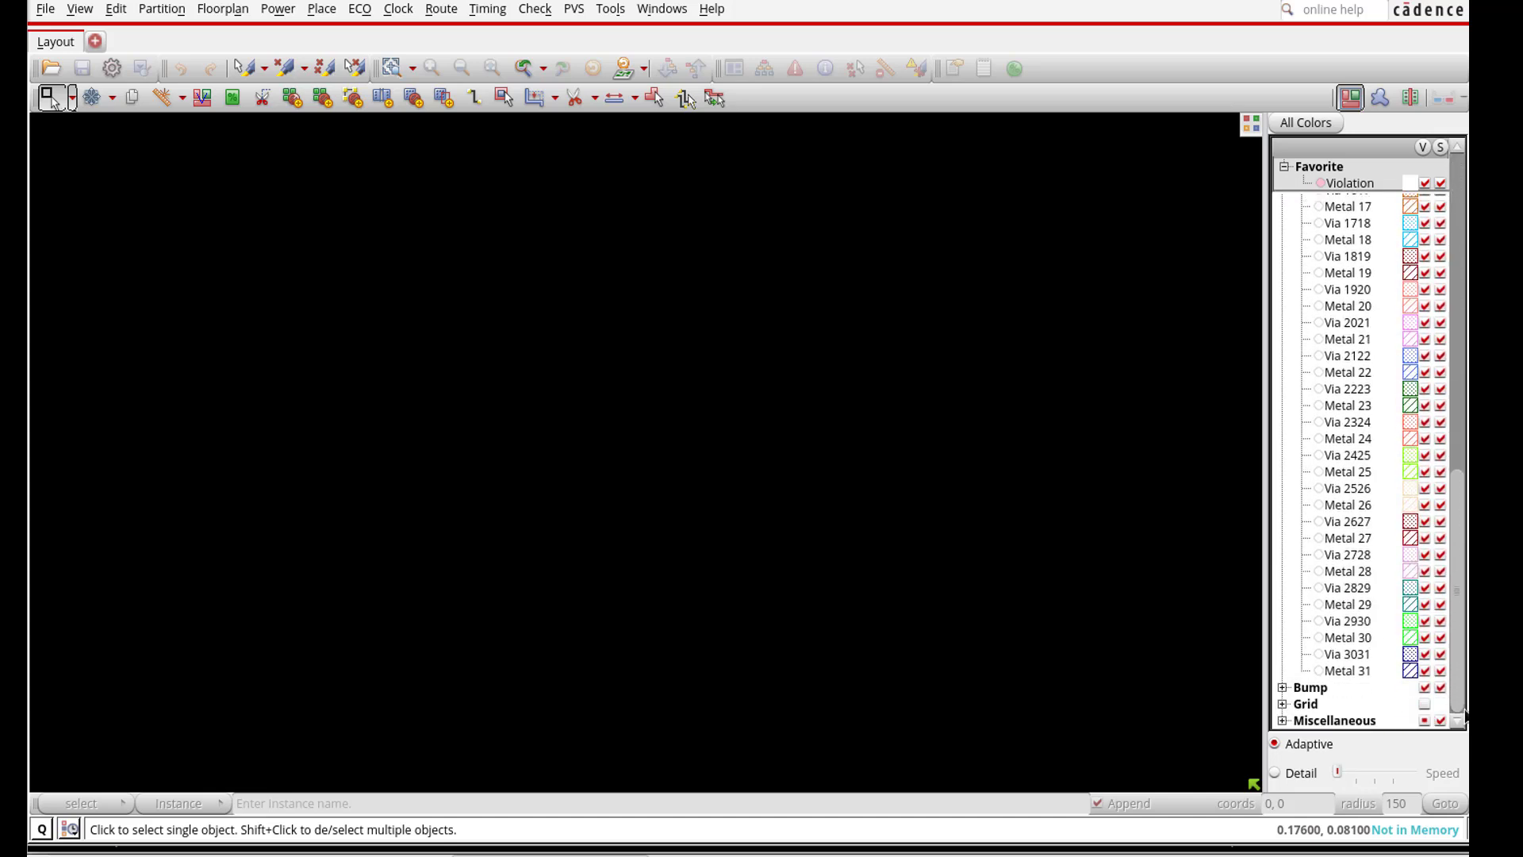
{"action": "scroll", "coordinate": [1369, 476], "scroll_direction": "up", "scroll_amount": 5}
{"action": "scroll", "coordinate": [1462, 482], "scroll_direction": "up", "scroll_amount": 8}
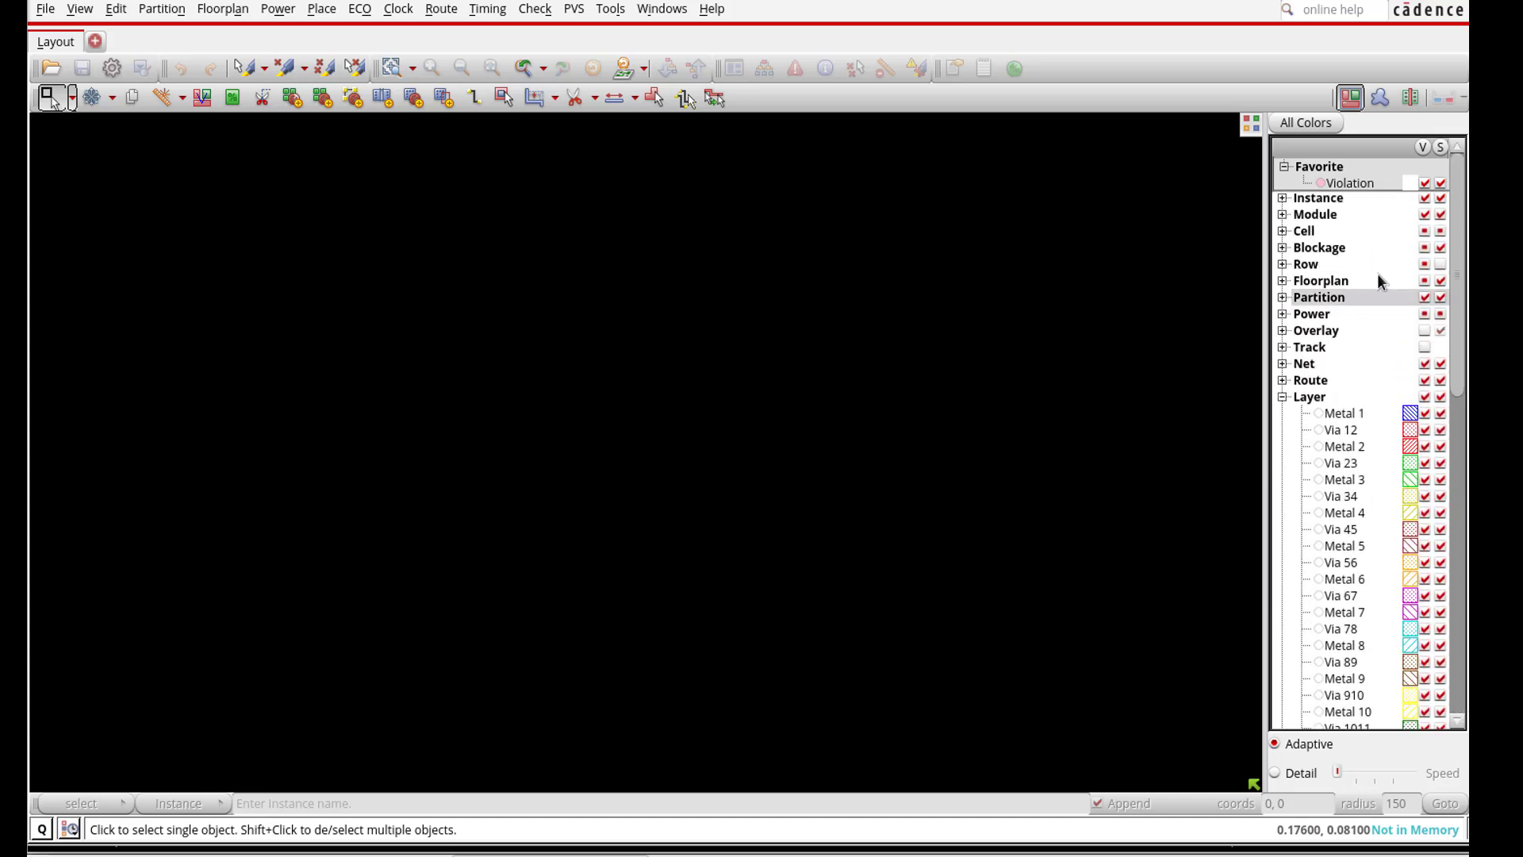
{"action": "left_click", "coordinate": [1315, 248]}
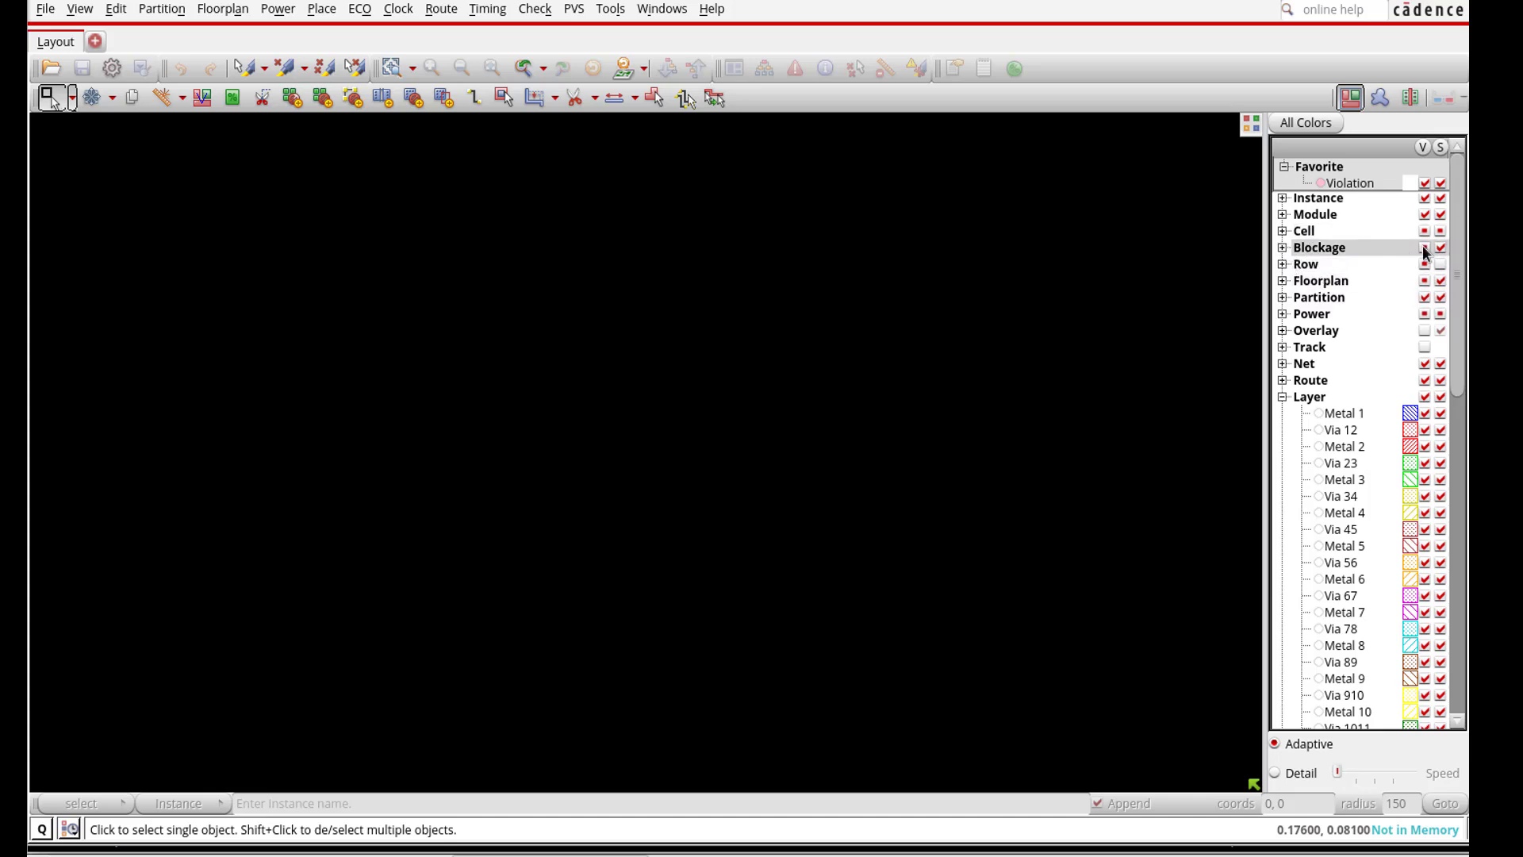
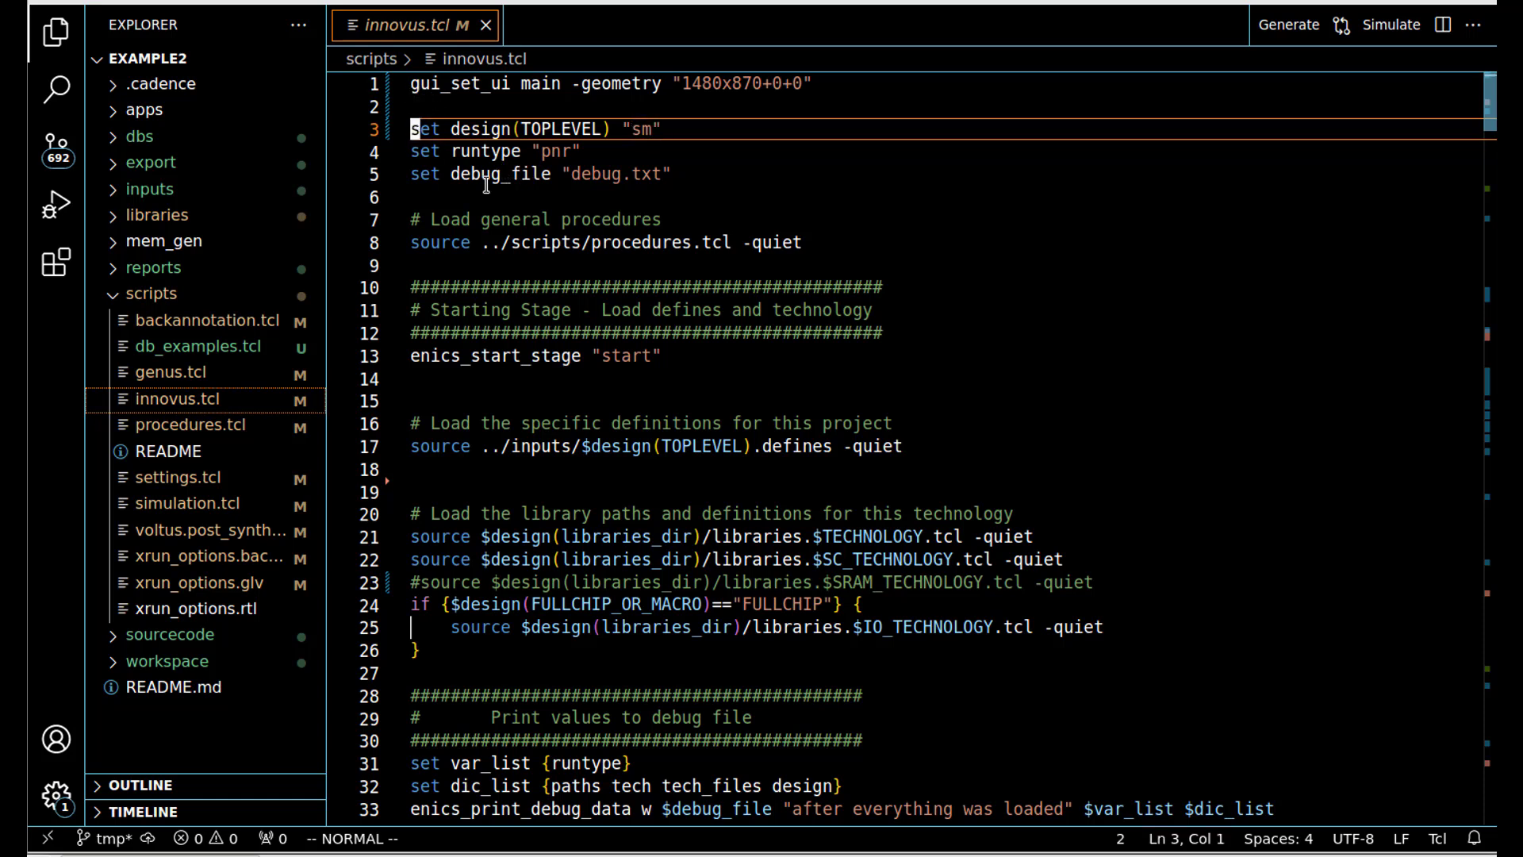
Step: Send innovus.tcl's design-variable lines 3-5 and procedures source line 8 to the Innovus shell
{"action": "left_click_drag", "start_coordinate": [411, 128], "coordinate": [496, 198]}
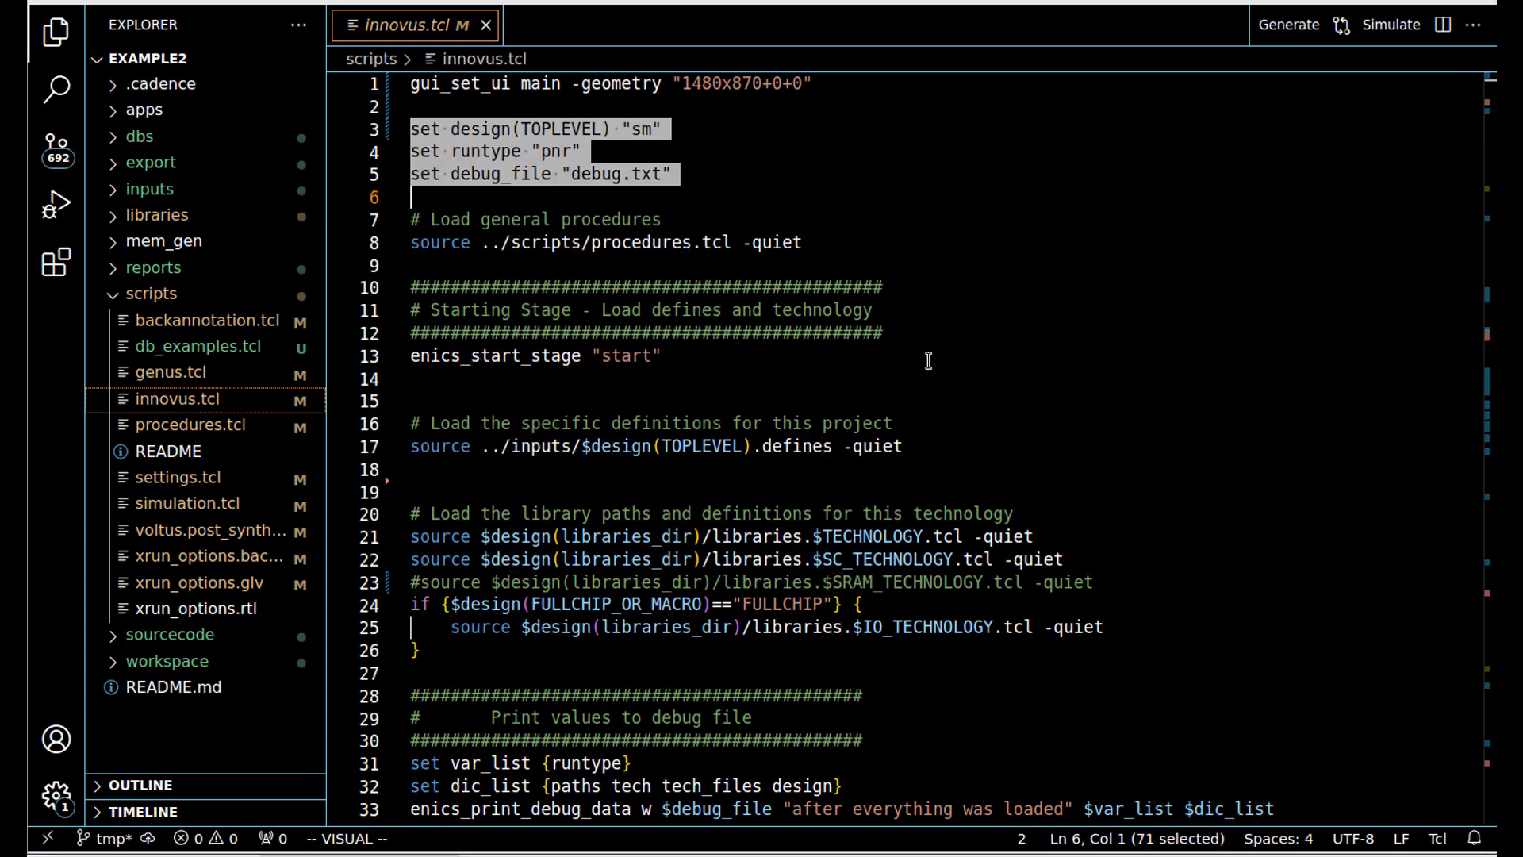
{"action": "triple_click", "coordinate": [442, 242]}
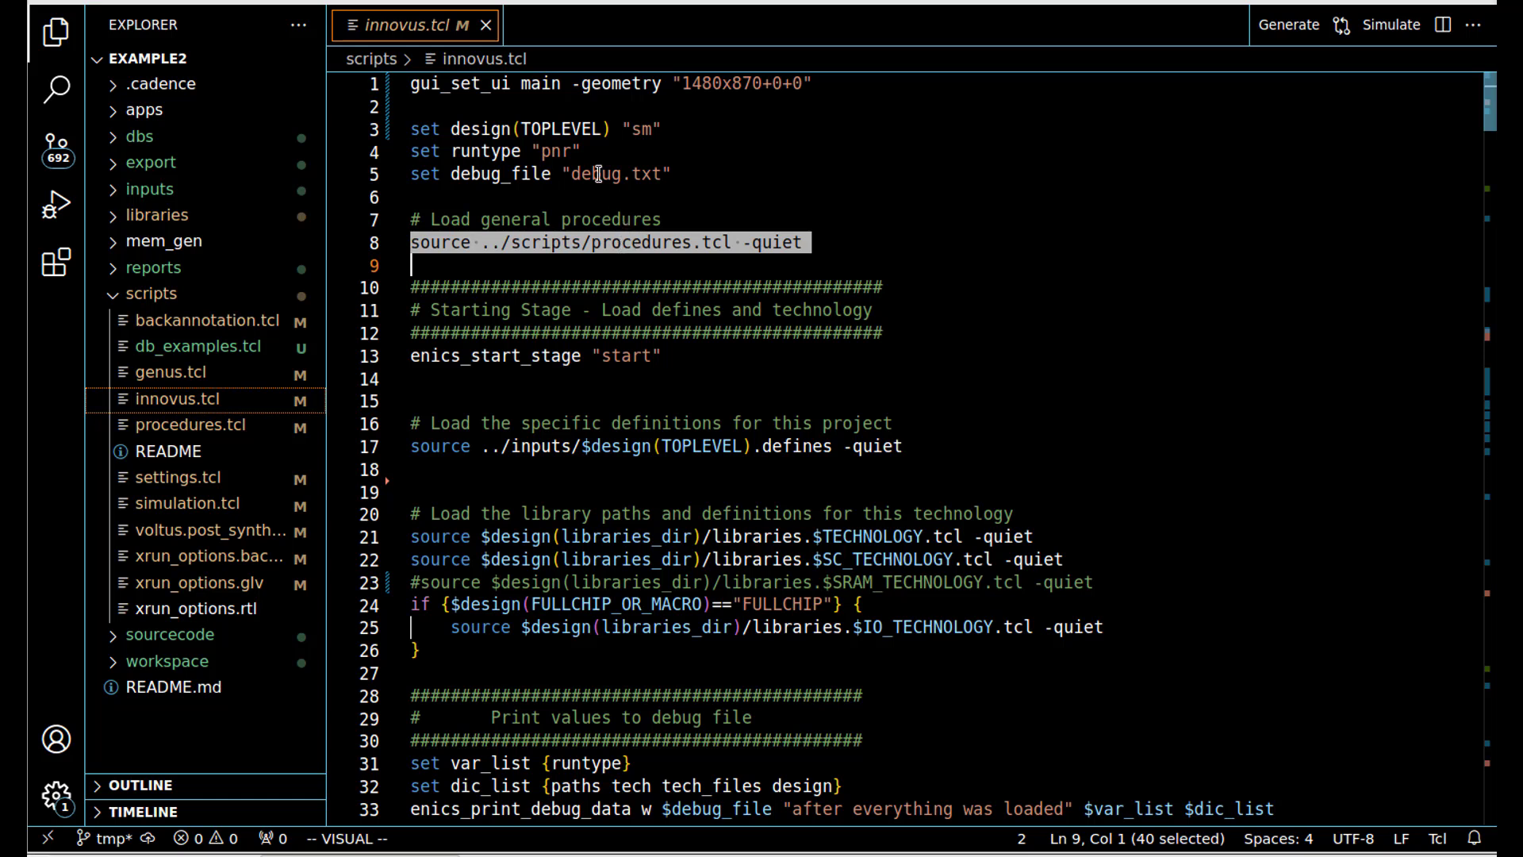
{"action": "left_click", "coordinate": [549, 152]}
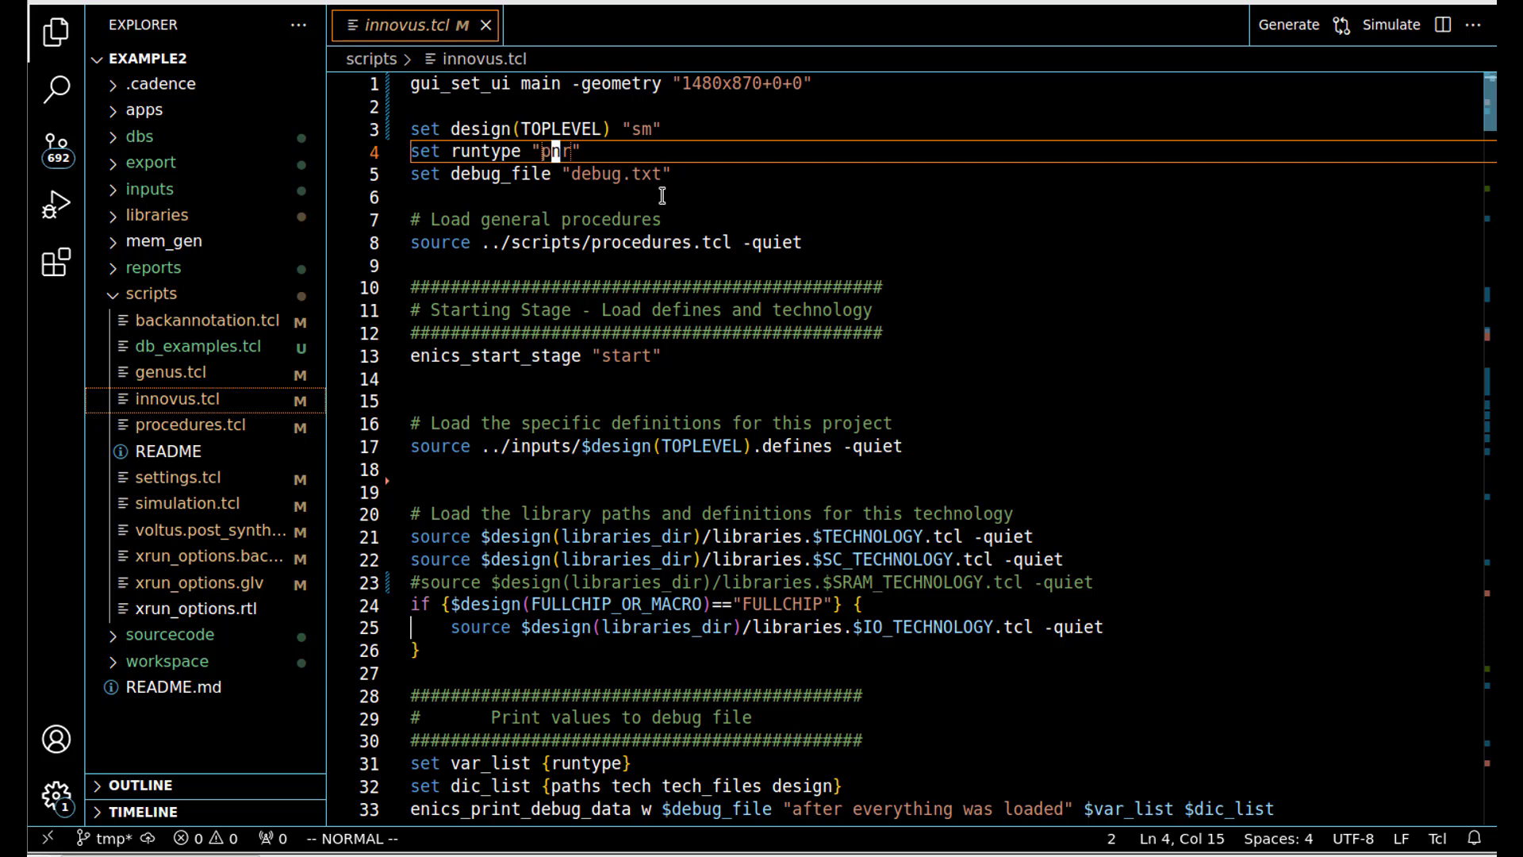
Step: Select the enics_start_stage "start" line 13 in innovus.tcl
{"action": "left_click", "coordinate": [537, 242]}
{"action": "scroll", "coordinate": [559, 238], "scroll_direction": "down", "scroll_amount": 2}
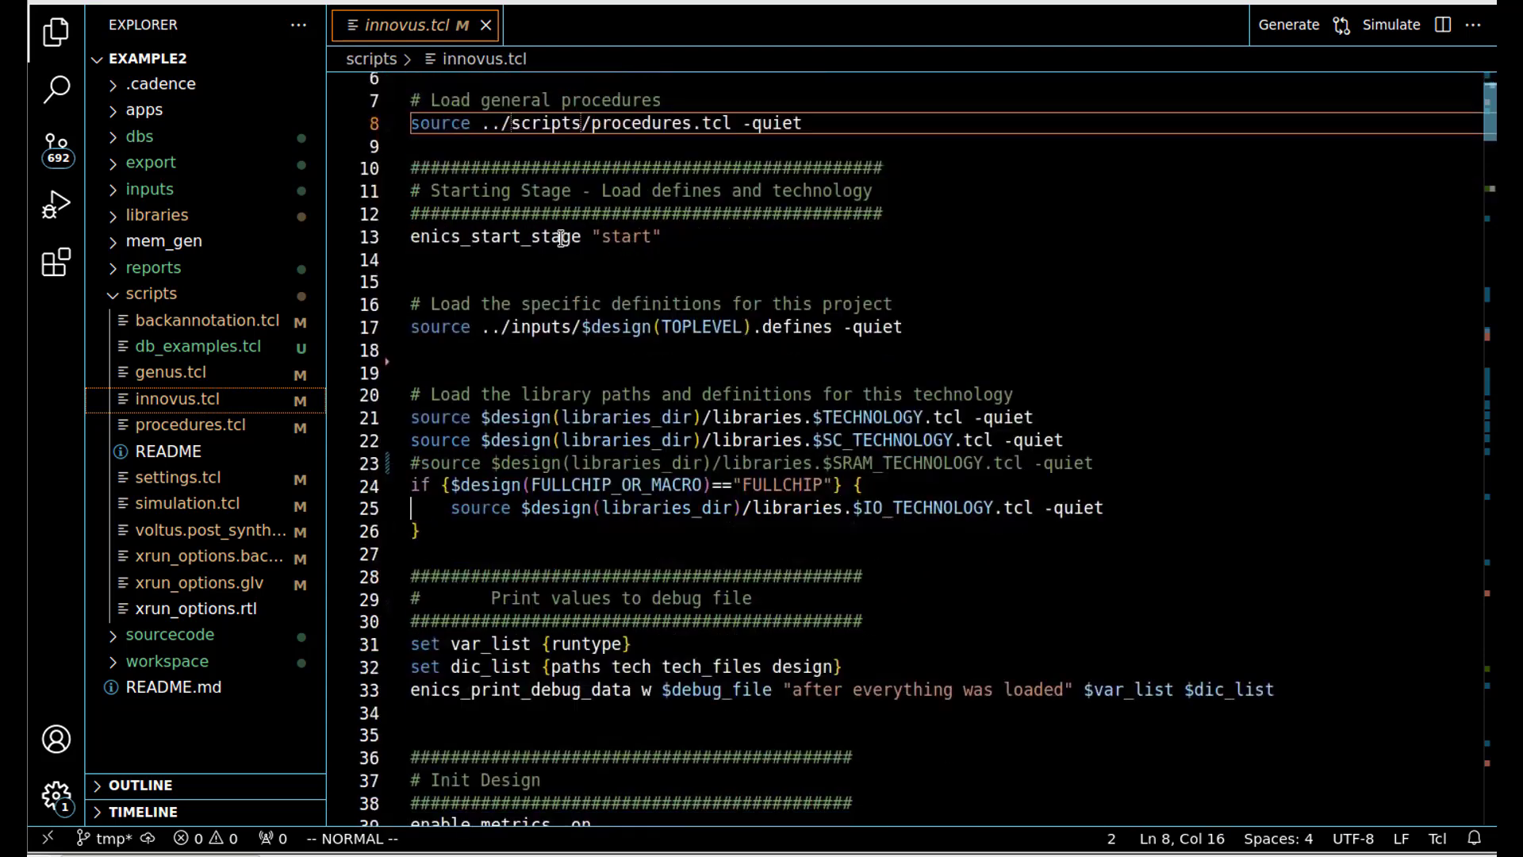
{"action": "left_click", "coordinate": [450, 236]}
{"action": "triple_click", "coordinate": [450, 236]}
Step: Run enics_start_stage "start" in Innovus, printing the time, log and command file names
{"action": "key", "text": "alt+Tab"}
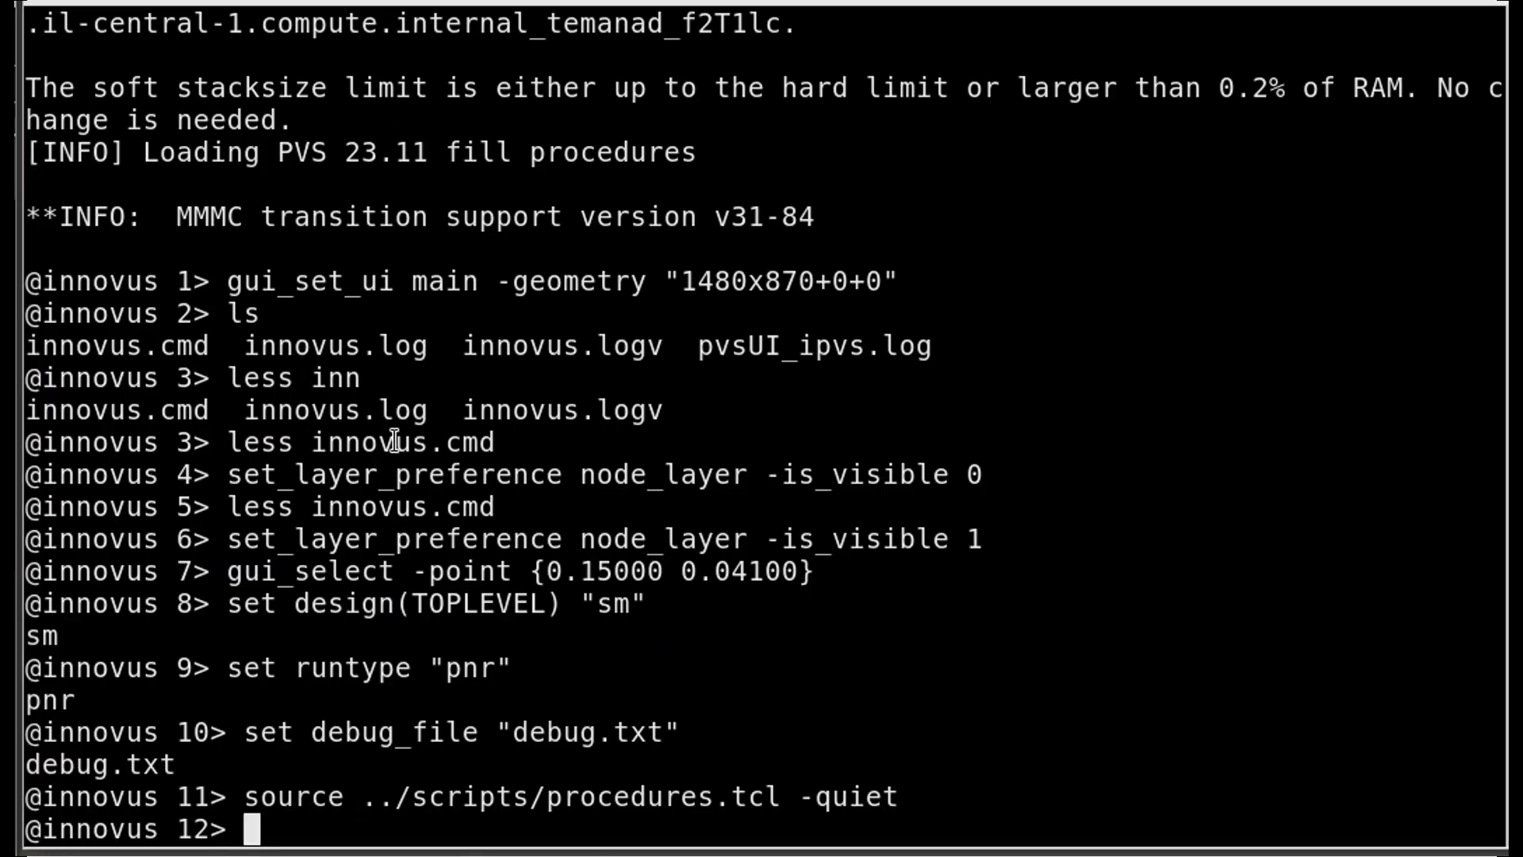
{"action": "middle_click", "coordinate": [393, 440]}
{"action": "key", "text": "Return"}
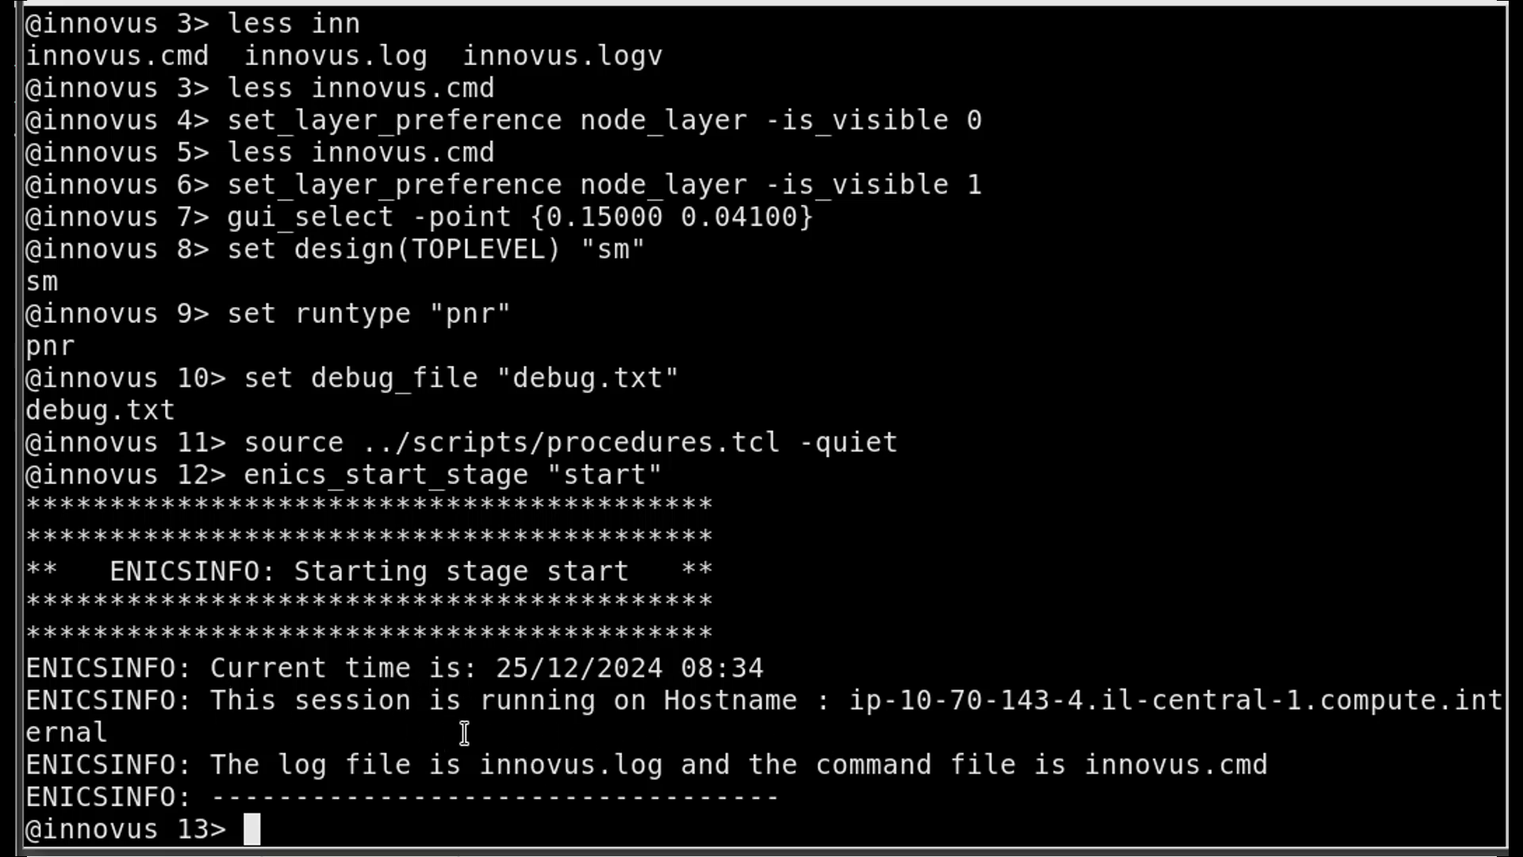
Step: Copy the project defines source line 17 into the Innovus shell and run it
{"action": "key", "text": "alt+Tab"}
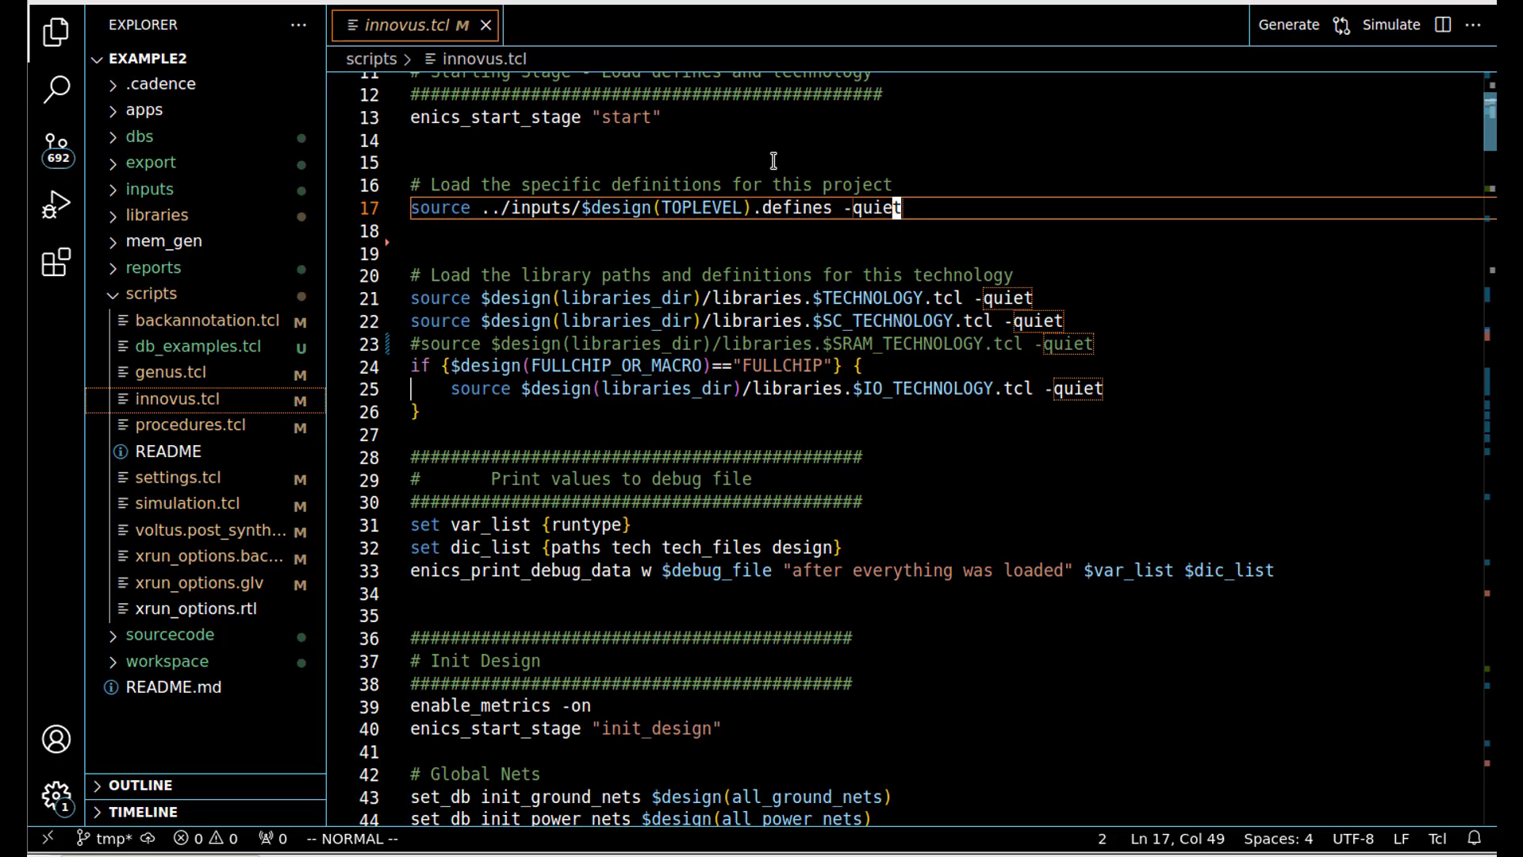
{"action": "triple_click", "coordinate": [459, 210]}
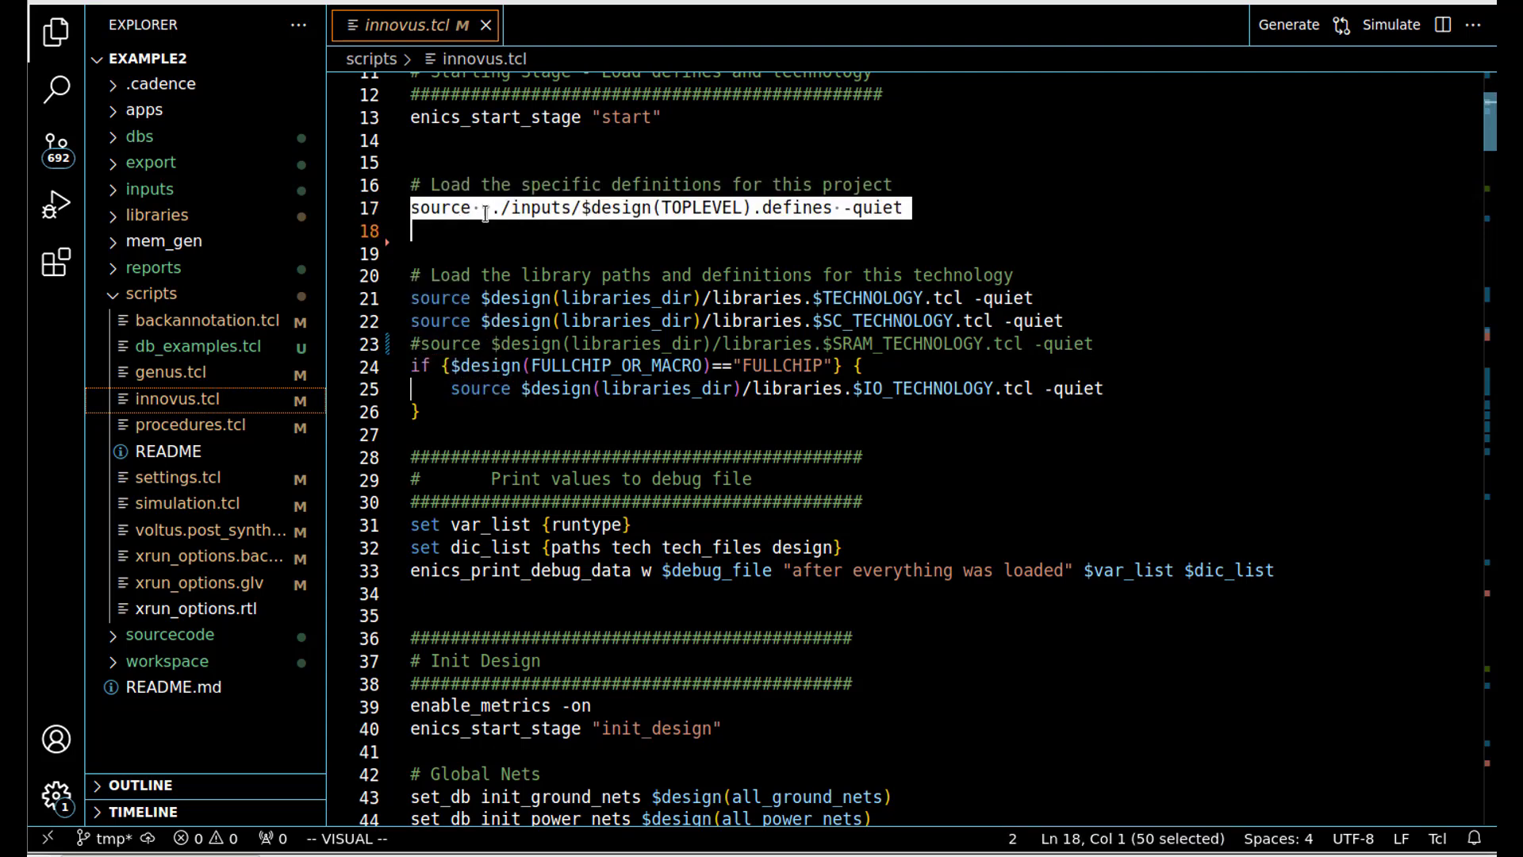
{"action": "key", "text": "ctrl+c"}
{"action": "key", "text": "alt+Tab"}
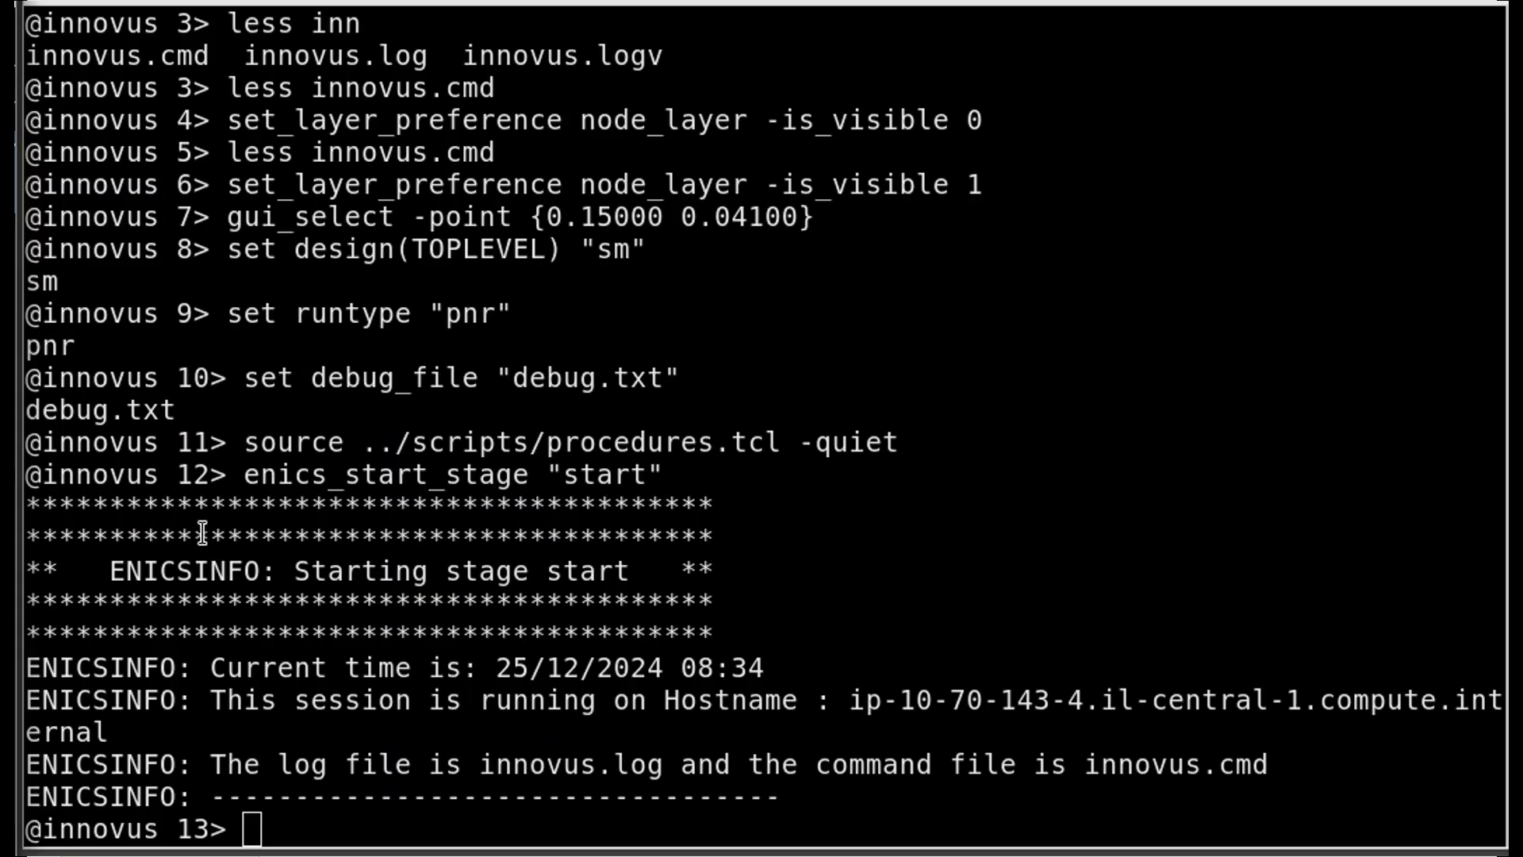
{"action": "key", "text": "ctrl+shift+v"}
{"action": "key", "text": "Return"}
{"action": "key", "text": "alt+Tab"}
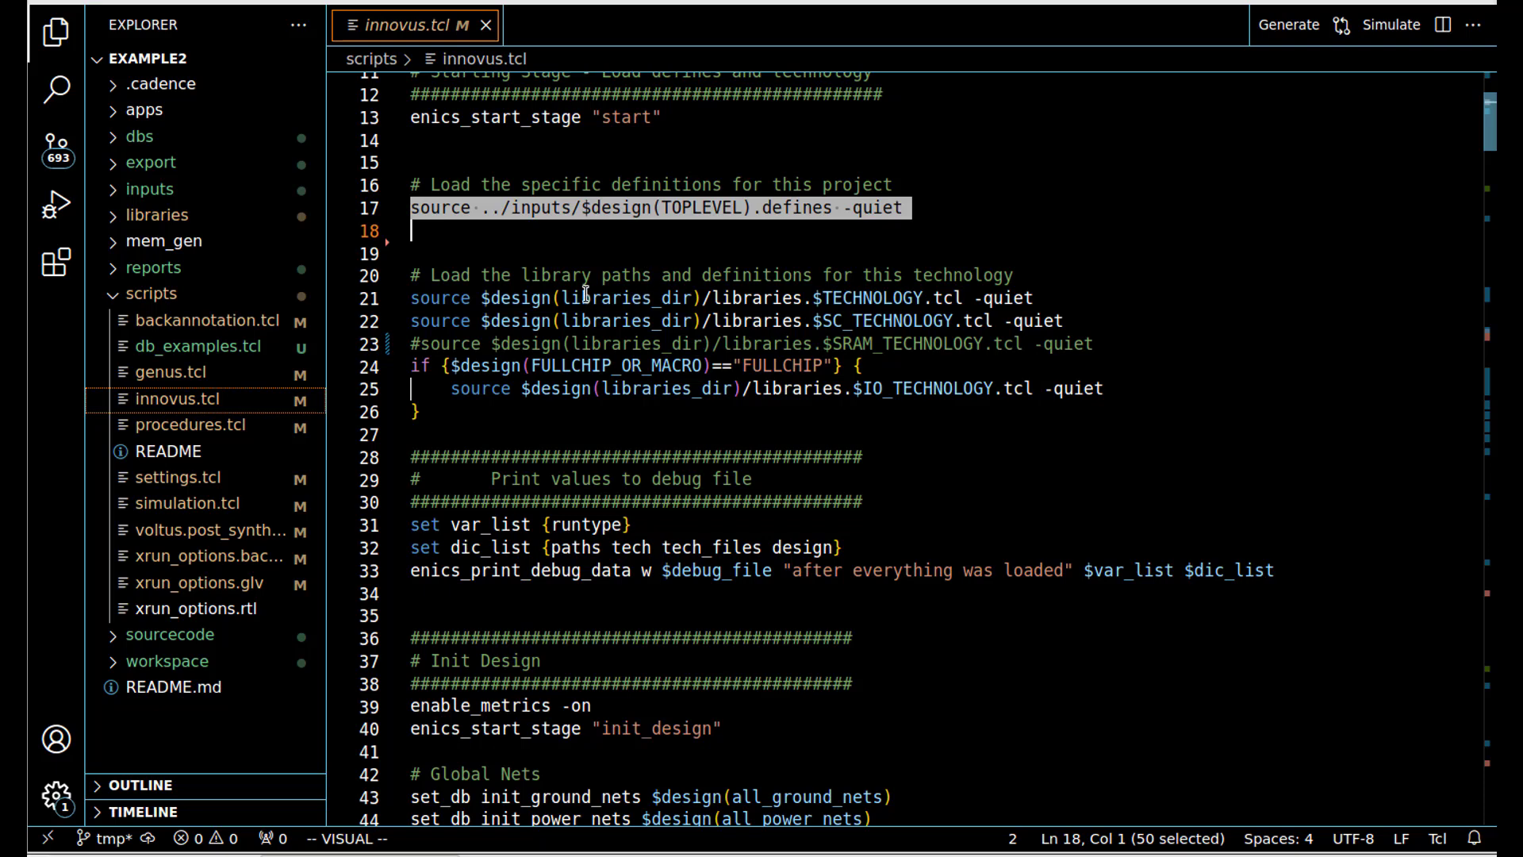
Step: Source the technology and standard-cell library lines 21-22, then select debug lines 31-33
{"action": "left_click", "coordinate": [516, 283]}
{"action": "mouse_move", "coordinate": [412, 297]}
{"action": "left_mouse_down"}
{"action": "mouse_move", "coordinate": [1047, 300]}
{"action": "mouse_move", "coordinate": [1087, 321]}
{"action": "left_mouse_up"}
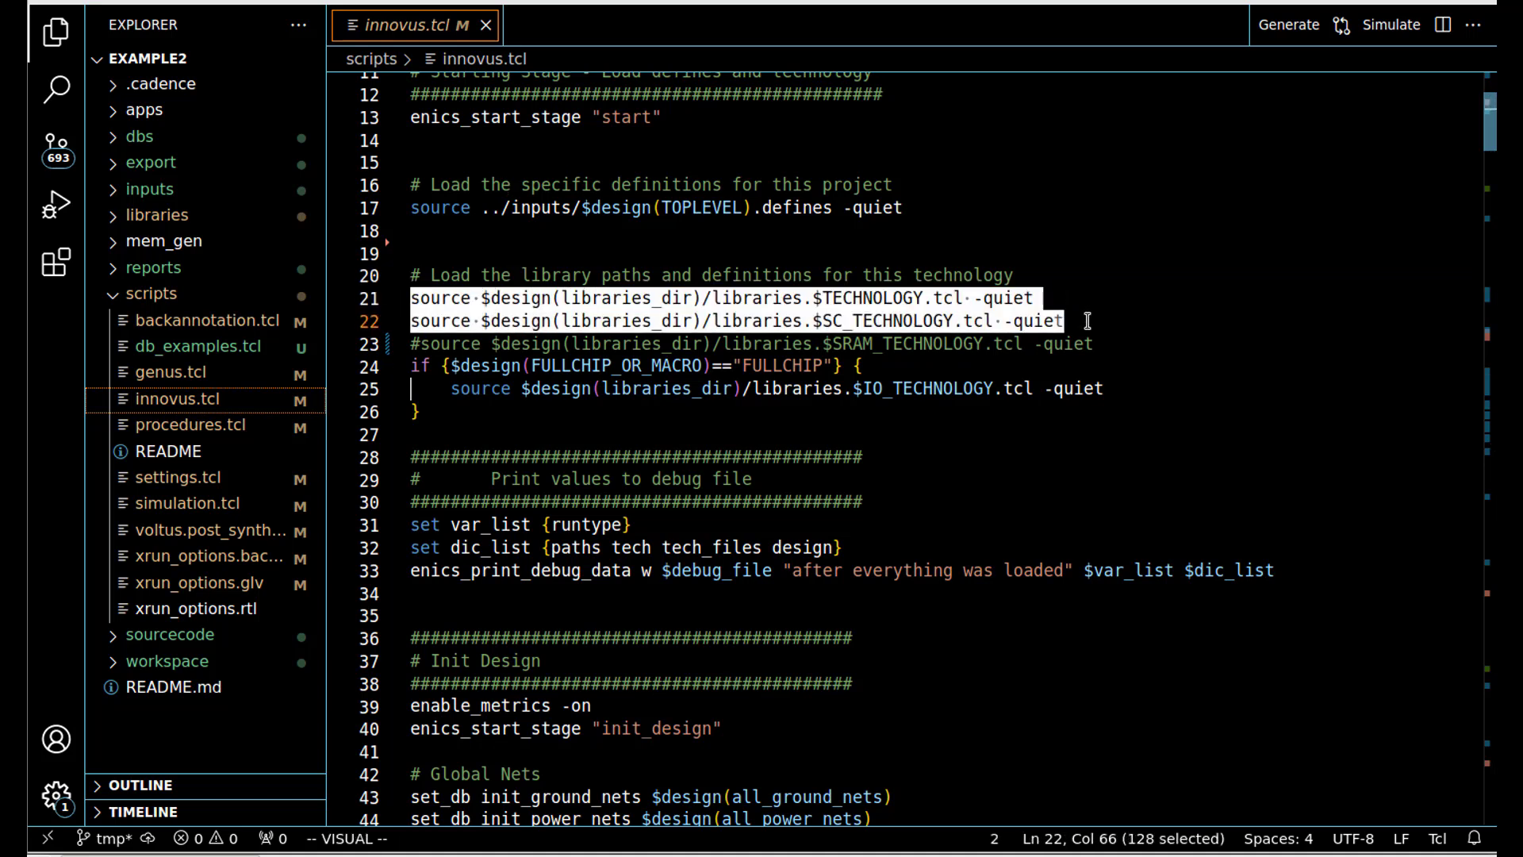
{"action": "key", "text": "alt+Tab"}
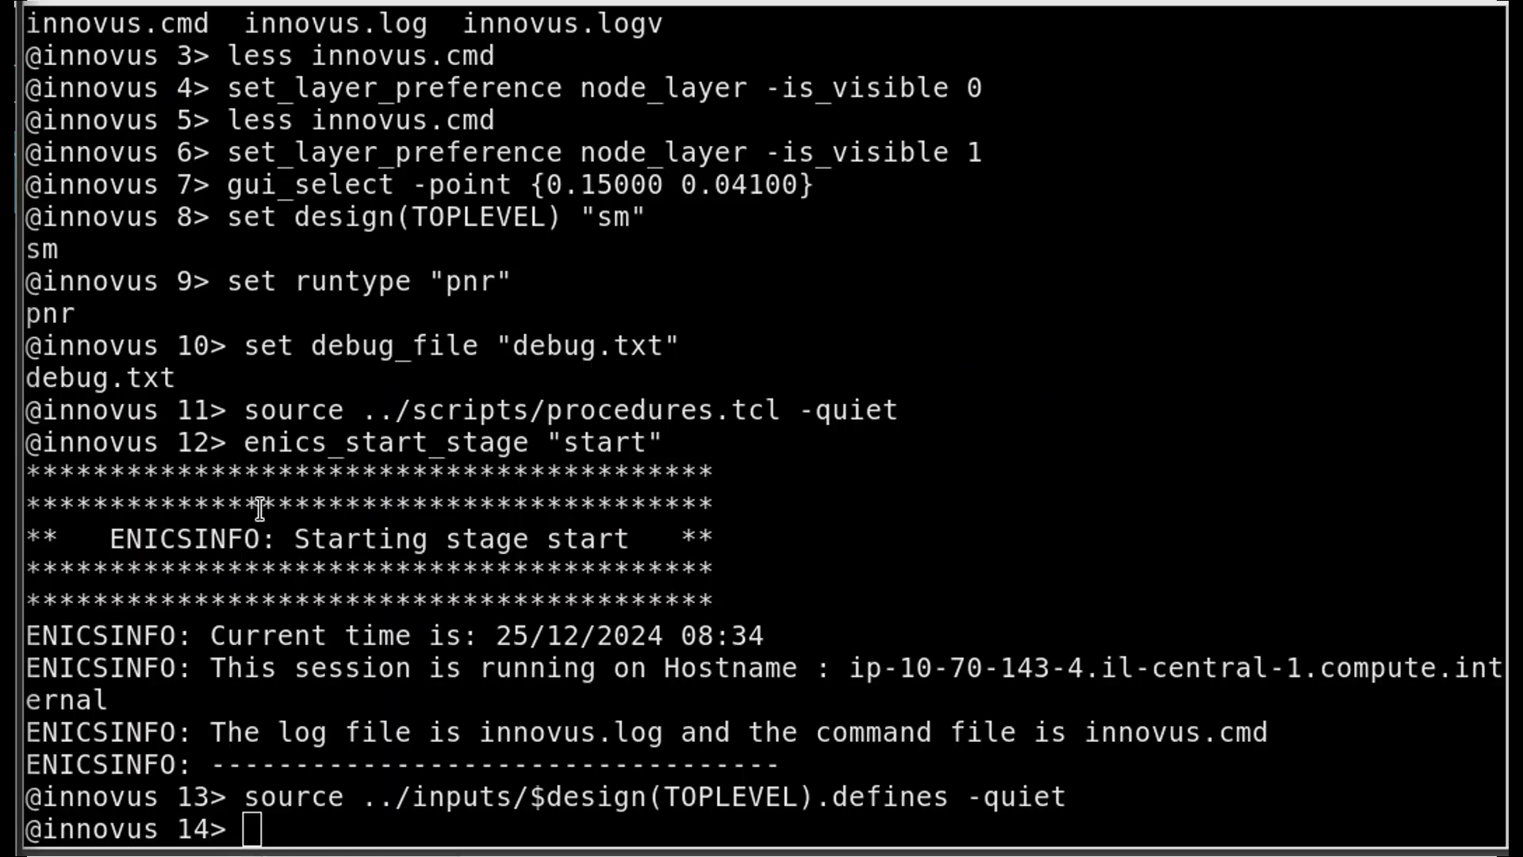
{"action": "middle_click", "coordinate": [258, 508]}
{"action": "key", "text": "Return"}
{"action": "key", "text": "alt+Tab"}
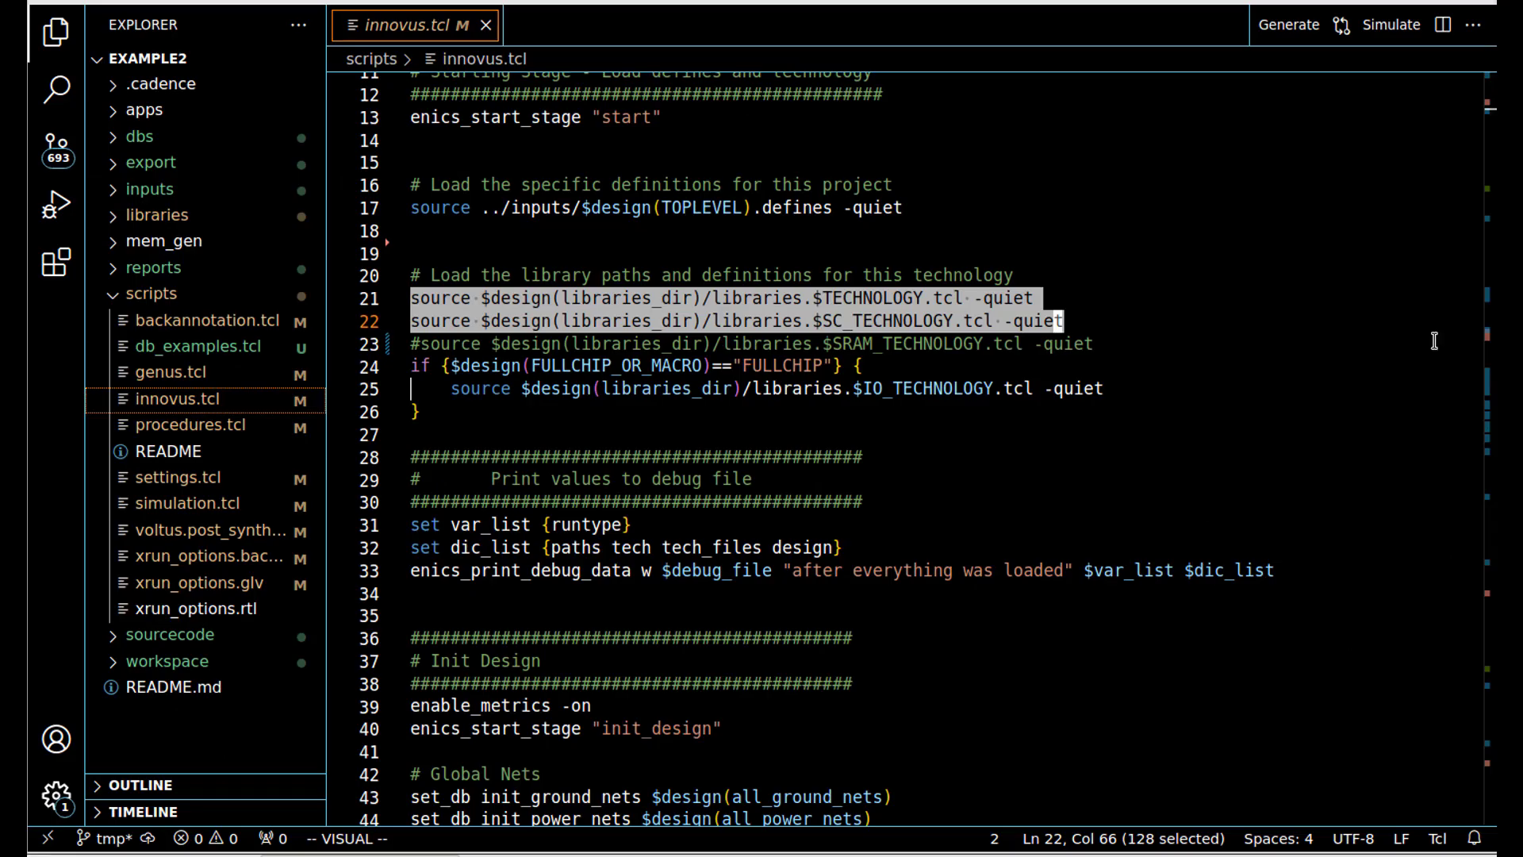
{"action": "left_click", "coordinate": [1089, 345]}
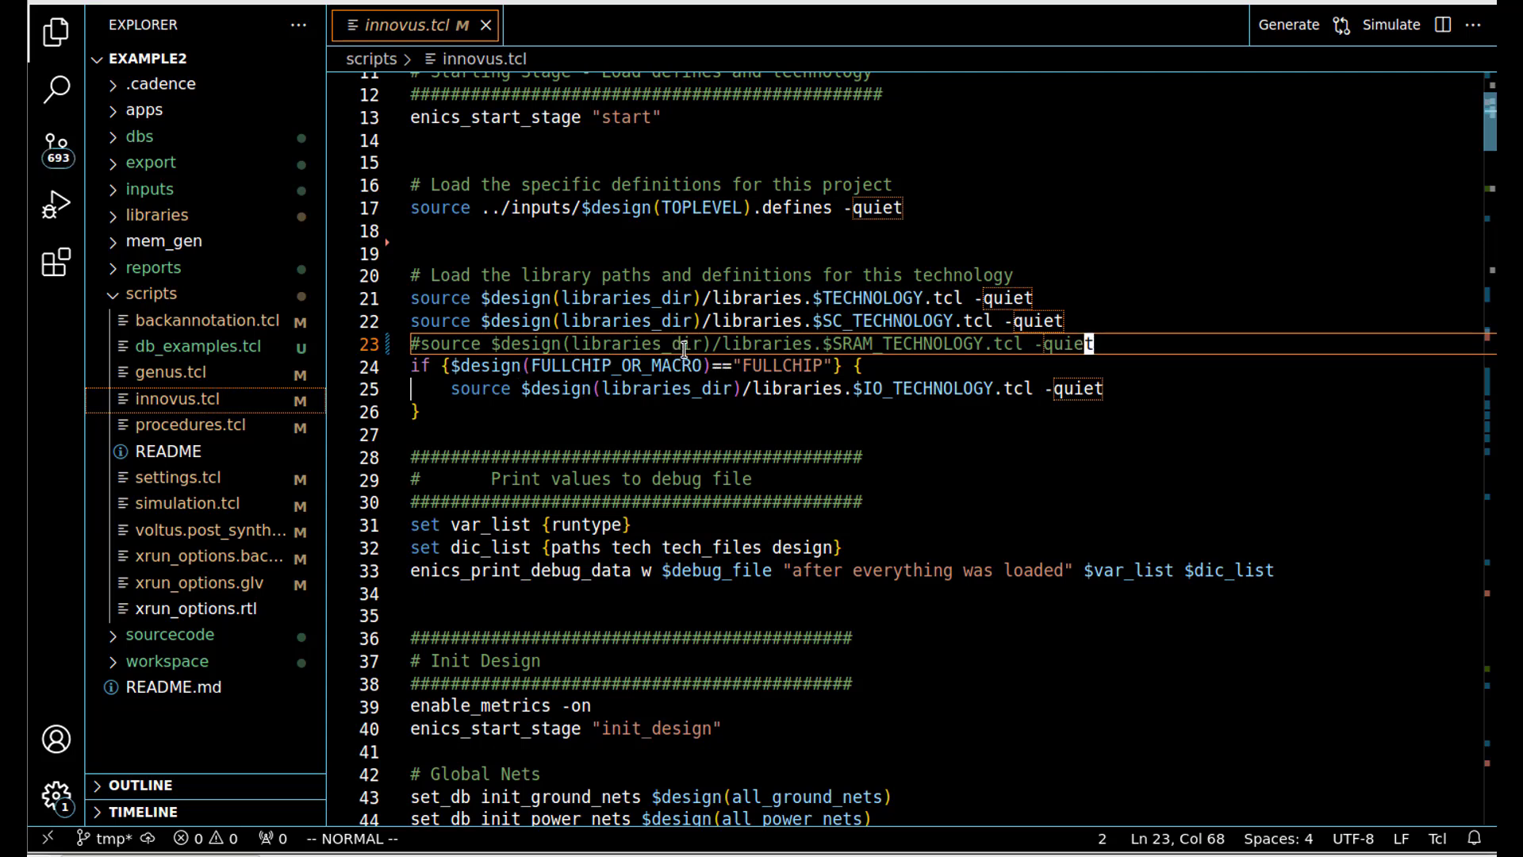
{"action": "scroll", "coordinate": [691, 367], "scroll_direction": "down", "scroll_amount": 1}
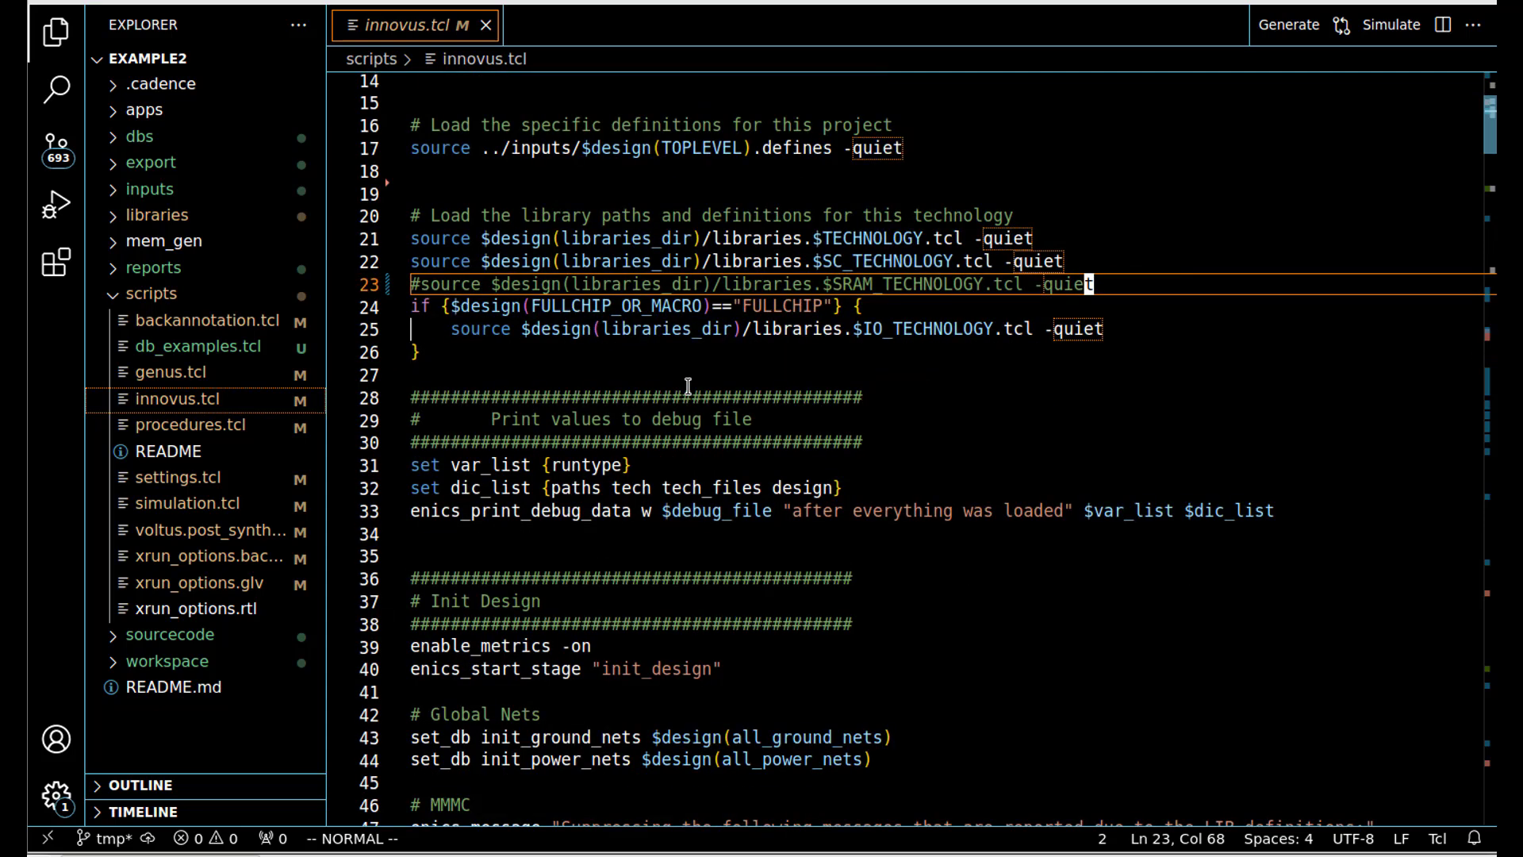
{"action": "scroll", "coordinate": [690, 366], "scroll_direction": "down", "scroll_amount": 1}
{"action": "scroll", "coordinate": [688, 333], "scroll_direction": "down", "scroll_amount": 1}
{"action": "scroll", "coordinate": [688, 321], "scroll_direction": "down", "scroll_amount": 1}
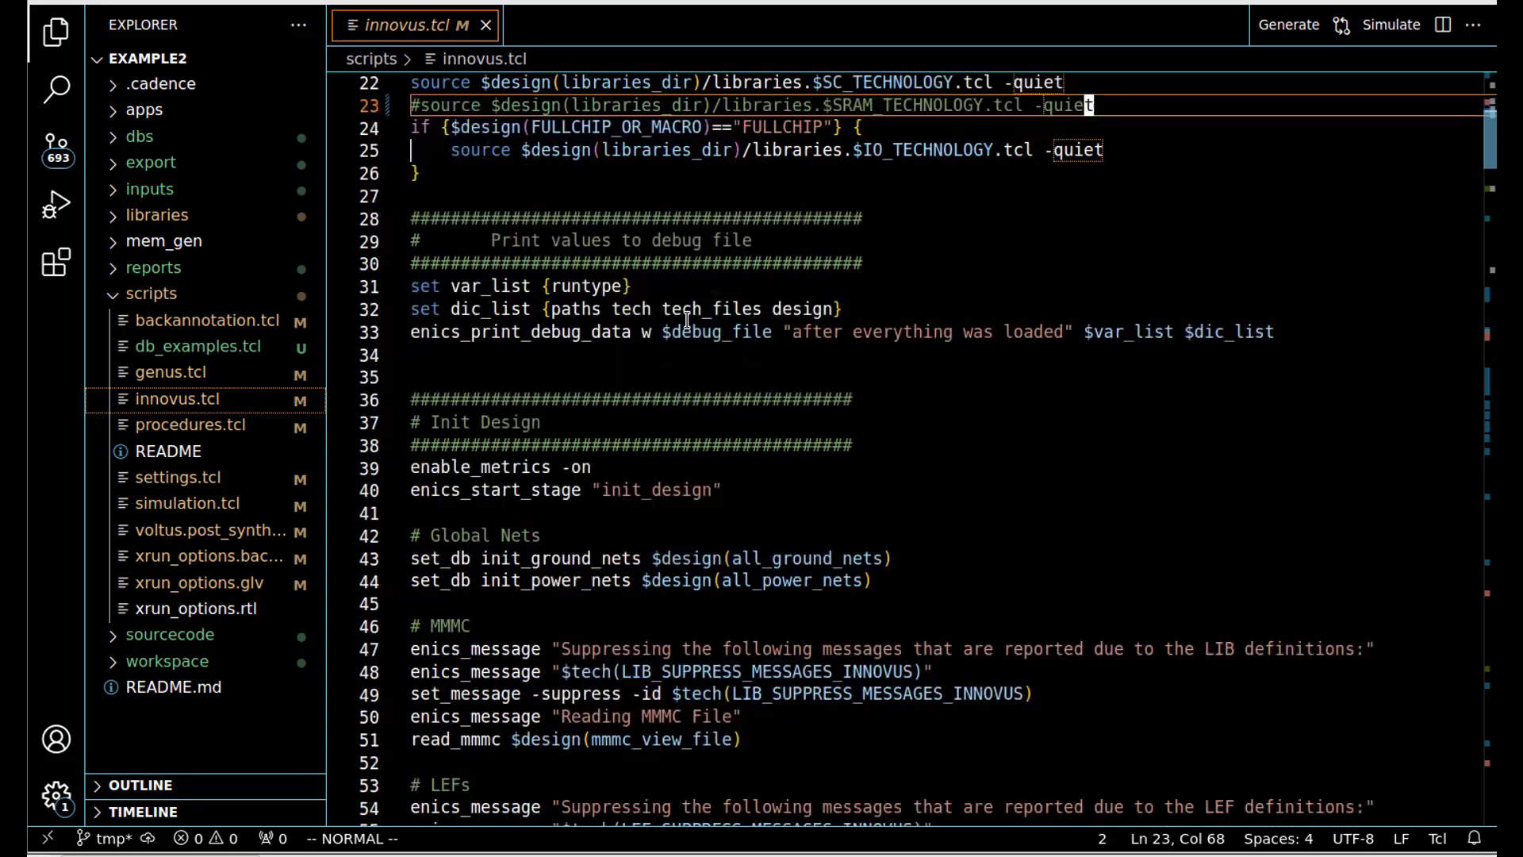
{"action": "scroll", "coordinate": [689, 319], "scroll_direction": "down", "scroll_amount": 1}
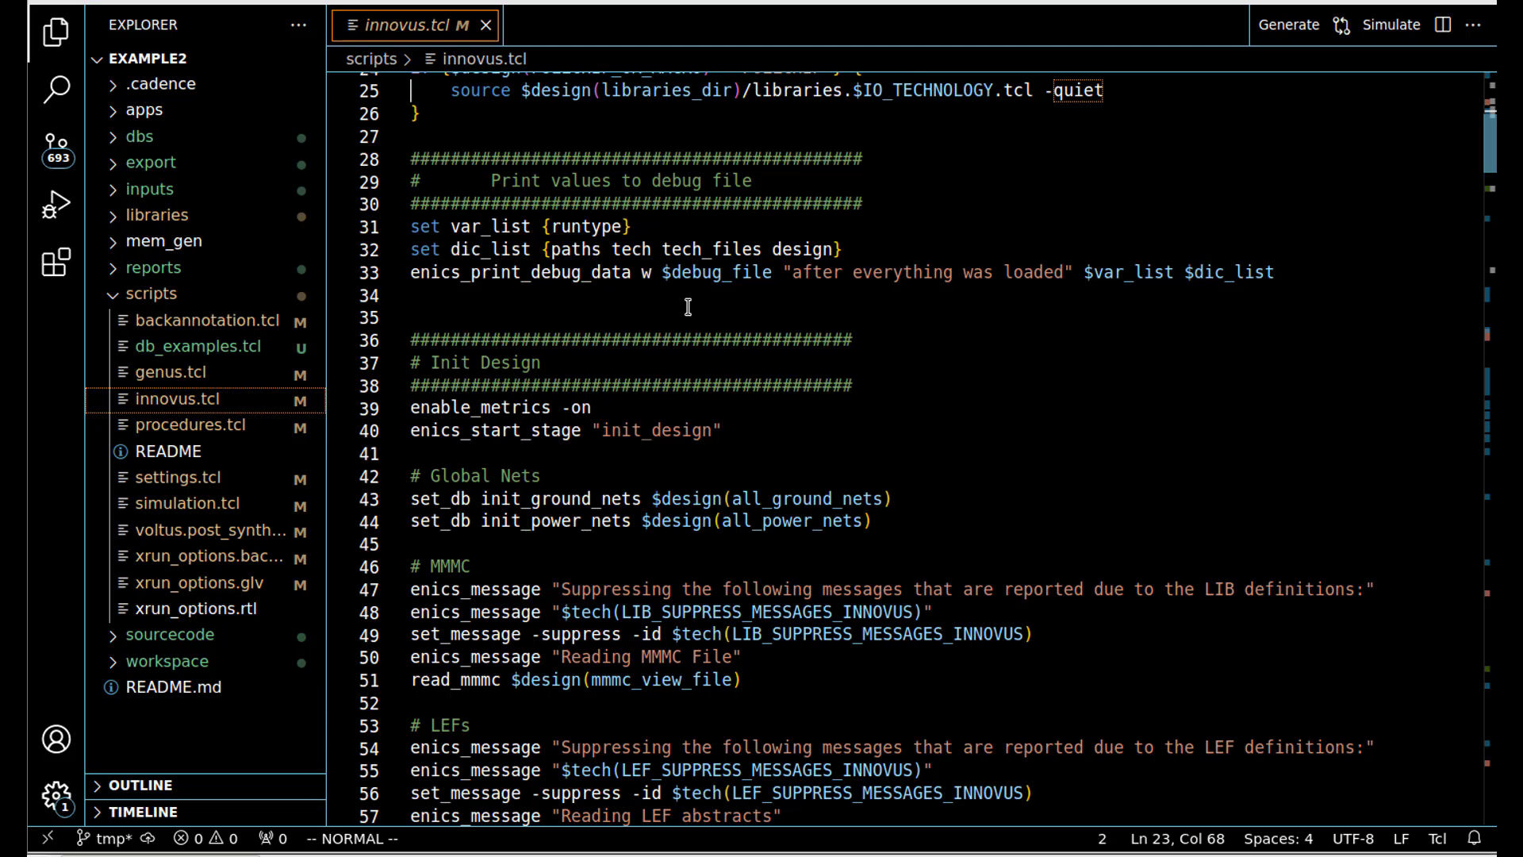
{"action": "scroll", "coordinate": [688, 307], "scroll_direction": "down", "scroll_amount": 3}
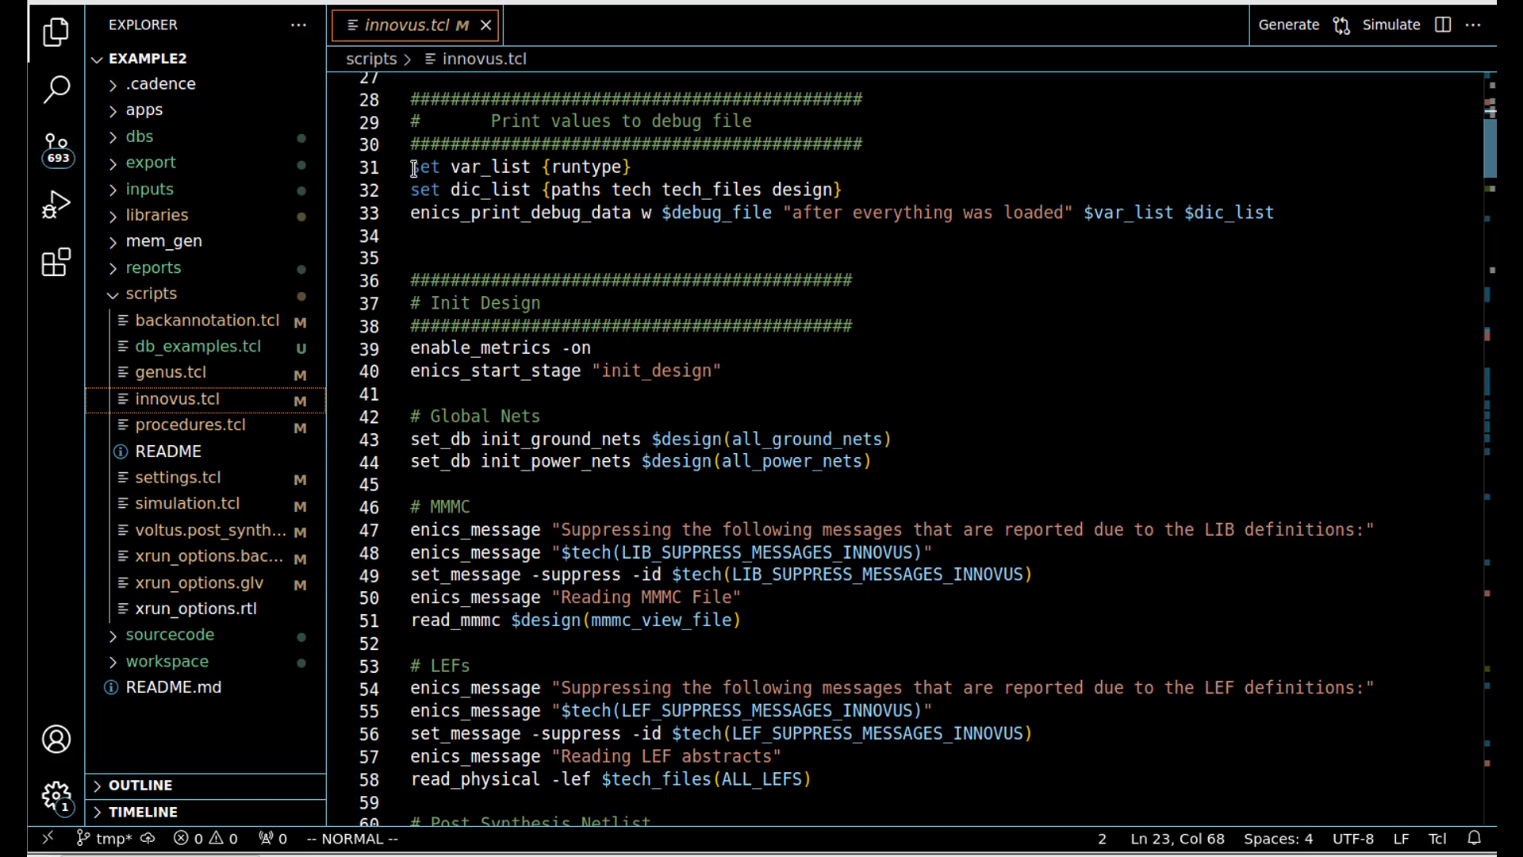
{"action": "left_click_drag", "start_coordinate": [413, 166], "coordinate": [440, 244]}
Step: Run the var_list, dic_list and enics_print_debug_data lines to write debug.txt
{"action": "key", "text": "alt+Tab"}
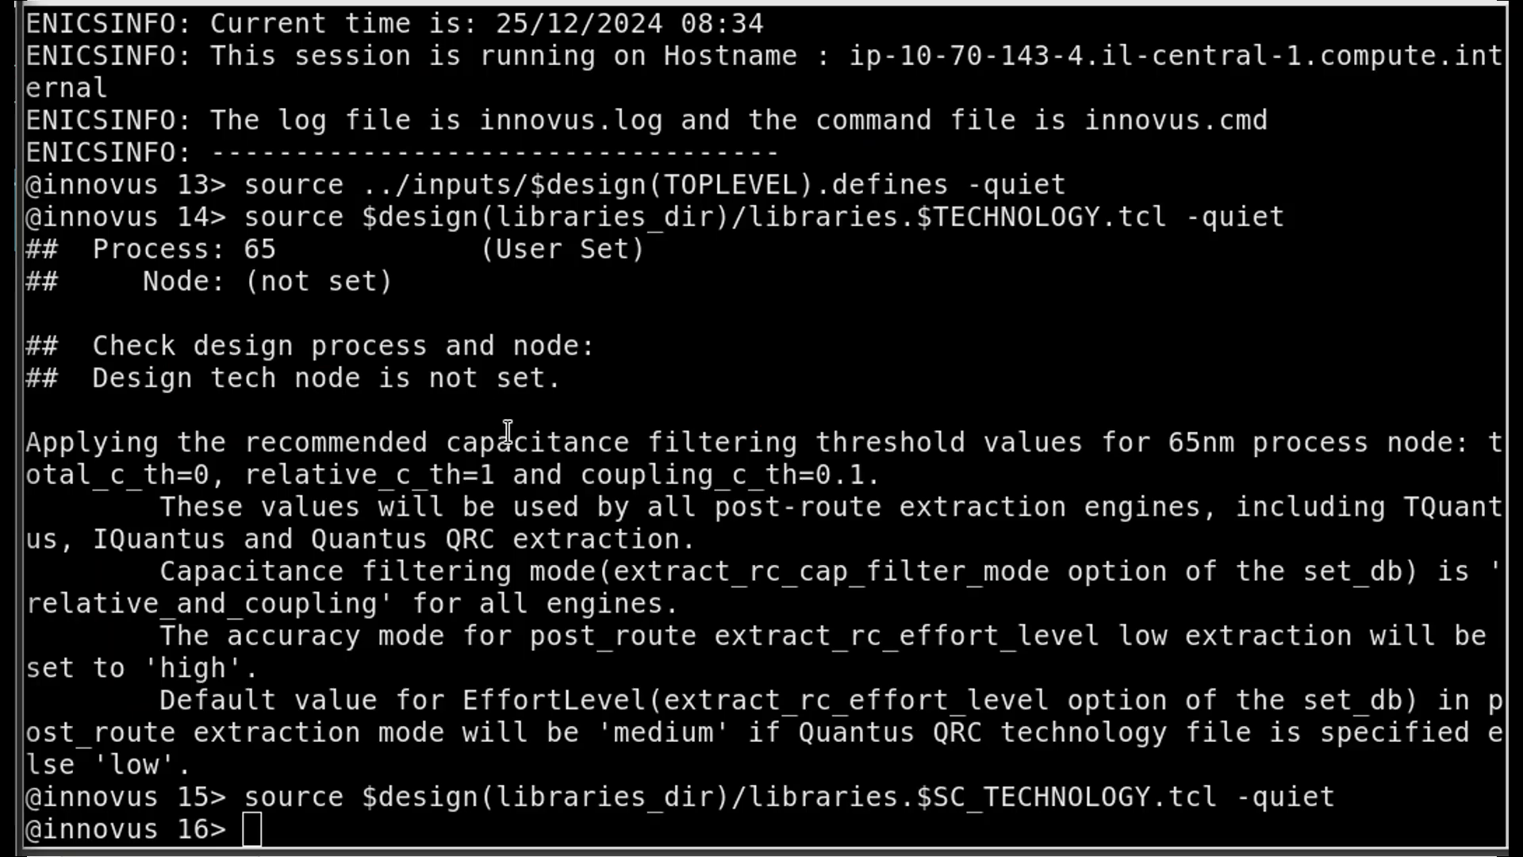
{"action": "middle_click", "coordinate": [509, 431]}
{"action": "key", "text": "Return"}
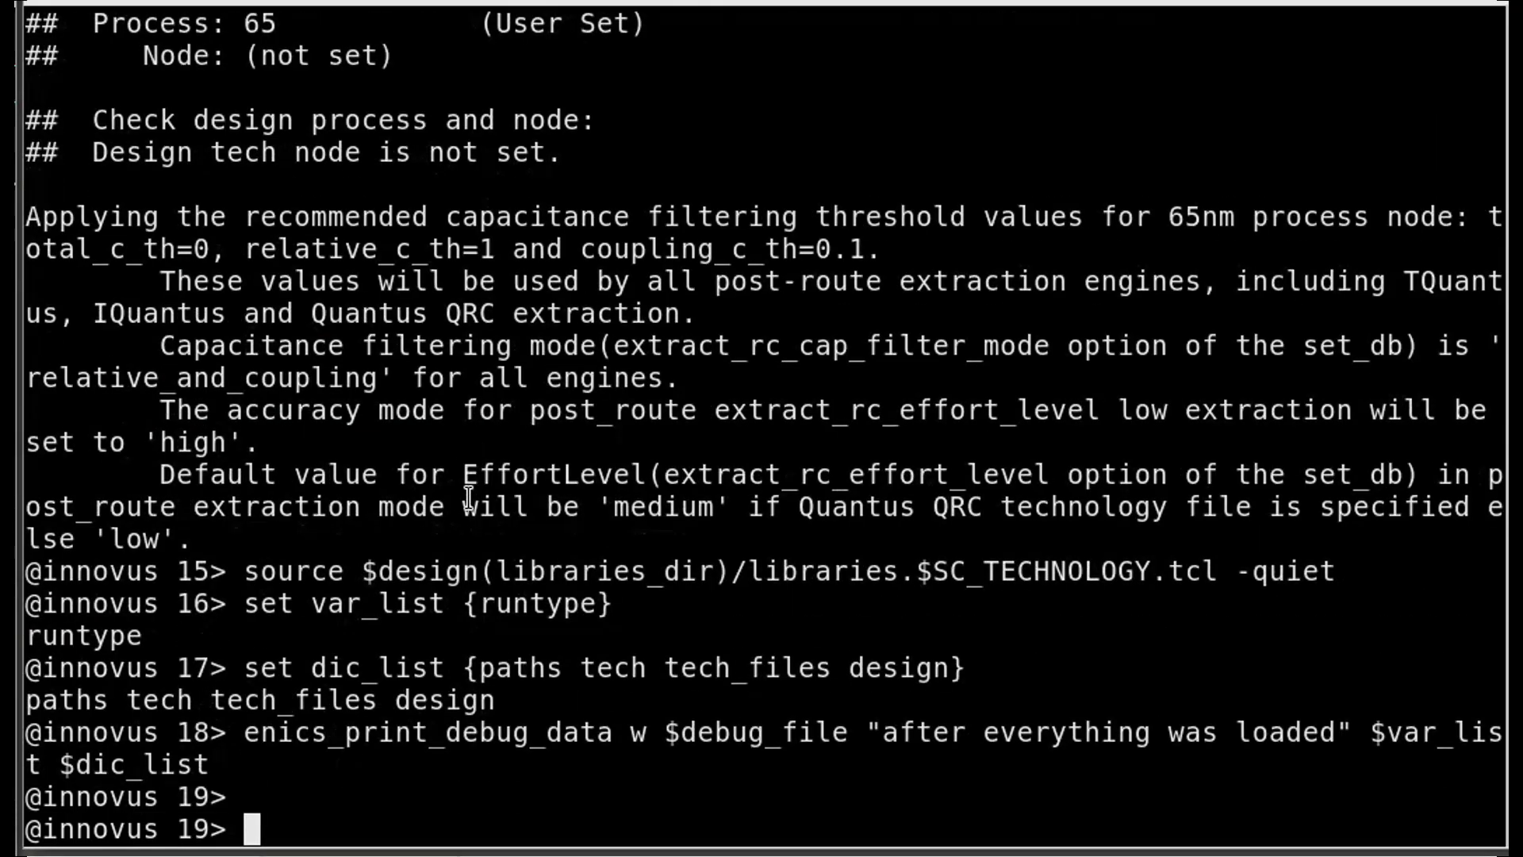
{"action": "key", "text": "Return"}
{"action": "key", "text": "Return"}
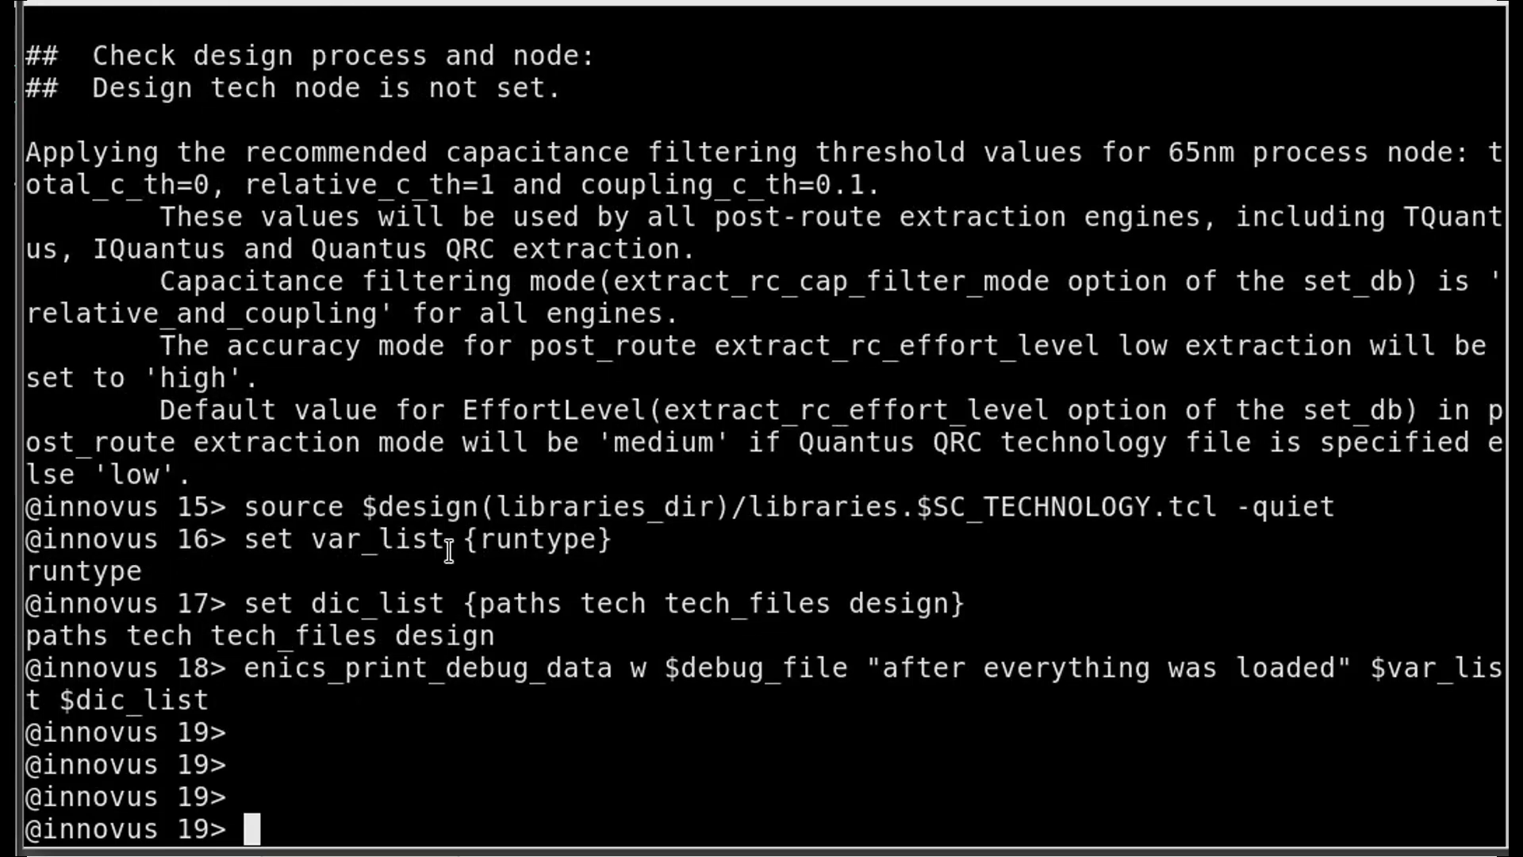
{"action": "type", "text": "less de"}
Step: View debug.txt with less, then quit back to the Innovus prompt
{"action": "key", "text": "Tab"}
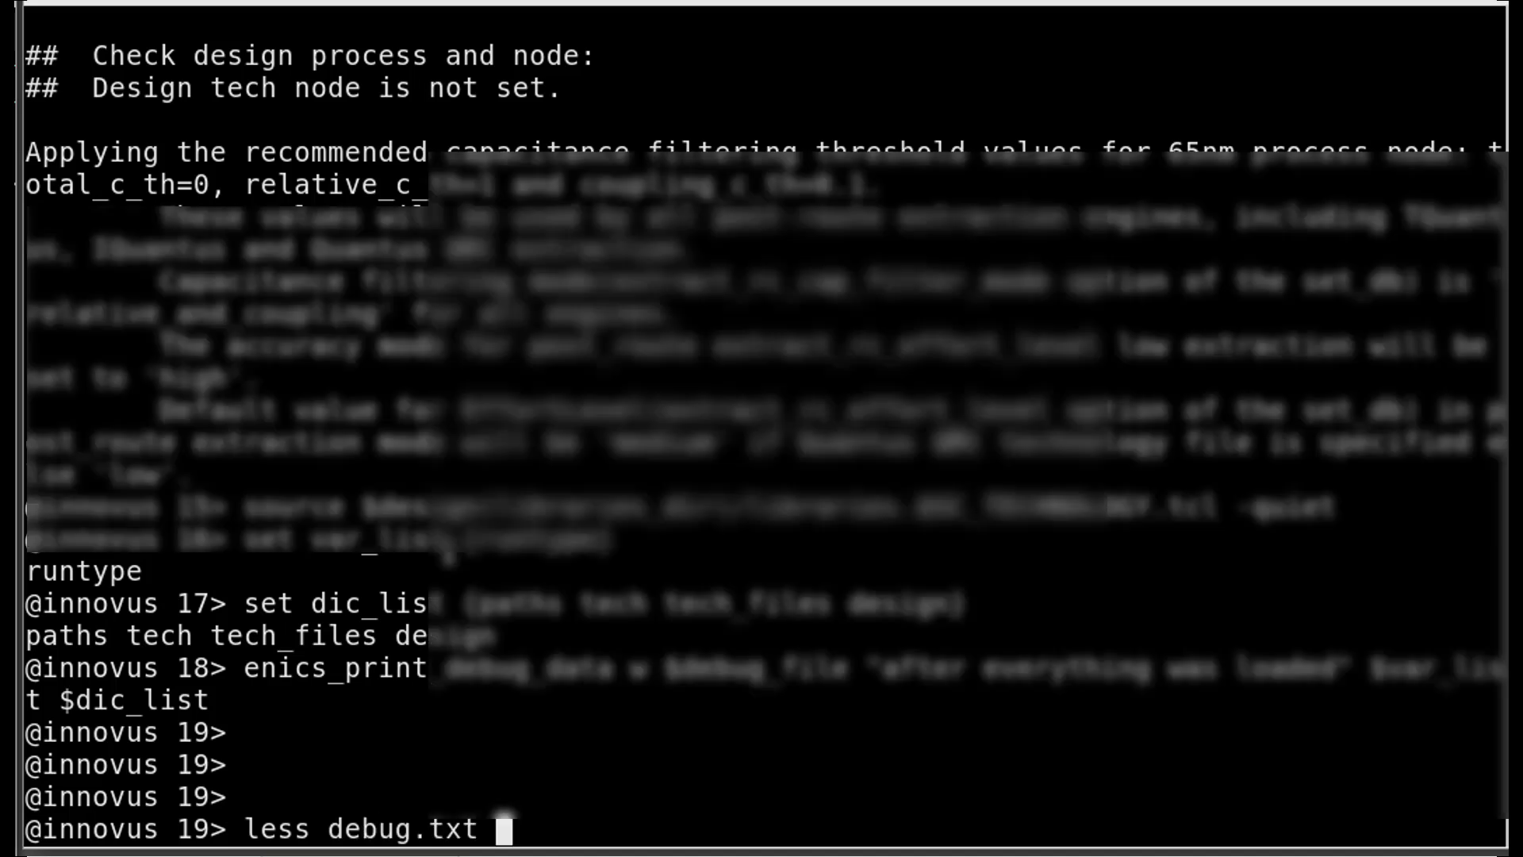
{"action": "key", "text": "Return"}
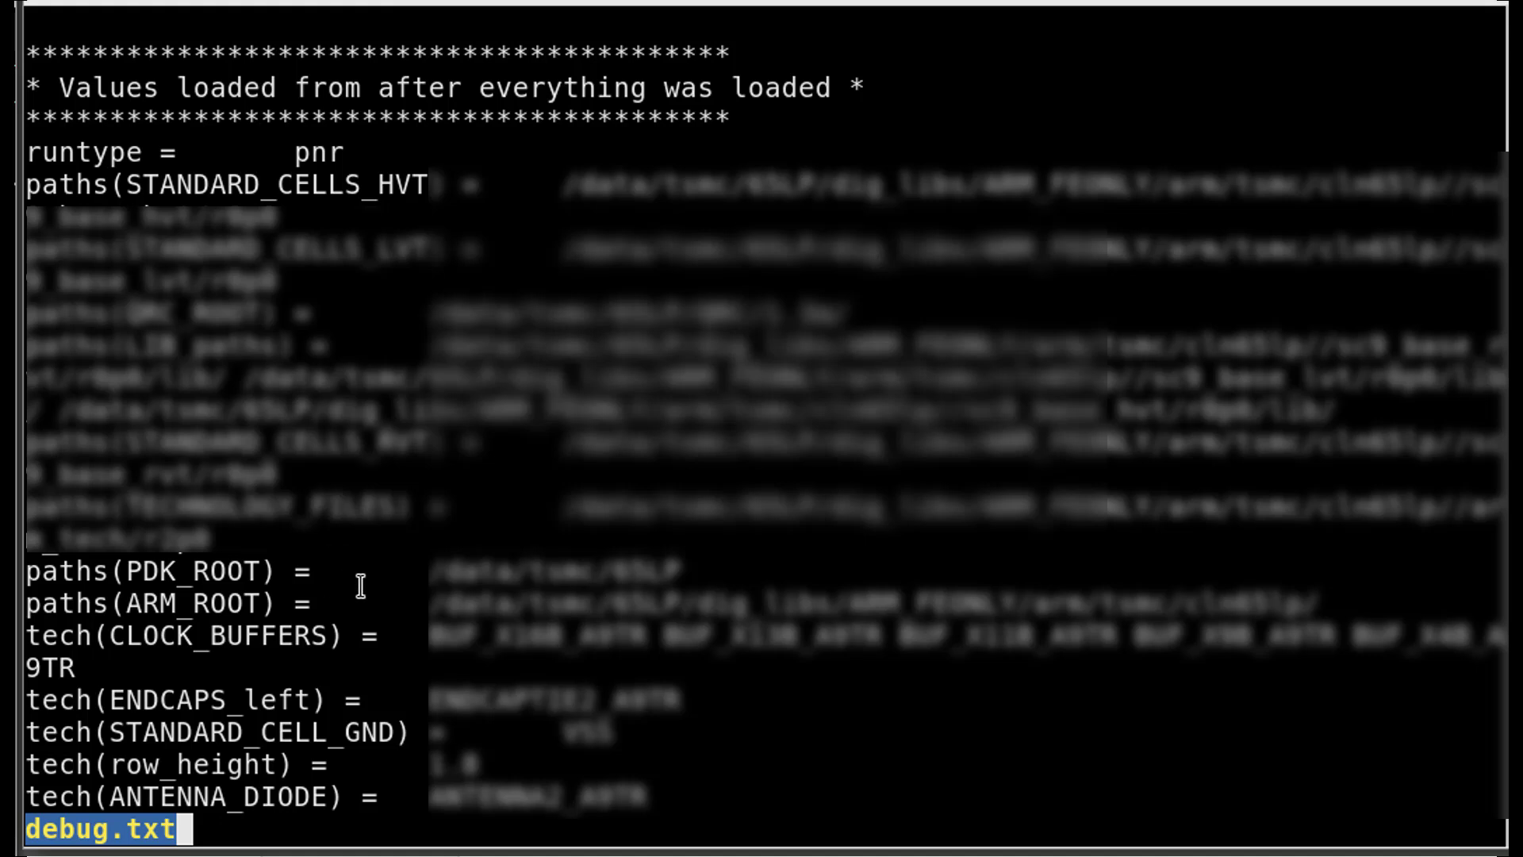
{"action": "key", "text": "q"}
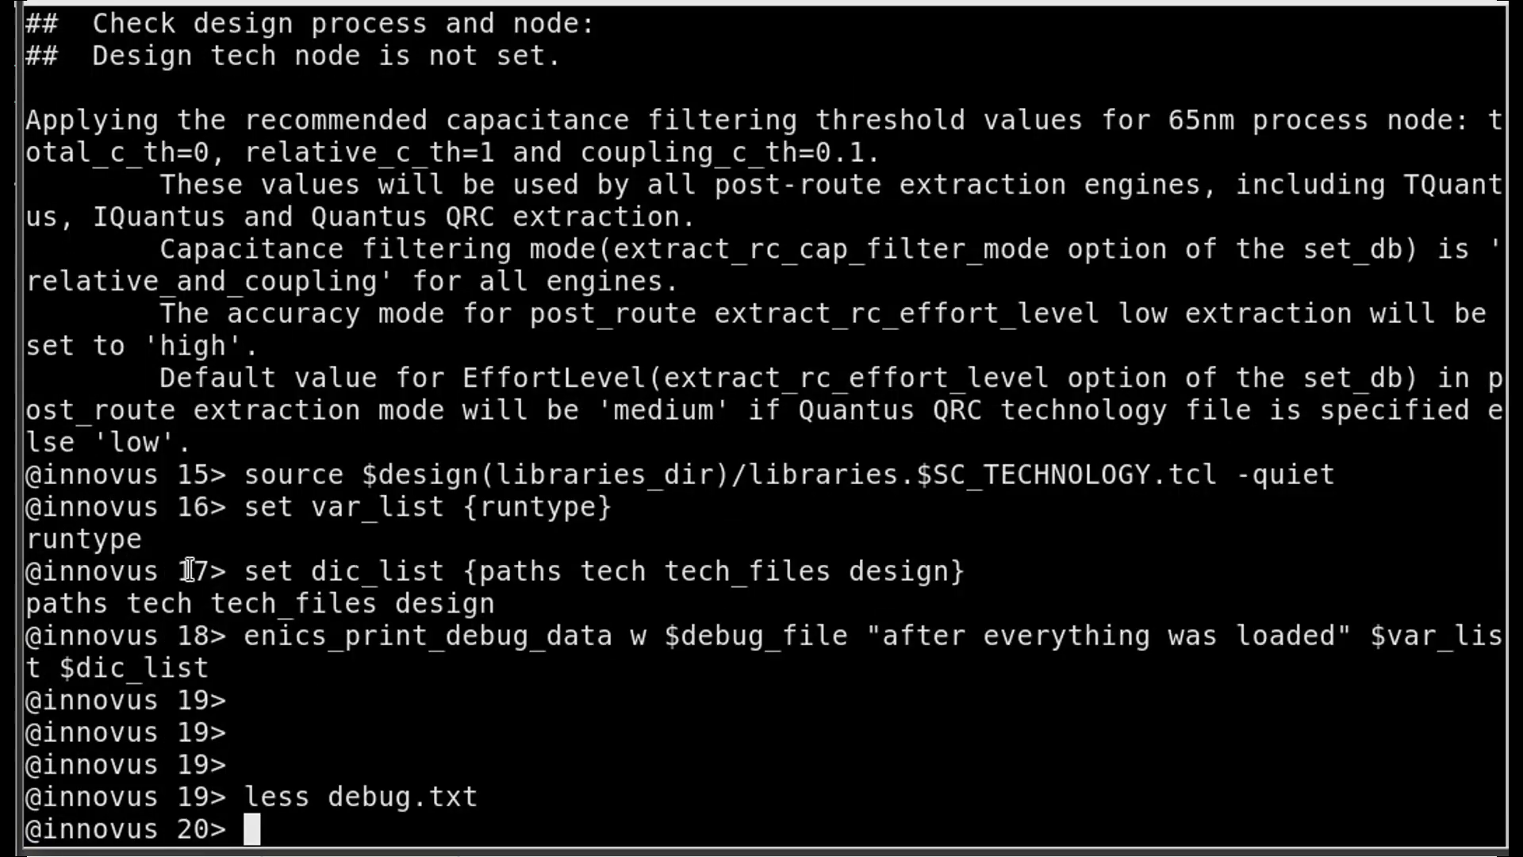